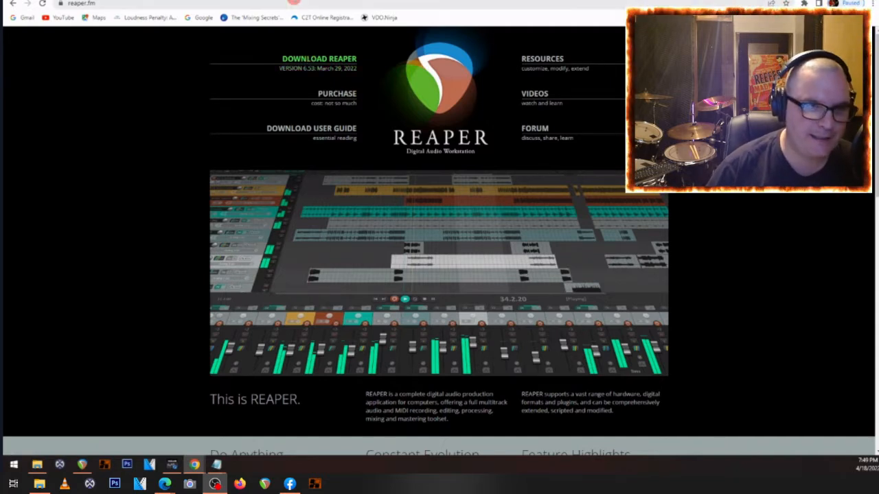
- View the ReaPack and SWS extension websites, and bring up the Cambridge-MT multitrack library's rock listing
{"action": "left_click", "coordinate": [247, 1]}
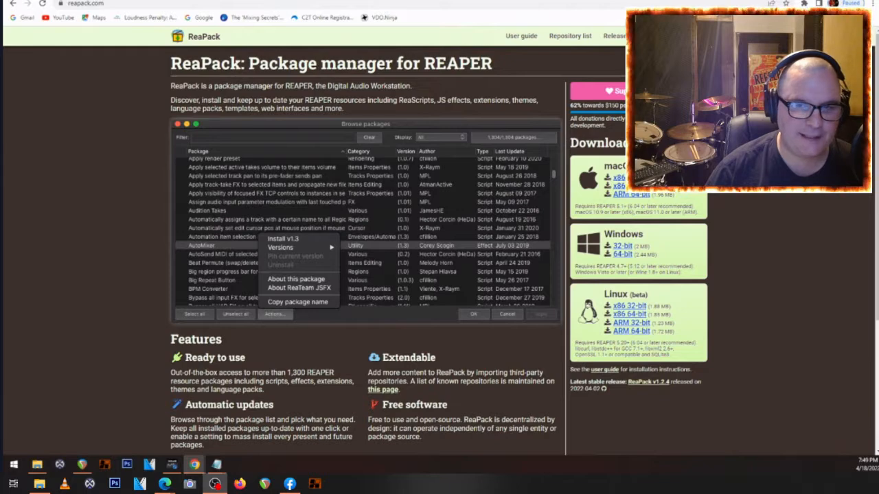
{"action": "key", "text": "ctrl+Tab"}
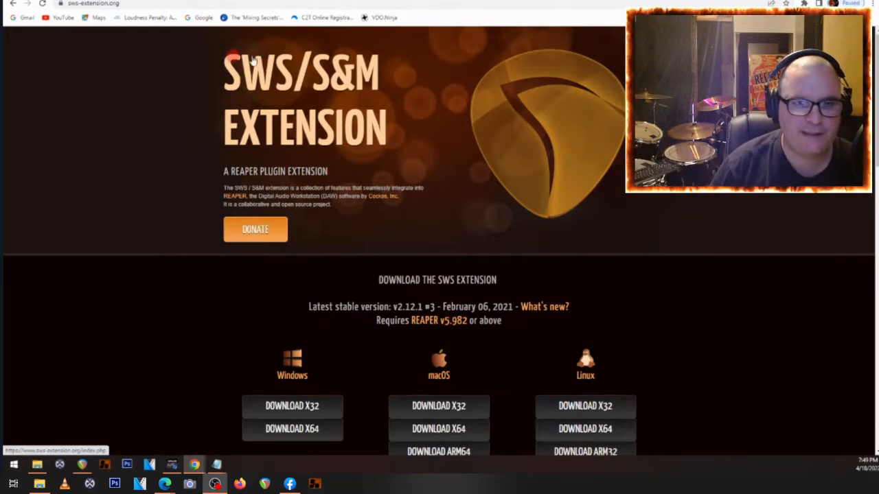
{"action": "left_click", "coordinate": [464, 0]}
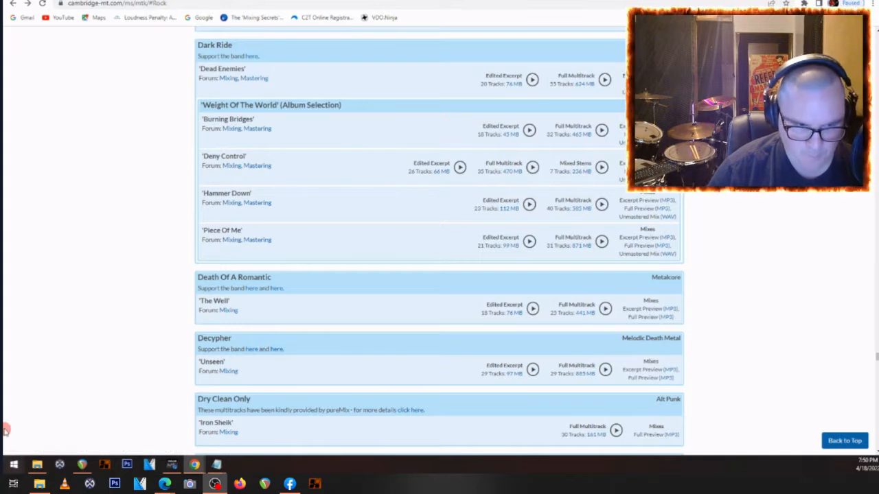
- Look through the DarkRide_DenyControl_Full folder in File Explorer and read its Readme.txt for the song's tempo
{"action": "left_click", "coordinate": [37, 465]}
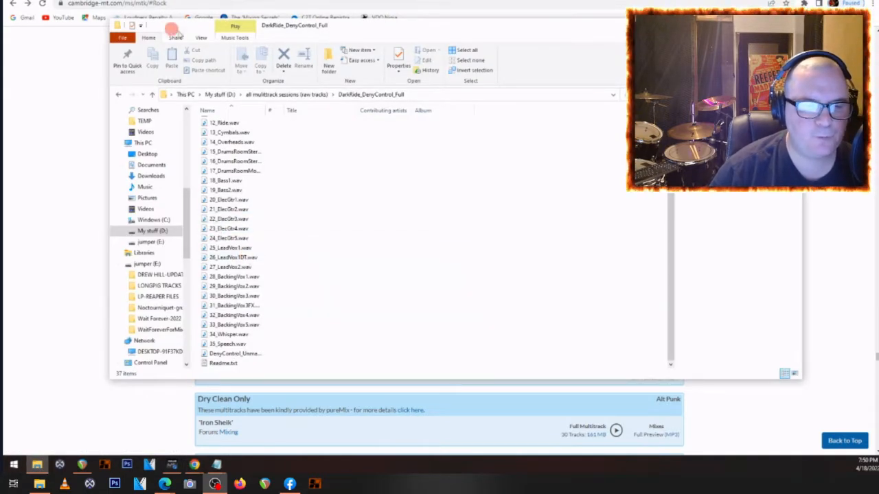
{"action": "scroll", "coordinate": [256, 195], "scroll_direction": "up", "scroll_amount": 3}
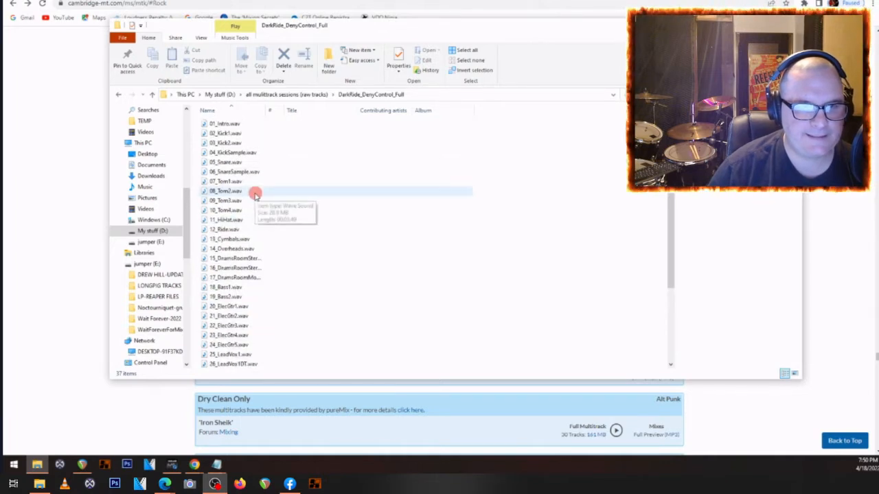
{"action": "scroll", "coordinate": [221, 180], "scroll_direction": "down", "scroll_amount": 3}
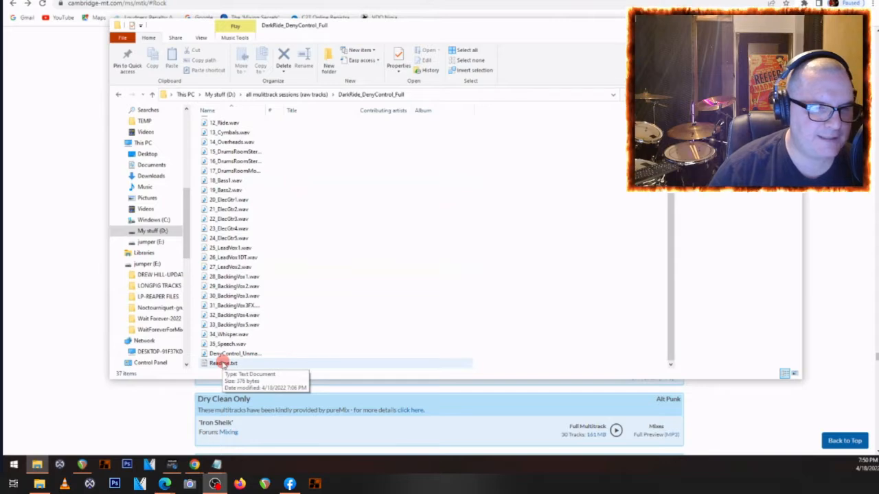
{"action": "double_click", "coordinate": [223, 363]}
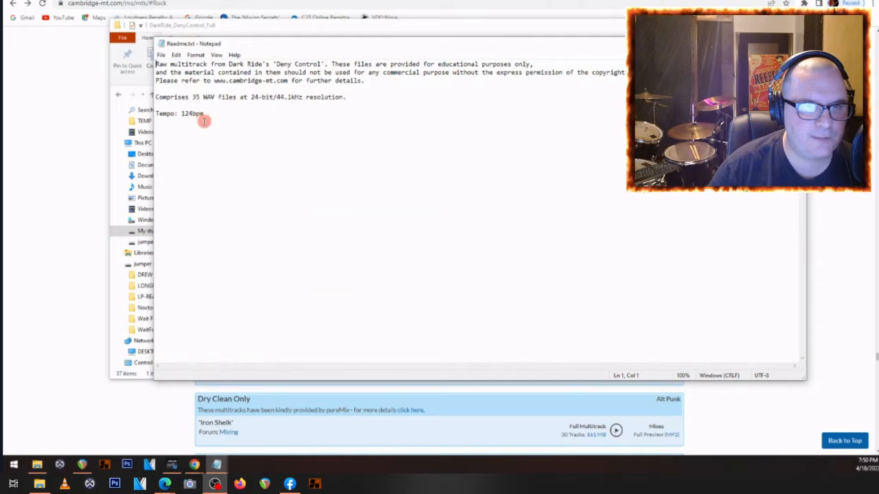
{"action": "left_click", "coordinate": [754, 44]}
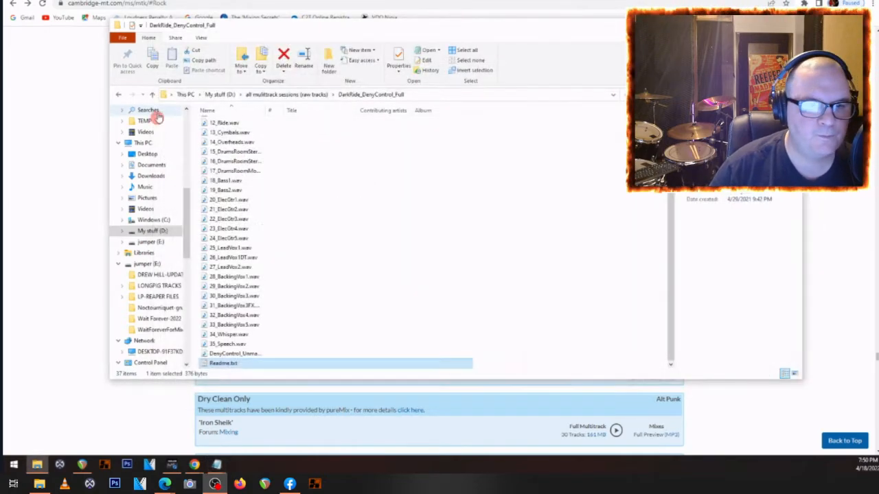
- Copy the text "Dark Ride's 'Deny Control'" from Readme.txt
{"action": "double_click", "coordinate": [218, 363]}
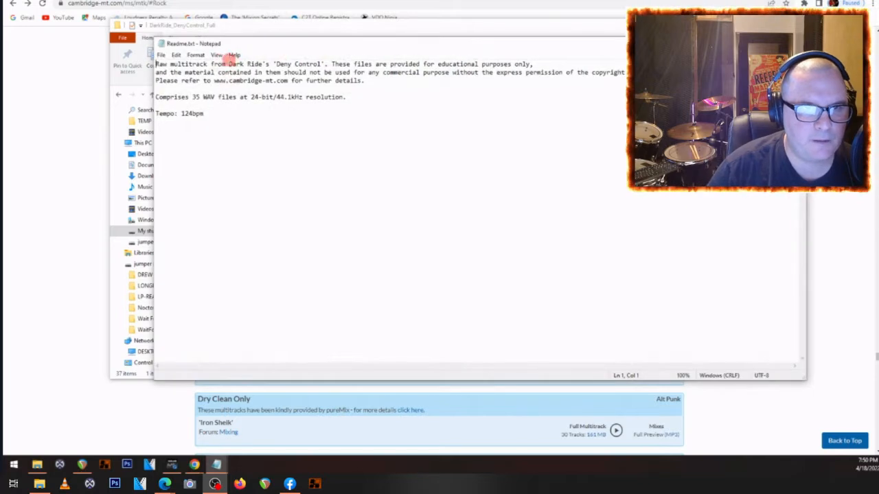
{"action": "left_click_drag", "start_coordinate": [231, 64], "coordinate": [326, 64]}
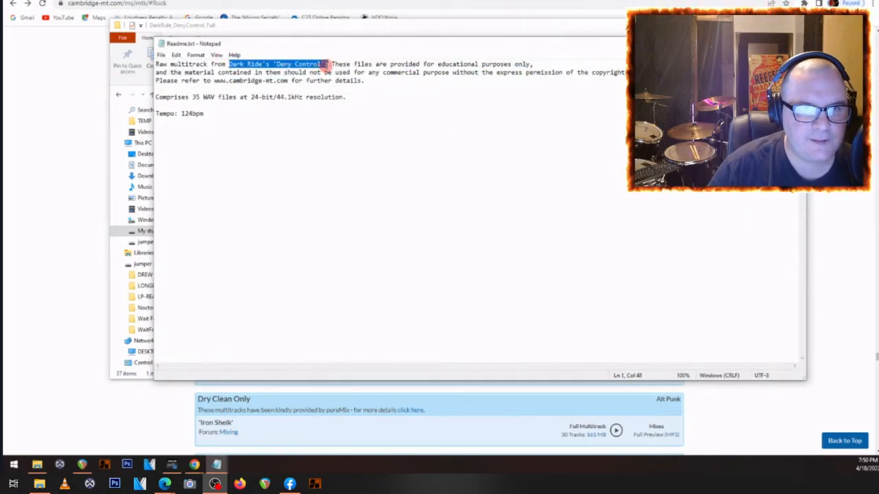
{"action": "right_click", "coordinate": [193, 62]}
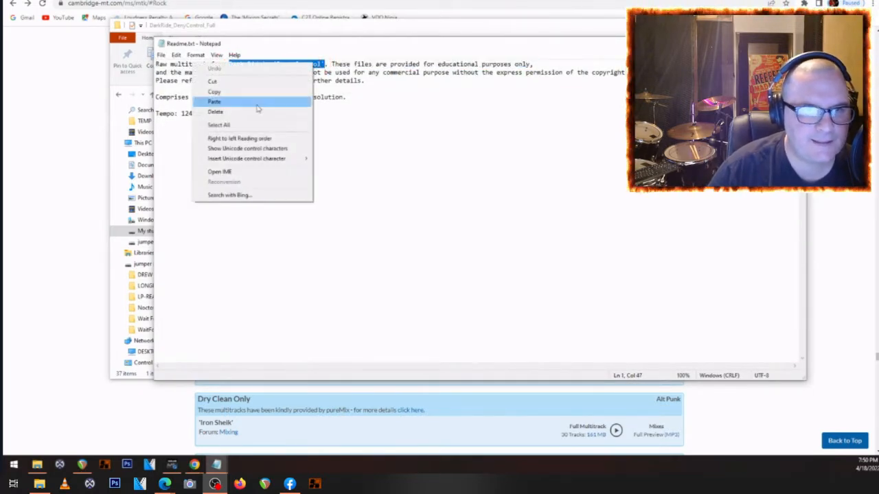
{"action": "left_click", "coordinate": [215, 93]}
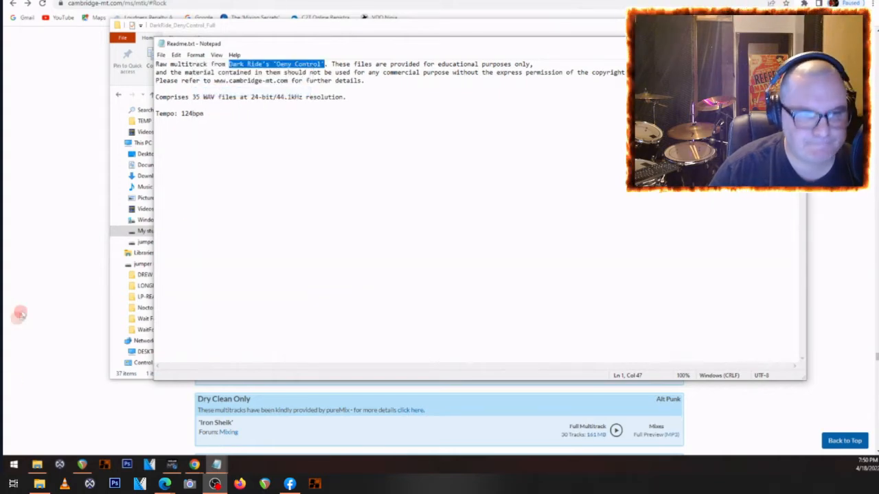
{"action": "left_click", "coordinate": [39, 293]}
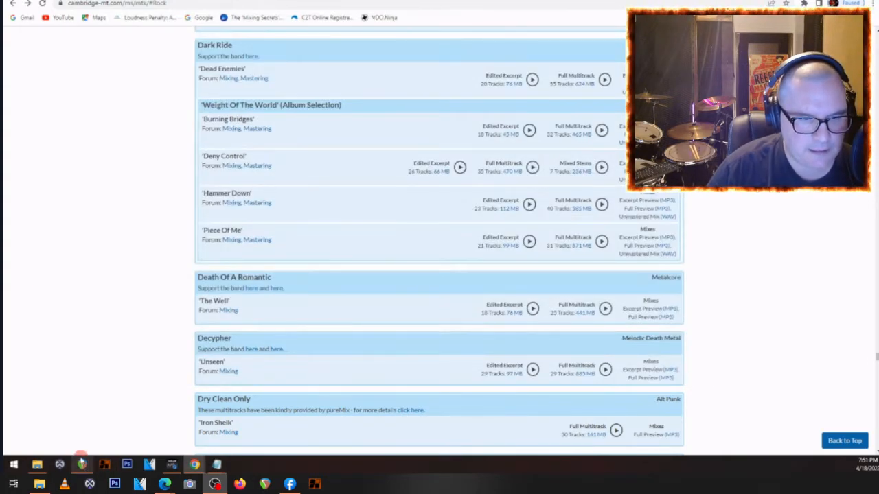
- Switch to REAPER and save the empty project as "Dark Ride's 'Deny Control'" in the Reaper folder, using the copied title
{"action": "left_click", "coordinate": [81, 463]}
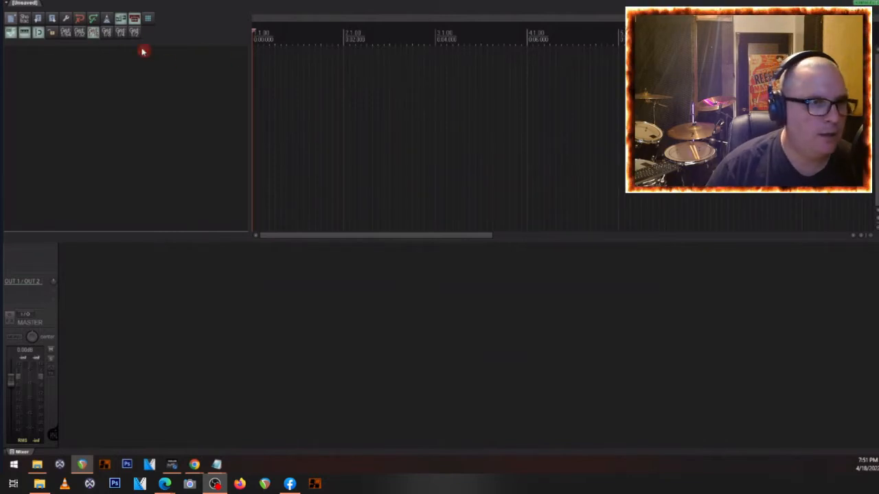
{"action": "left_click", "coordinate": [6, 6]}
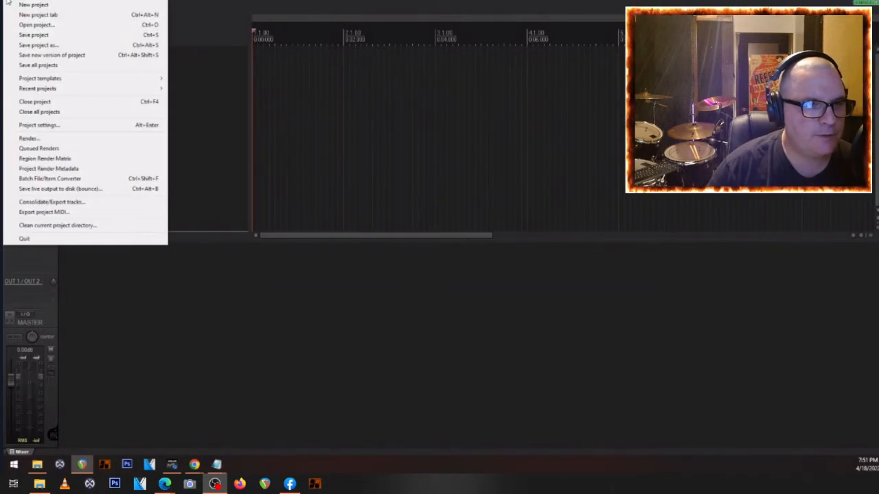
{"action": "left_click", "coordinate": [40, 45]}
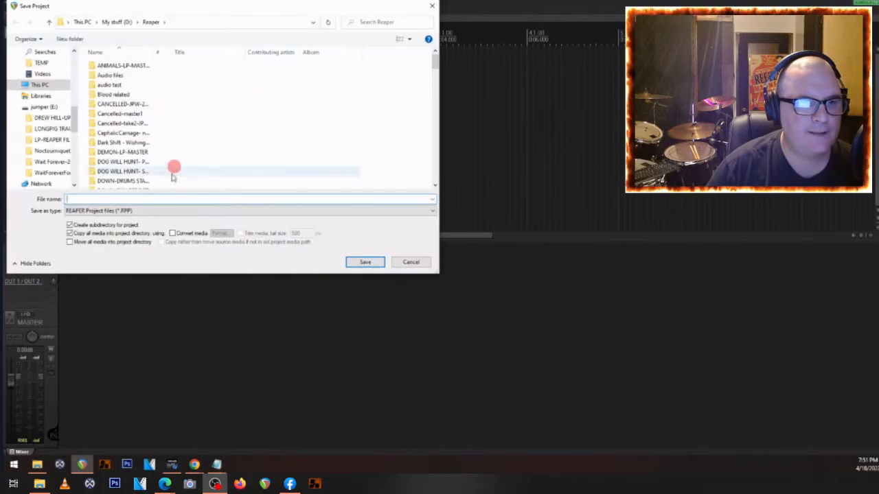
{"action": "right_click", "coordinate": [131, 201]}
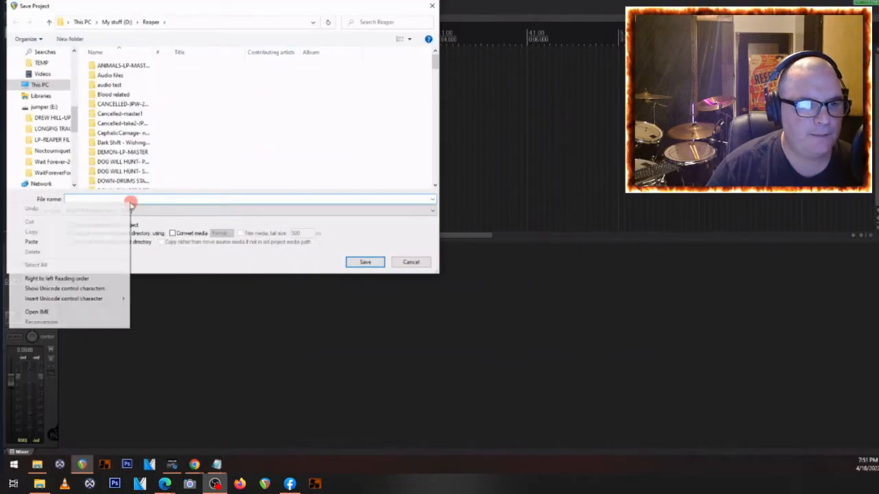
{"action": "left_click", "coordinate": [32, 242]}
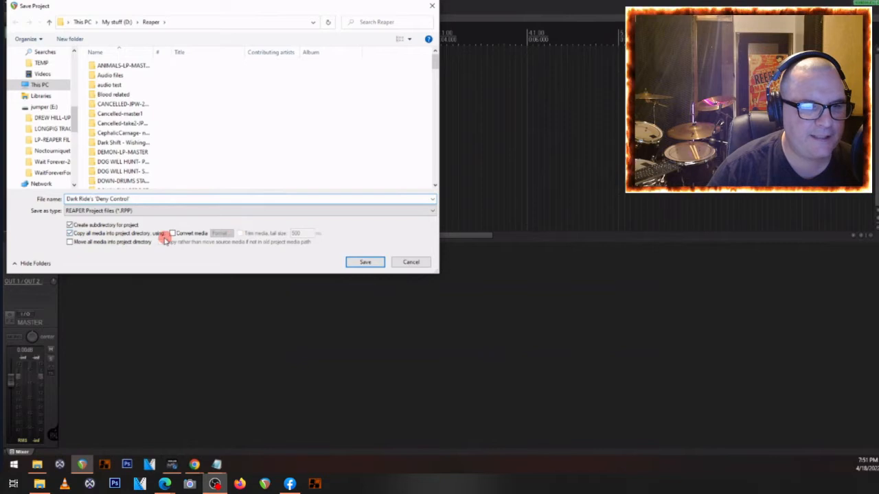
{"action": "left_click", "coordinate": [363, 263]}
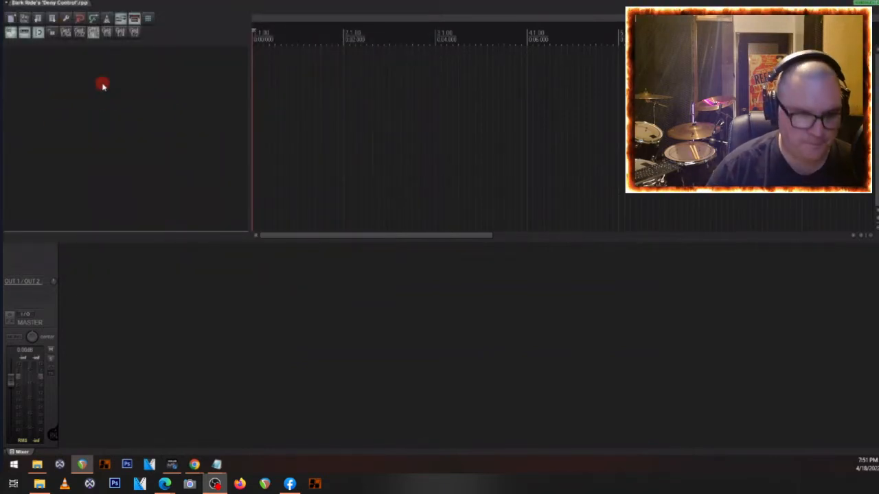
- Import all WAV files from the DarkRide_DenyControl_Full folder, from 01_Intro through DenyControl_Unmastered, into the project as separate tracks
{"action": "left_click", "coordinate": [38, 464]}
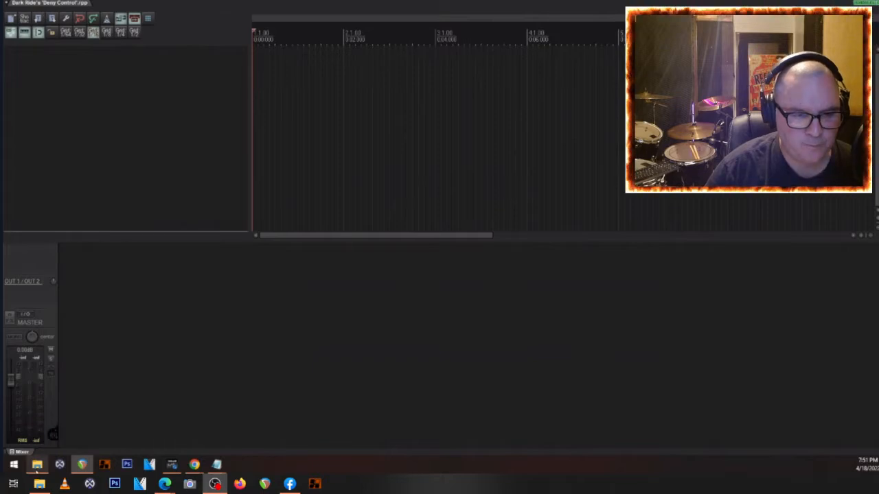
{"action": "left_click_drag", "start_coordinate": [387, 28], "coordinate": [451, 28]}
{"action": "left_click", "coordinate": [283, 353]}
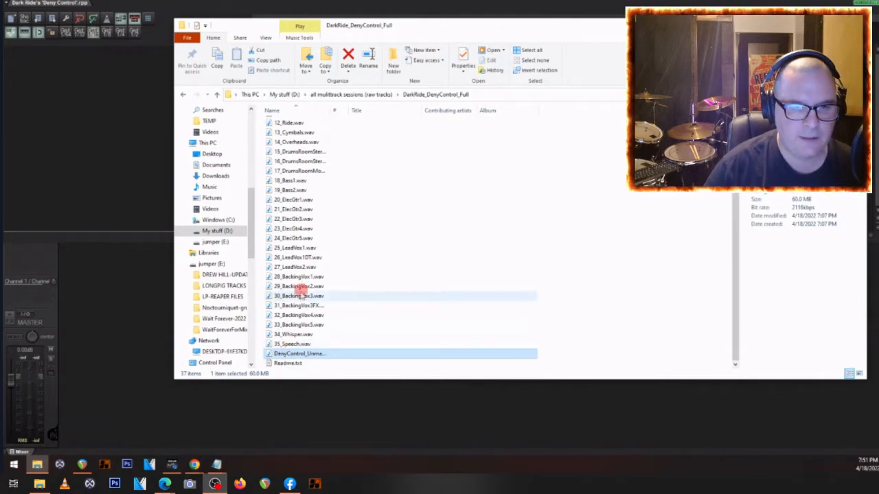
{"action": "scroll", "coordinate": [281, 220], "scroll_direction": "up", "scroll_amount": 4}
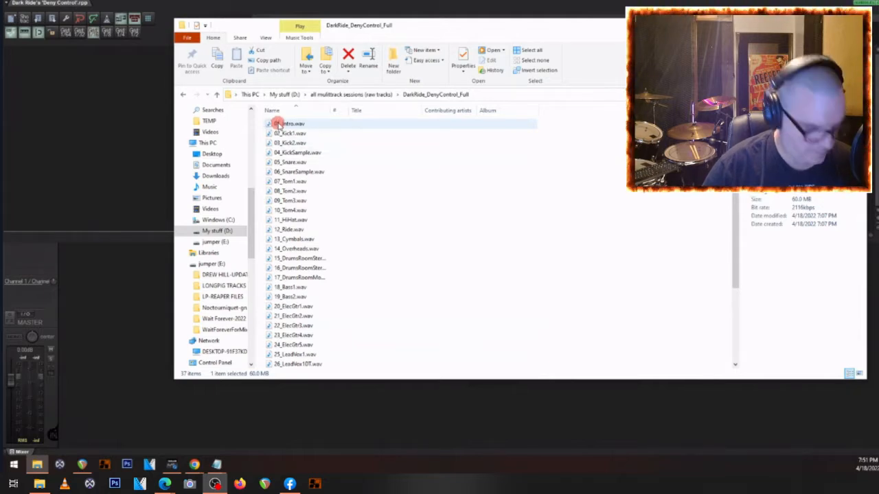
{"action": "left_click", "coordinate": [278, 124], "text": "shift"}
{"action": "scroll", "coordinate": [284, 165], "scroll_direction": "down", "scroll_amount": 3}
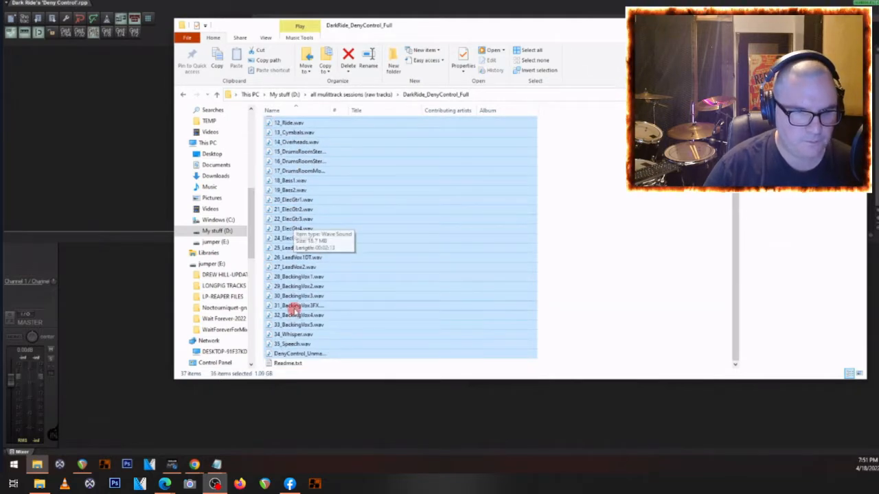
{"action": "scroll", "coordinate": [296, 313], "scroll_direction": "up", "scroll_amount": 3}
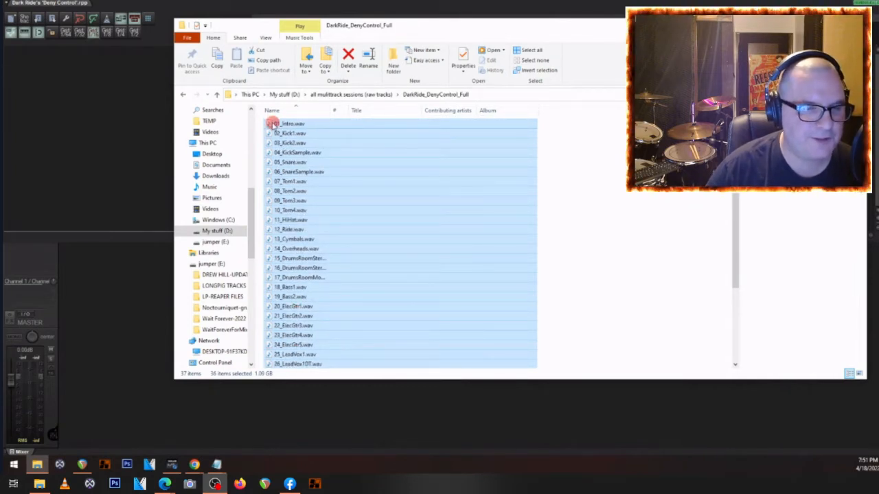
{"action": "left_click_drag", "start_coordinate": [272, 124], "coordinate": [83, 134]}
{"action": "left_click", "coordinate": [401, 232]}
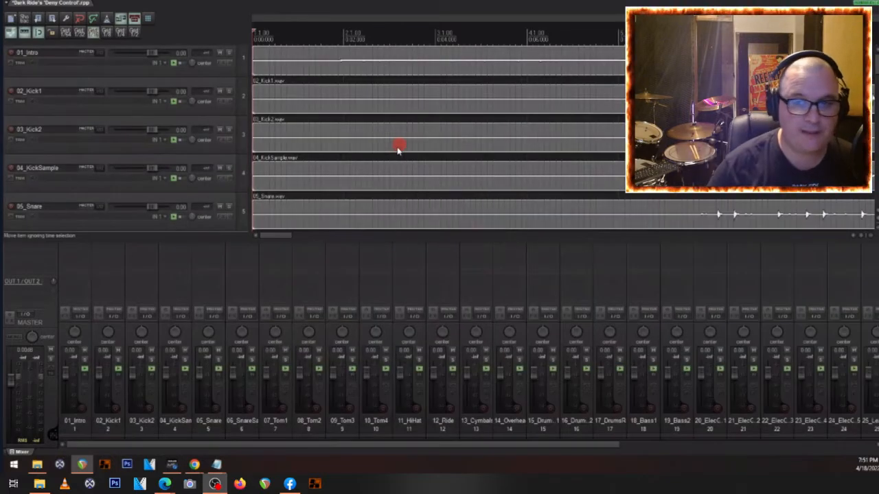
- Solo the DenyControl_Unmastered track at the end of the track list and lower its volume to about -4.12 dB
{"action": "scroll", "coordinate": [414, 118], "scroll_direction": "down", "scroll_amount": 8}
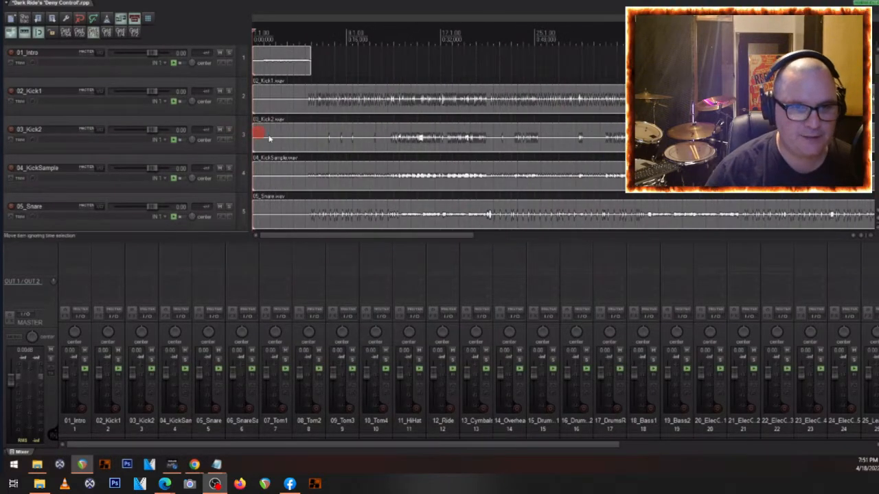
{"action": "scroll", "coordinate": [412, 168], "scroll_direction": "down", "scroll_amount": 5}
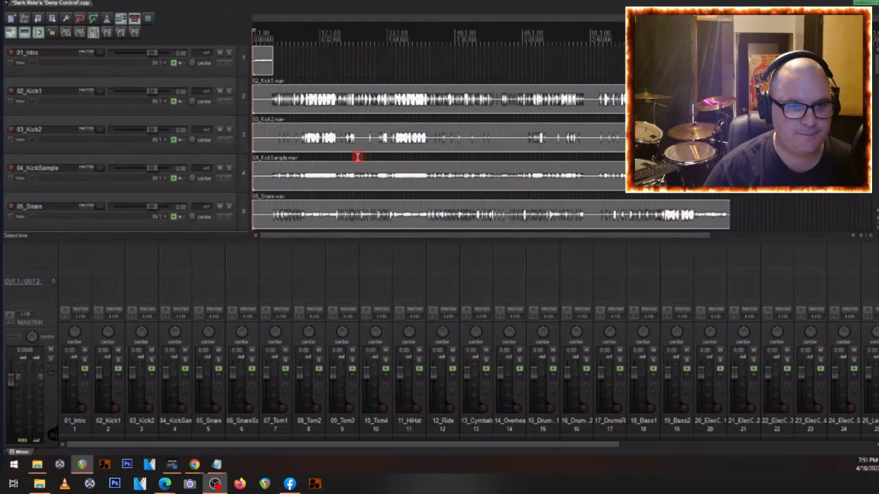
{"action": "left_click", "coordinate": [262, 109]}
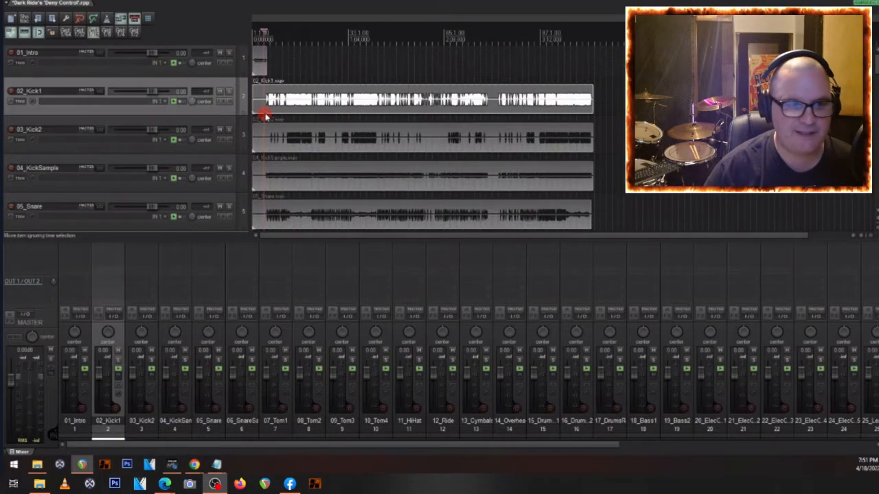
{"action": "scroll", "coordinate": [71, 143], "scroll_direction": "down", "scroll_amount": 6}
{"action": "scroll", "coordinate": [71, 143], "scroll_direction": "down", "scroll_amount": 9}
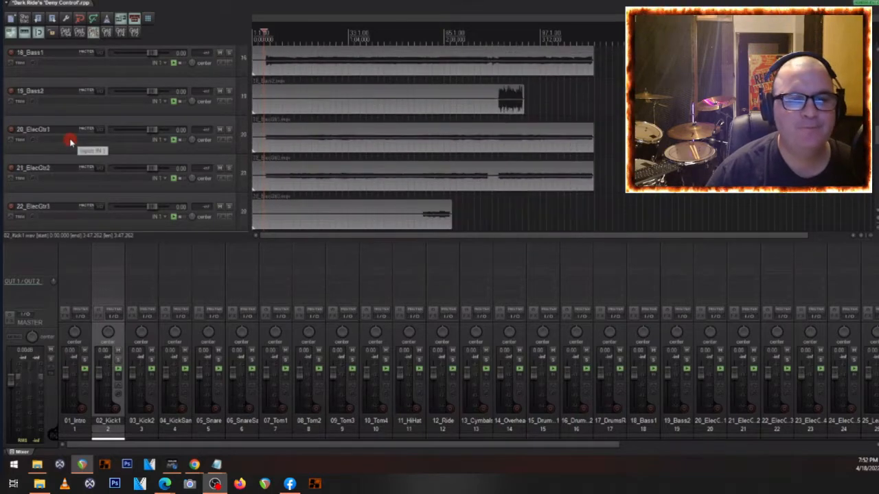
{"action": "scroll", "coordinate": [70, 143], "scroll_direction": "down", "scroll_amount": 10}
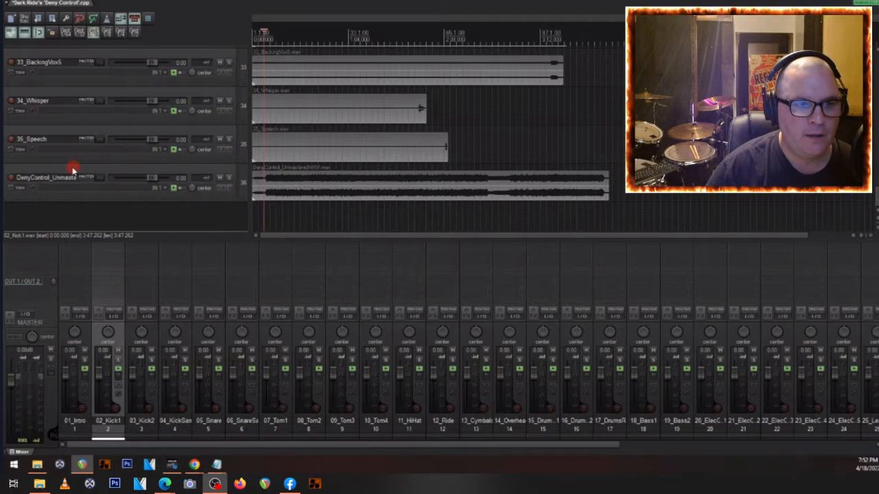
{"action": "left_click", "coordinate": [72, 168]}
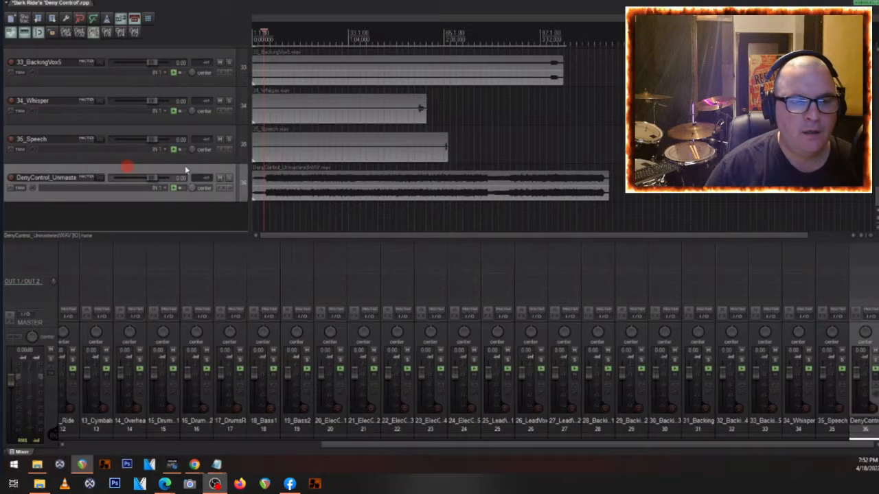
{"action": "left_click", "coordinate": [225, 178]}
{"action": "scroll", "coordinate": [151, 177], "scroll_direction": "down", "scroll_amount": 5}
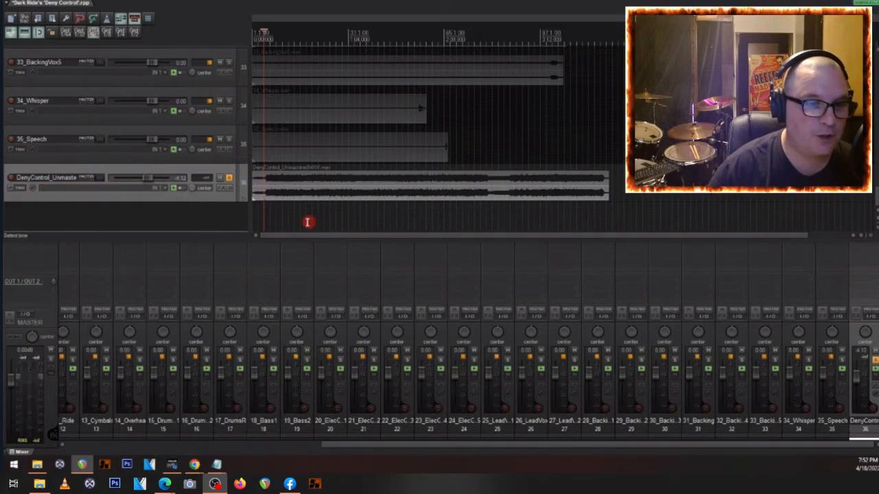
- Play the soloed unmastered mix from near its start, lower its track volume to about -6.20 dB, and stop playback
{"action": "left_click", "coordinate": [262, 200]}
{"action": "key", "text": "space"}
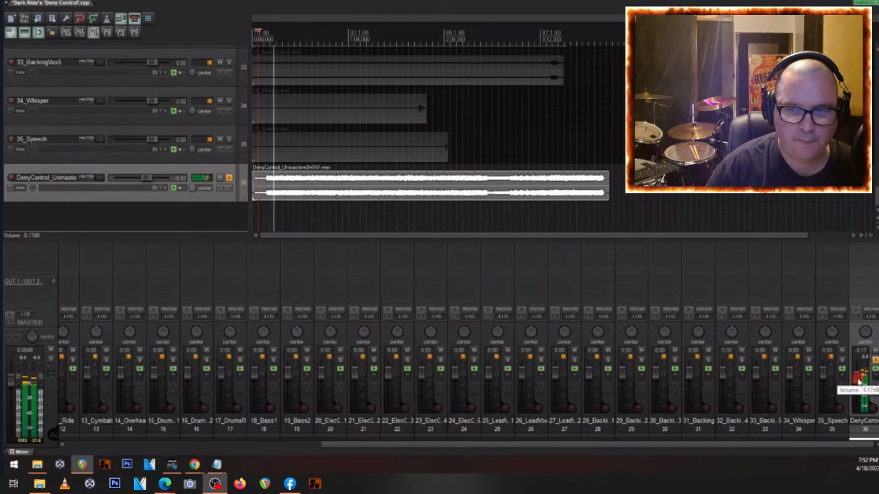
{"action": "left_click_drag", "start_coordinate": [859, 382], "coordinate": [856, 383]}
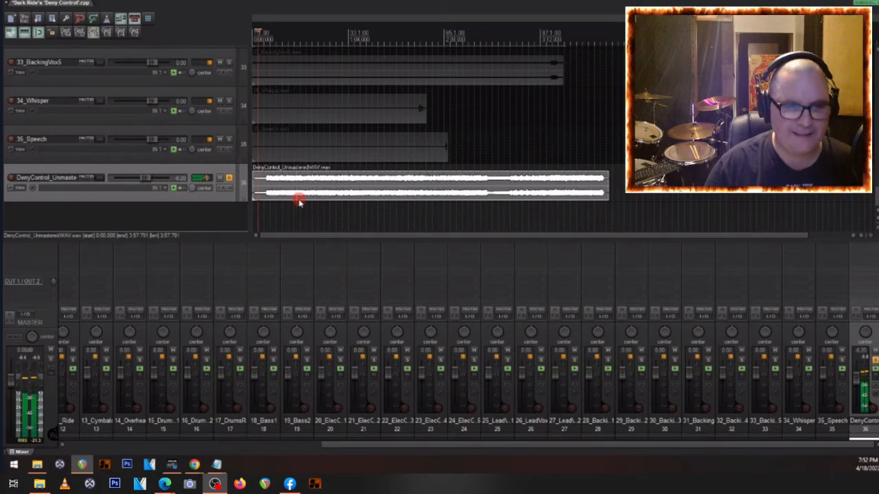
{"action": "key", "text": "space"}
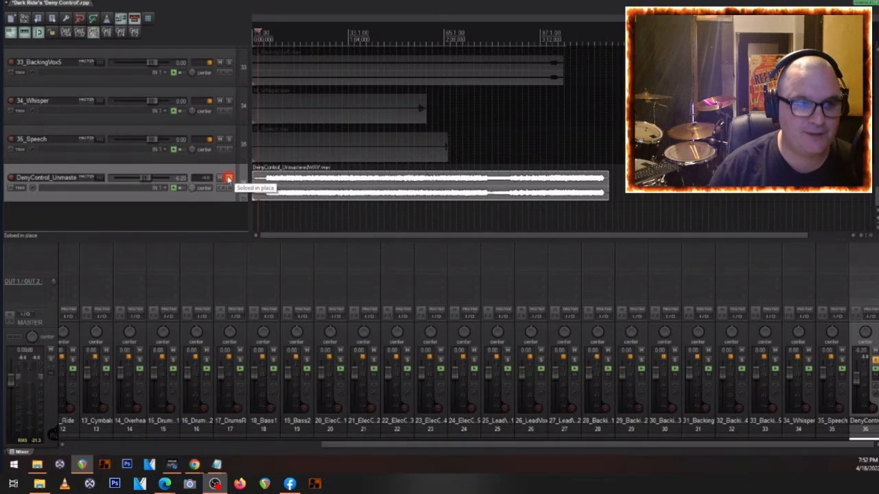
- Unsolo and mute the DenyControl_Unmastered track, and pull its volume all the way down to -inf
{"action": "left_click", "coordinate": [228, 179]}
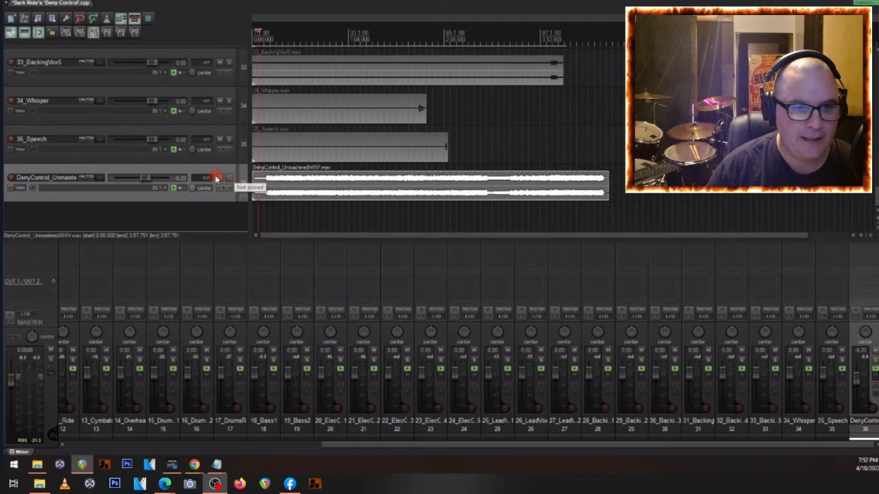
{"action": "left_click", "coordinate": [220, 178]}
{"action": "left_click_drag", "start_coordinate": [148, 181], "coordinate": [94, 182]}
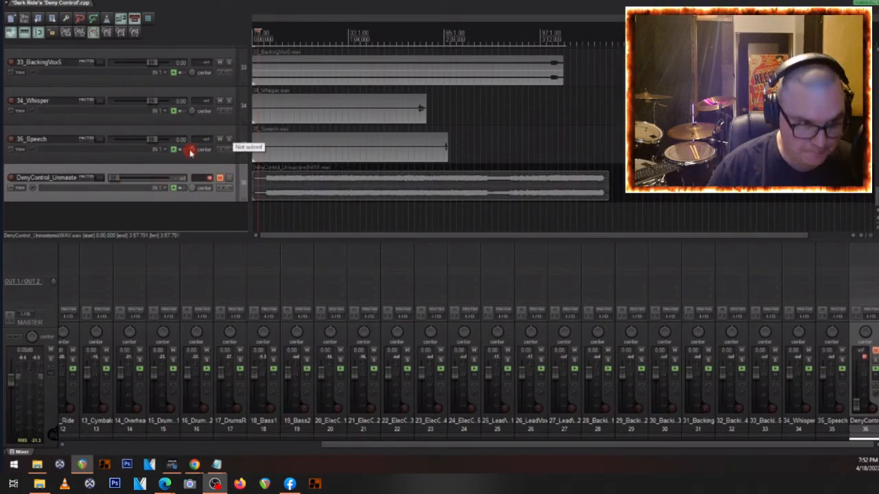
- Select tracks 02_Kick1 through 35_Speech and lower their volumes together to about -9.69 dB
{"action": "scroll", "coordinate": [190, 147], "scroll_direction": "up", "scroll_amount": 1}
{"action": "scroll", "coordinate": [123, 182], "scroll_direction": "up", "scroll_amount": 1}
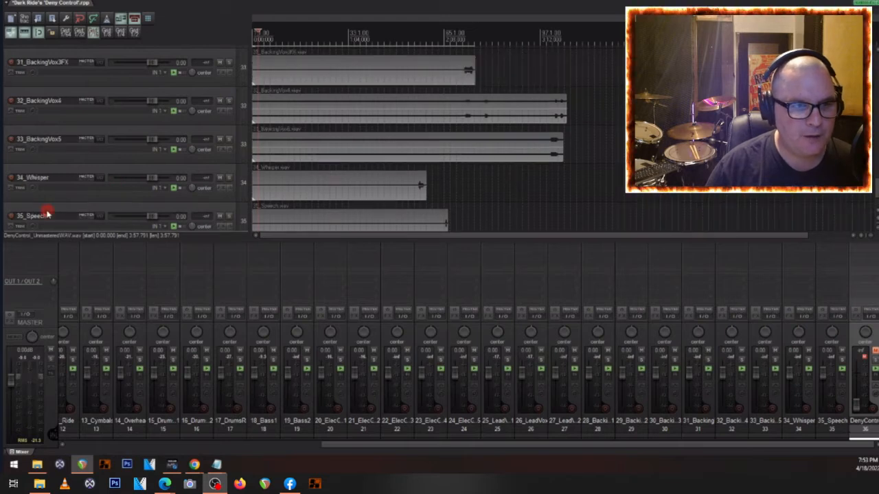
{"action": "left_click", "coordinate": [46, 211]}
{"action": "scroll", "coordinate": [46, 211], "scroll_direction": "up", "scroll_amount": 20}
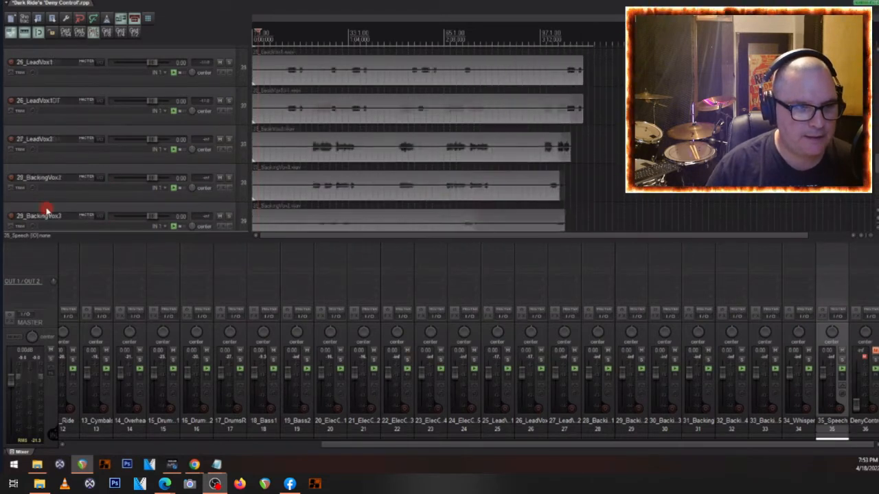
{"action": "scroll", "coordinate": [46, 211], "scroll_direction": "up", "scroll_amount": 6}
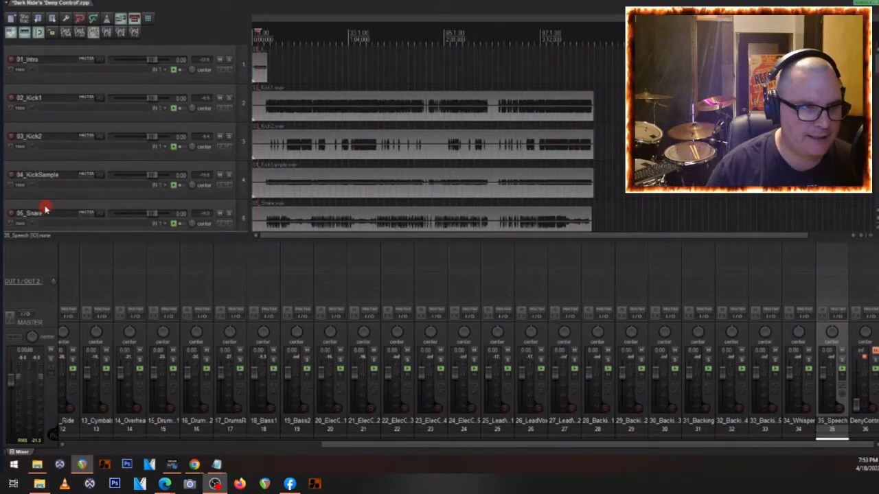
{"action": "left_click", "coordinate": [40, 90]}
{"action": "left_click_drag", "start_coordinate": [95, 389], "coordinate": [98, 389]}
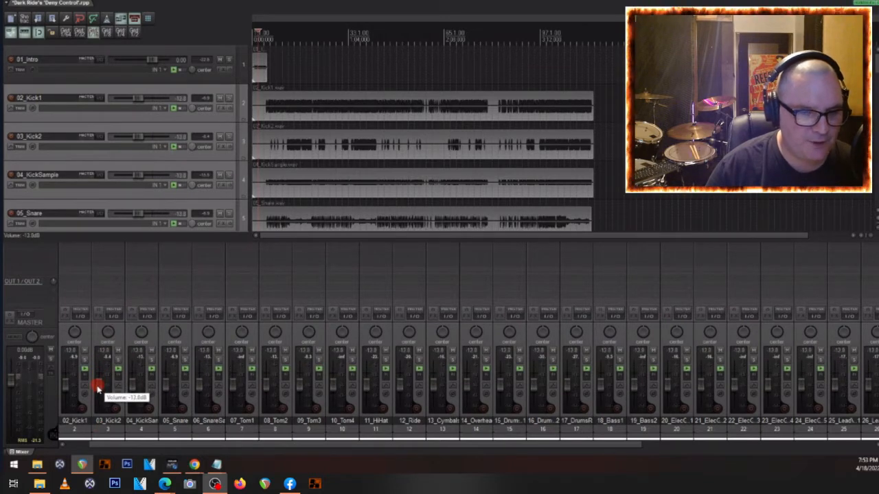
{"action": "scroll", "coordinate": [98, 389], "scroll_direction": "up", "scroll_amount": 3}
{"action": "left_click_drag", "start_coordinate": [98, 387], "coordinate": [98, 385]}
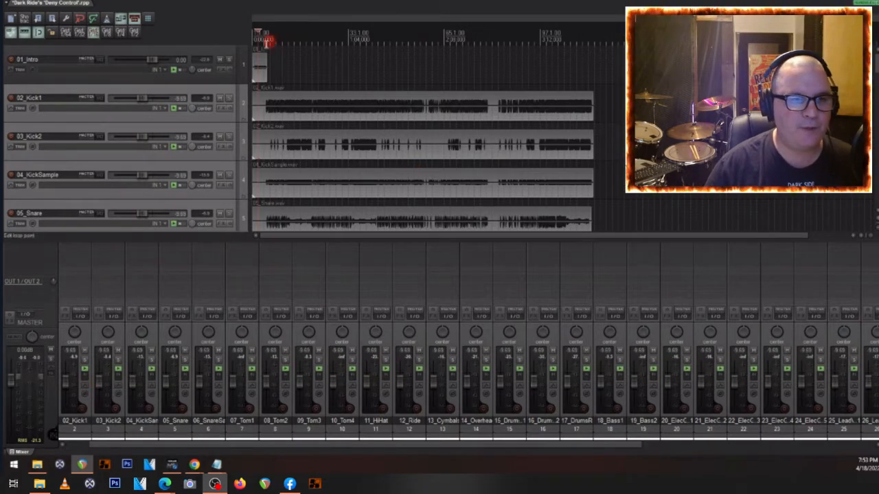
- Play the lowered multitrack mix from near its start to check the overall level, and stop playback
{"action": "scroll", "coordinate": [275, 107], "scroll_direction": "up", "scroll_amount": 2}
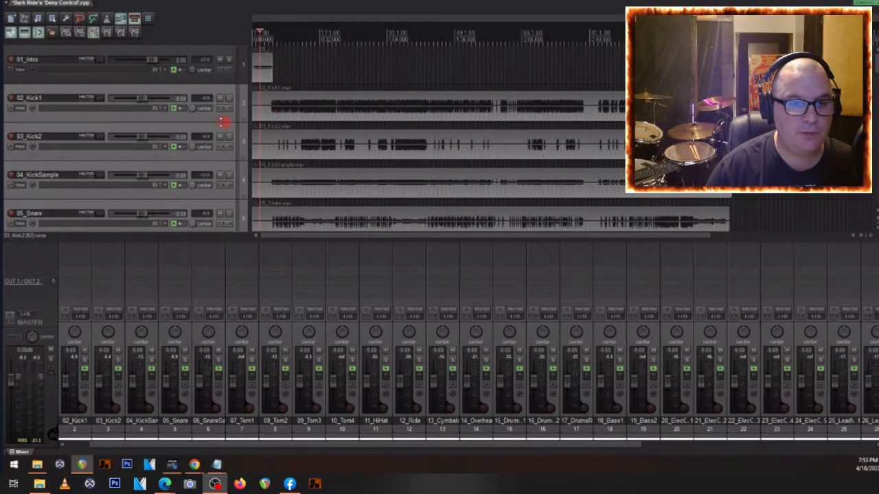
{"action": "scroll", "coordinate": [713, 382], "scroll_direction": "down", "scroll_amount": 4}
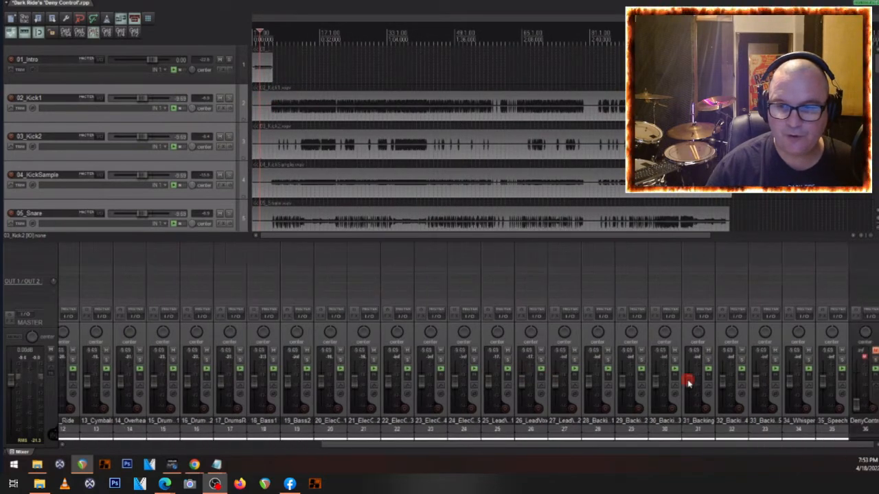
{"action": "key", "text": "space"}
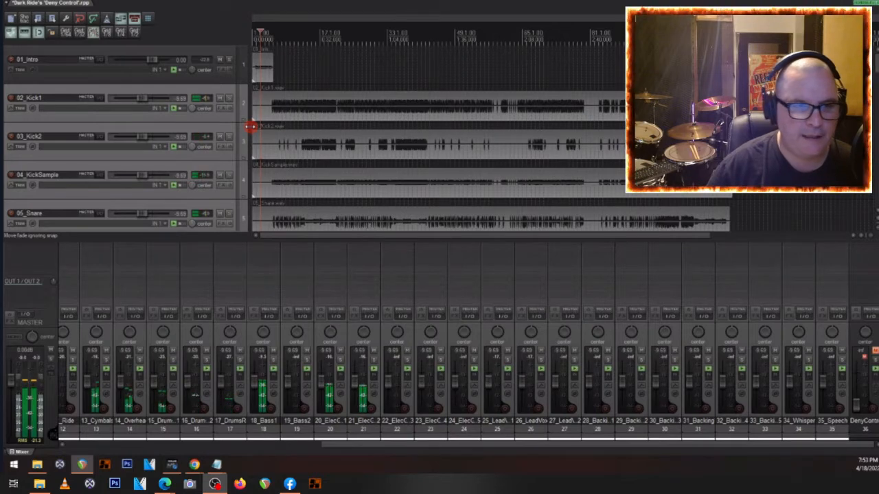
{"action": "key", "text": "space"}
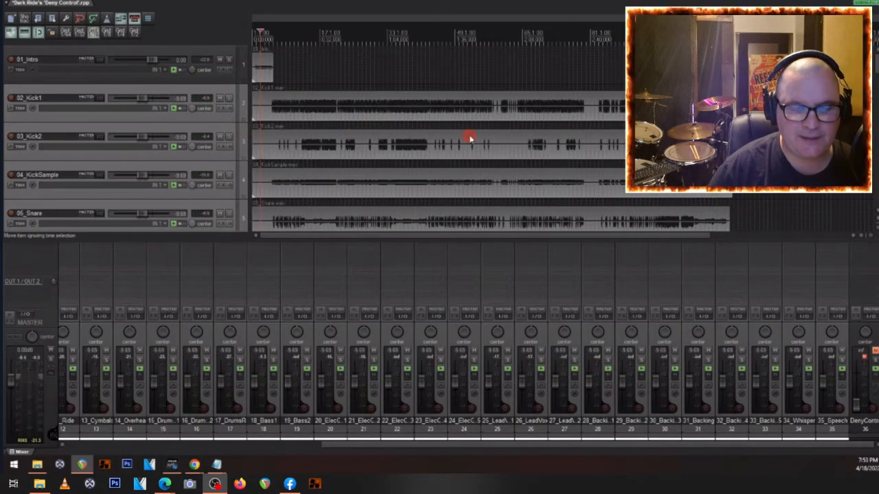
- Select only the 02_Kick1 track and open the list of available actions
{"action": "scroll", "coordinate": [66, 129], "scroll_direction": "down", "scroll_amount": 1}
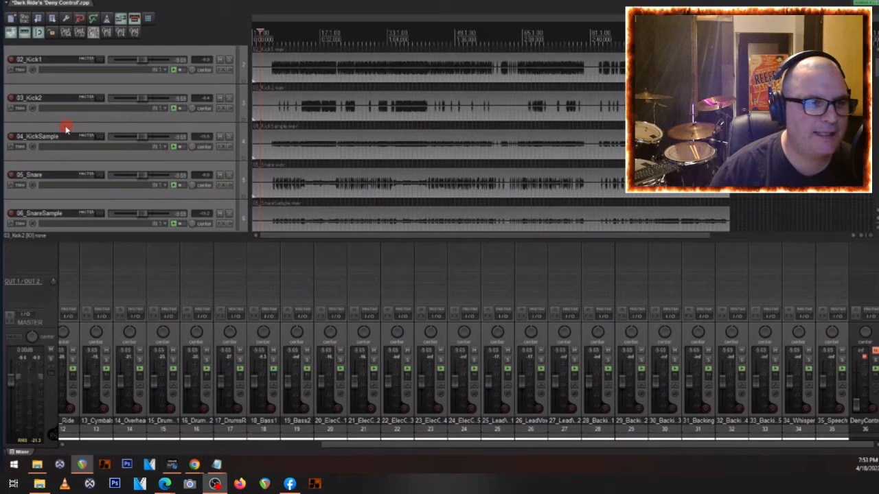
{"action": "scroll", "coordinate": [65, 128], "scroll_direction": "up", "scroll_amount": 1}
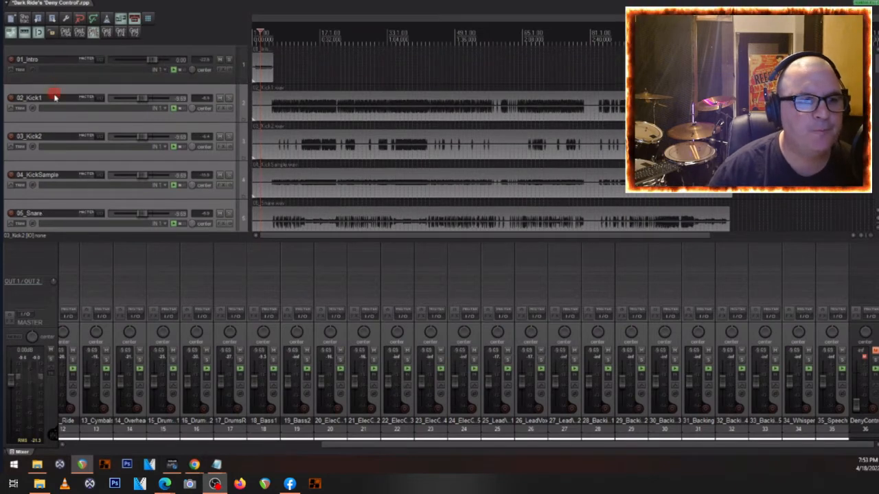
{"action": "left_click", "coordinate": [55, 97]}
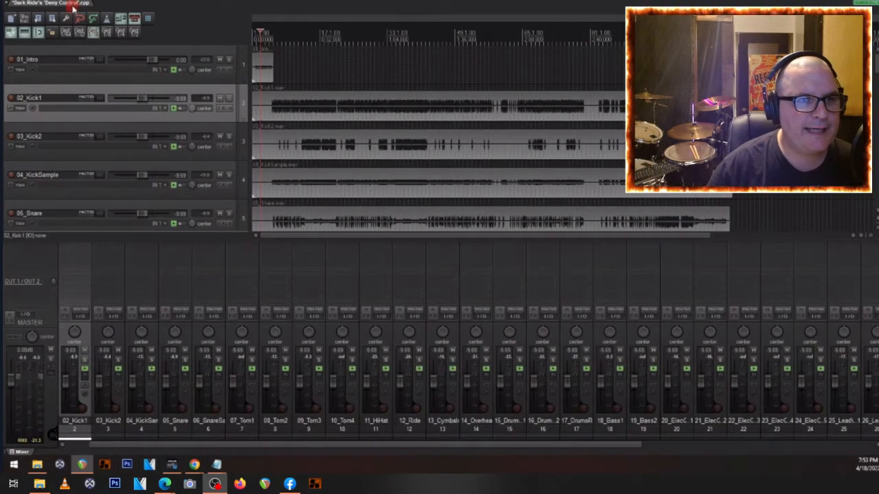
{"action": "left_click", "coordinate": [137, 4]}
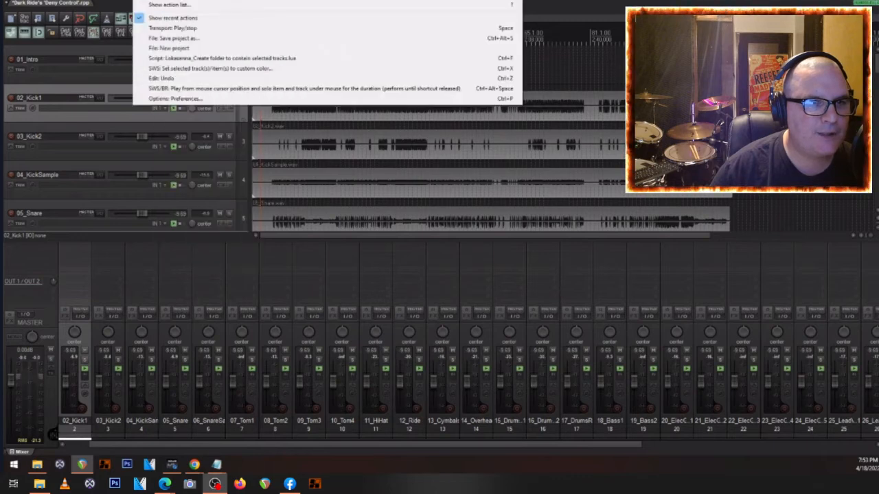
{"action": "left_click", "coordinate": [169, 5]}
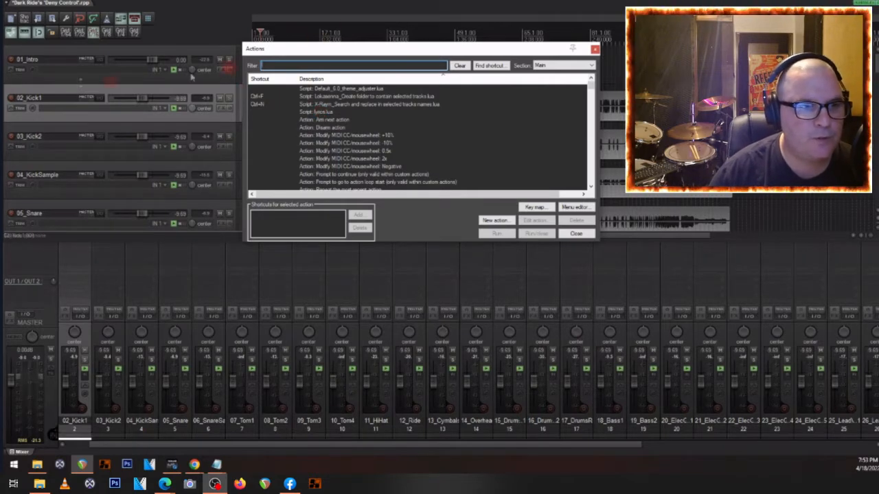
- Extend the selection through 04_KickSample and group the kick tracks in a folder named KICKS with the Lokasenna_Create folder to contain selected tracks script
{"action": "left_click", "coordinate": [48, 129], "text": "ctrl"}
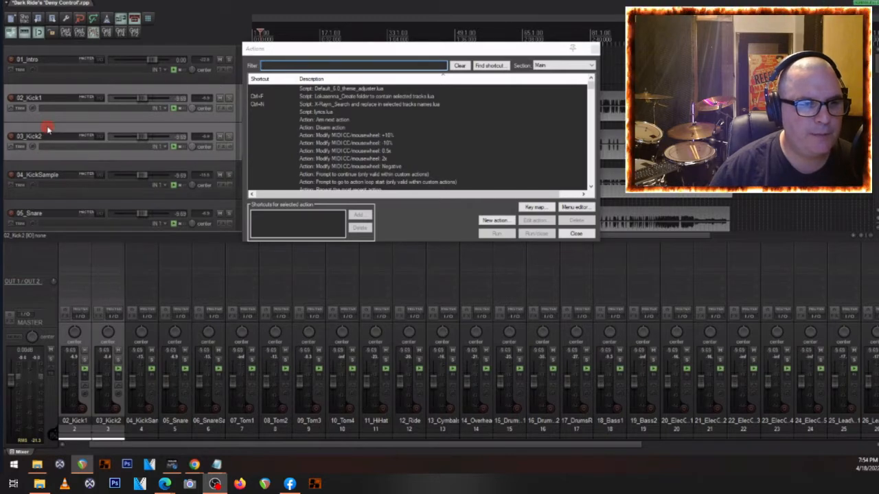
{"action": "left_click", "coordinate": [33, 164], "text": "ctrl"}
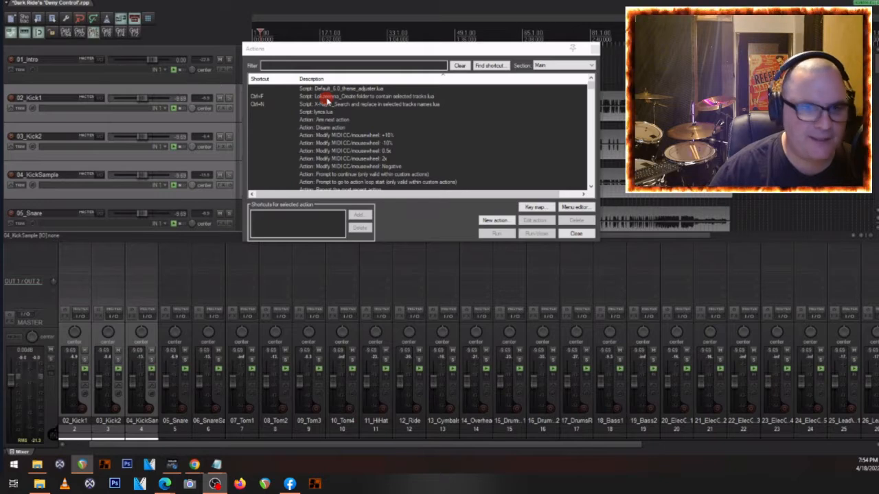
{"action": "left_click", "coordinate": [350, 98]}
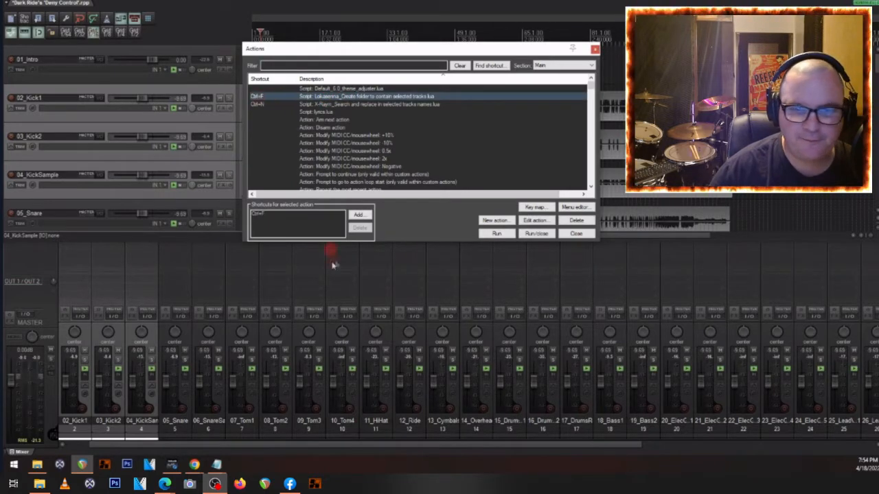
{"action": "left_click", "coordinate": [577, 234]}
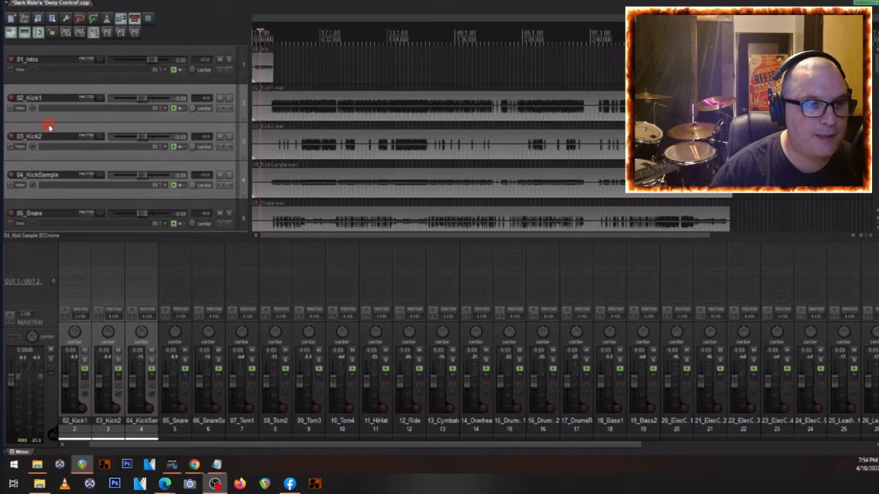
{"action": "key", "text": "f"}
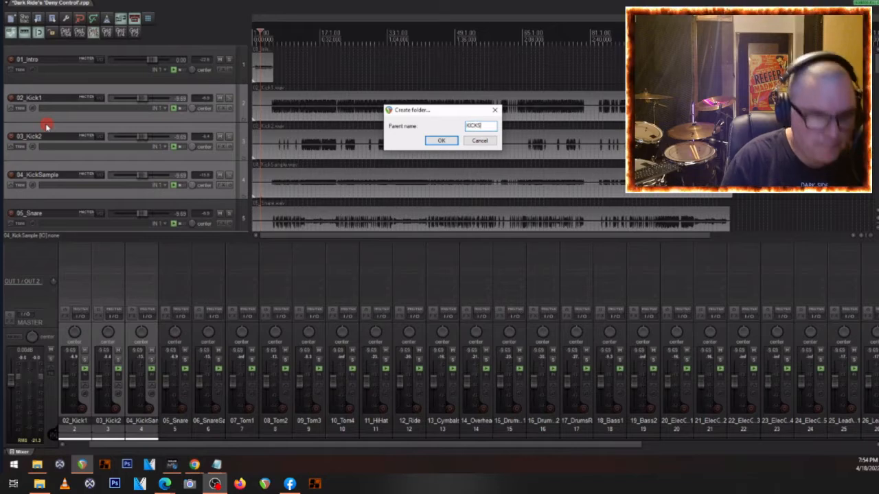
{"action": "key", "text": "Return"}
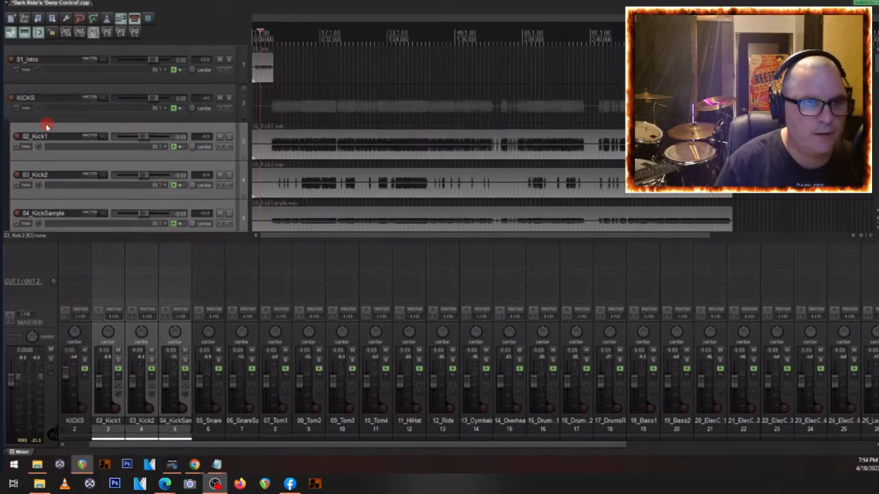
- Solo the KICKS folder, play a short passage of the kicks, then unsolo the folder and stop playback
{"action": "left_click", "coordinate": [229, 98]}
{"action": "left_click", "coordinate": [285, 138]}
{"action": "key", "text": "space"}
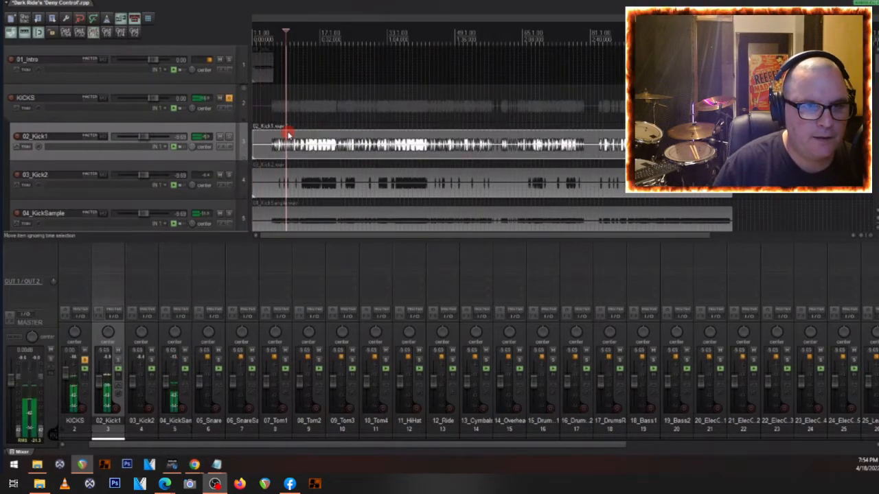
{"action": "left_click", "coordinate": [228, 99]}
{"action": "key", "text": "space"}
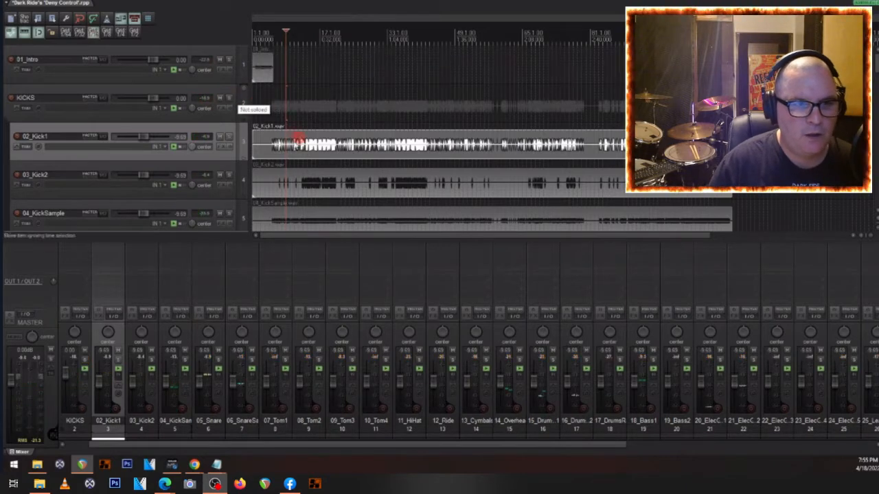
- Select the three kick tracks and filter the action list by COLOR to pick 'SWS: Set selected track(s)/item(s) to custom color'
{"action": "left_click", "coordinate": [118, 171], "text": "ctrl"}
{"action": "left_click", "coordinate": [97, 211], "text": "ctrl"}
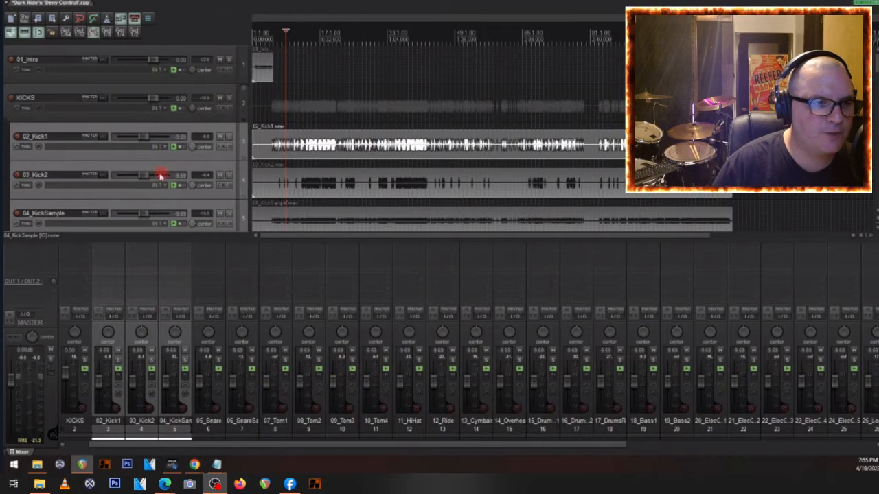
{"action": "scroll", "coordinate": [69, 167], "scroll_direction": "down", "scroll_amount": 1}
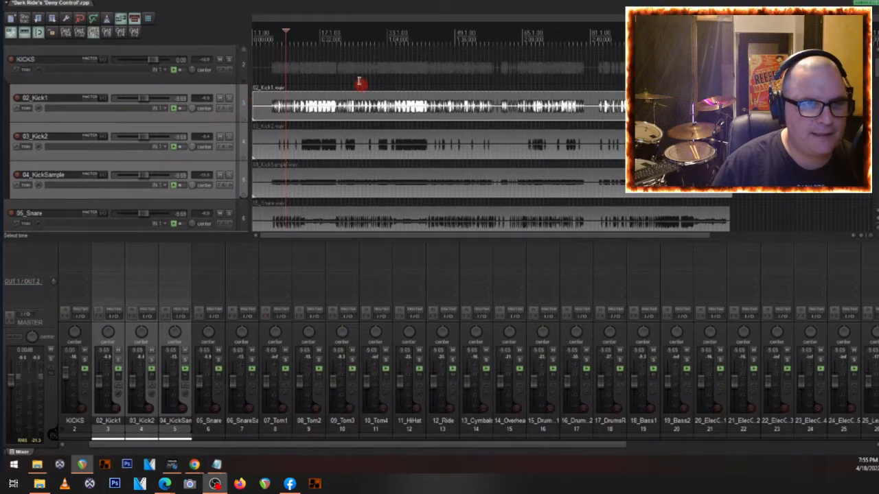
{"action": "left_click", "coordinate": [139, 3]}
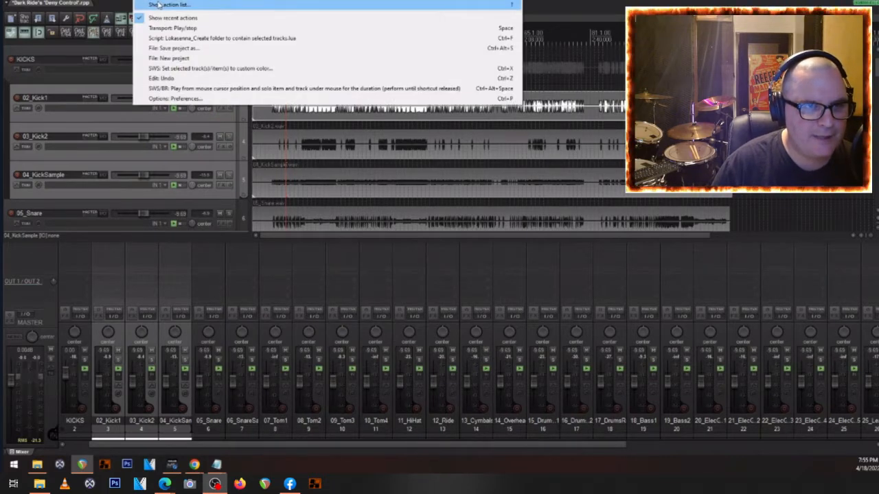
{"action": "left_click", "coordinate": [158, 7]}
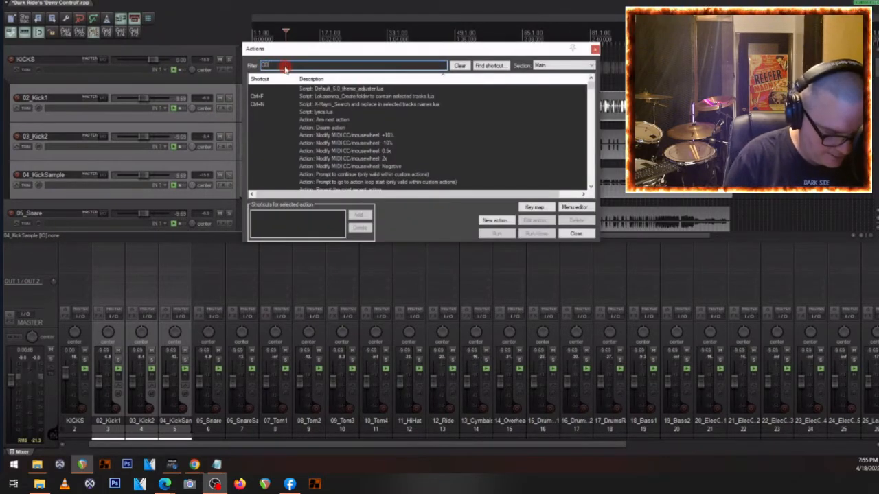
{"action": "type", "text": "COLOR"}
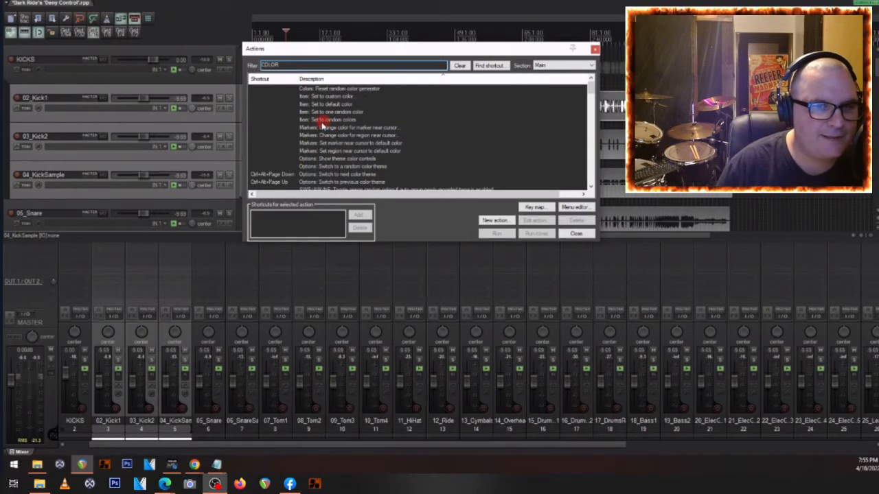
{"action": "scroll", "coordinate": [321, 123], "scroll_direction": "down", "scroll_amount": 6}
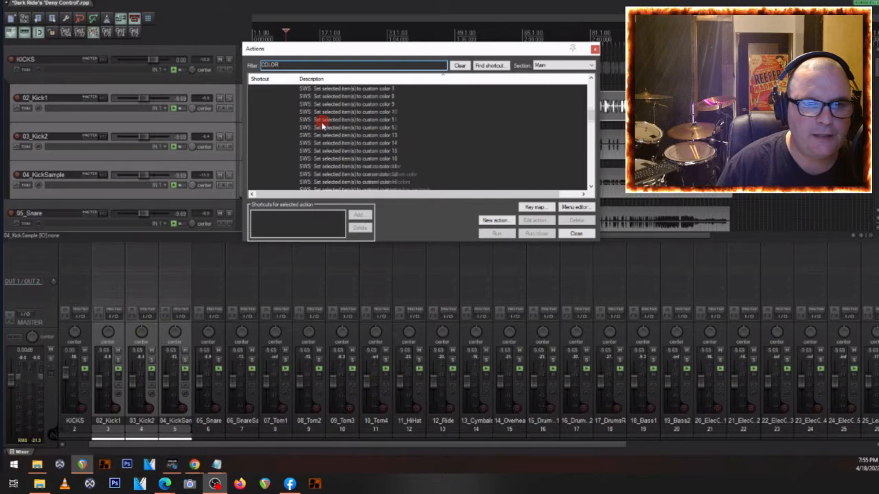
{"action": "scroll", "coordinate": [321, 124], "scroll_direction": "down", "scroll_amount": 8}
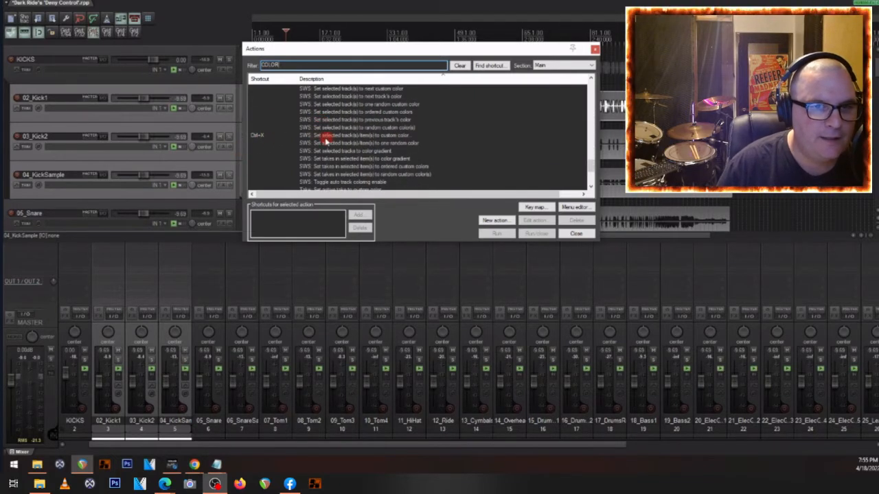
{"action": "left_click", "coordinate": [327, 137]}
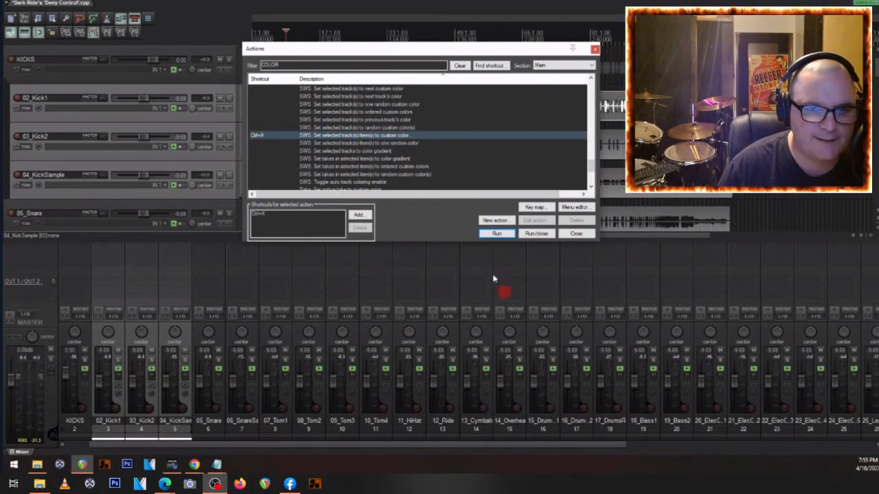
- Assign Ctrl+X as the keyboard shortcut for the selected custom color action
{"action": "left_click", "coordinate": [270, 222]}
{"action": "left_click", "coordinate": [357, 216]}
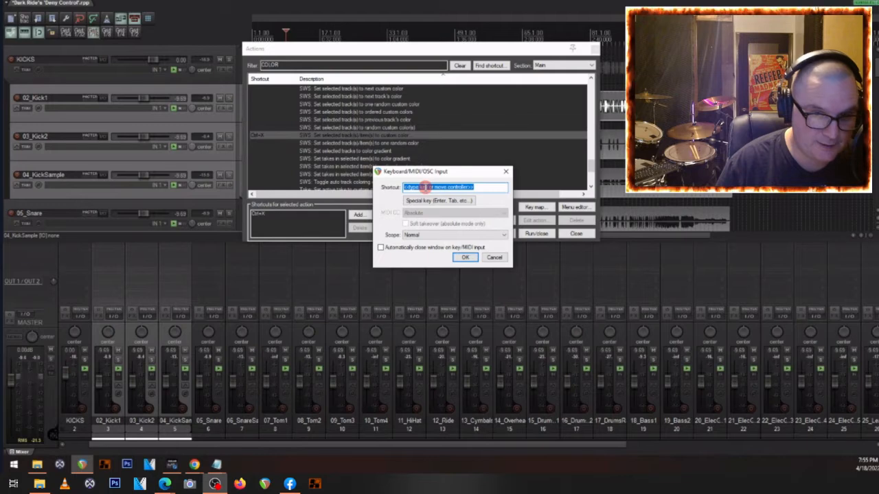
{"action": "key", "text": "ctrl+x"}
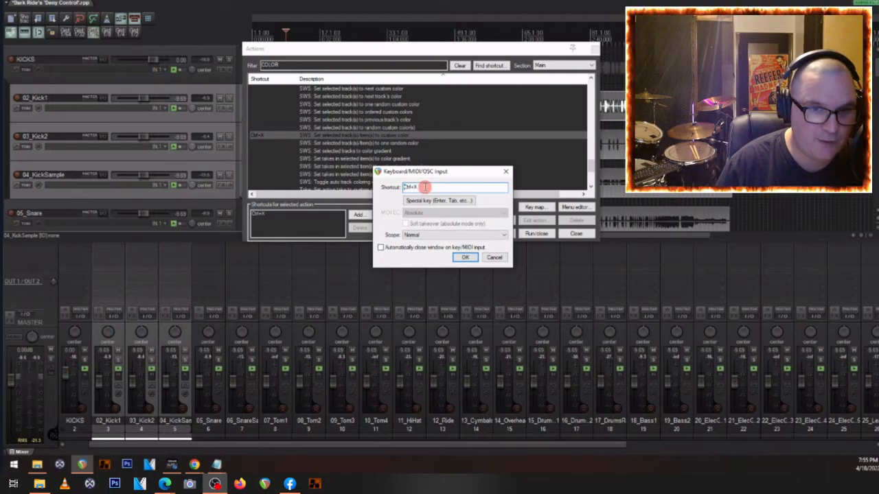
{"action": "left_click", "coordinate": [463, 257]}
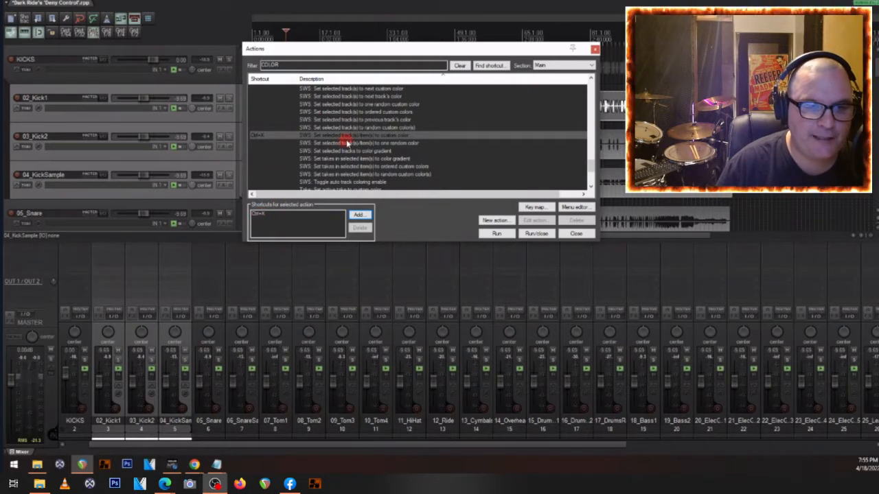
- Close the action list and color the three selected kick tracks magenta (255, 0, 255)
{"action": "left_click", "coordinate": [278, 150]}
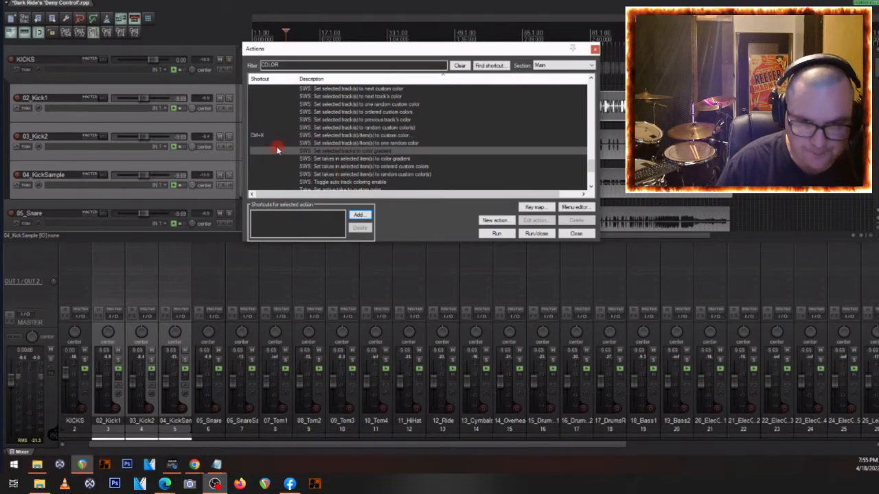
{"action": "left_click", "coordinate": [578, 234]}
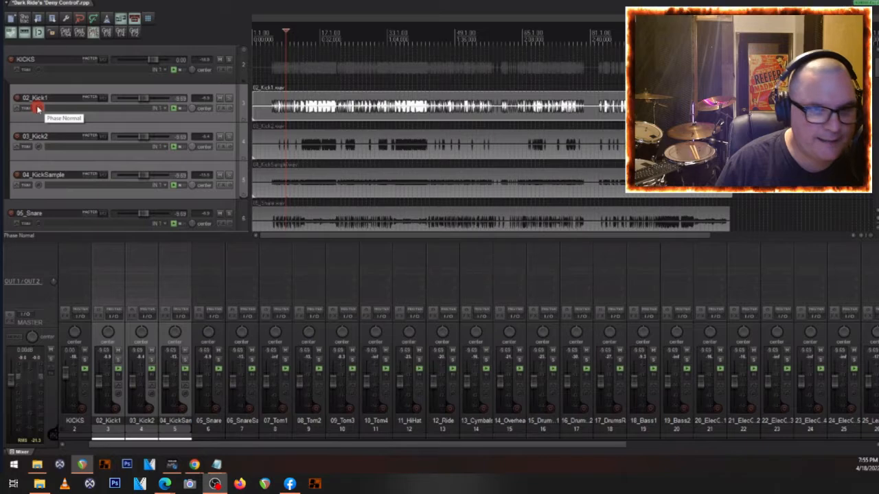
{"action": "key", "text": "shift+c"}
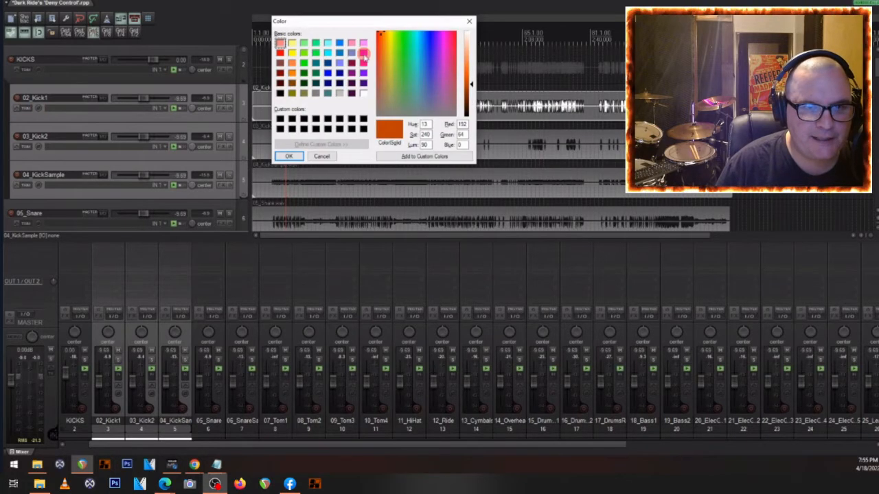
{"action": "left_click", "coordinate": [363, 53]}
{"action": "left_click", "coordinate": [288, 157]}
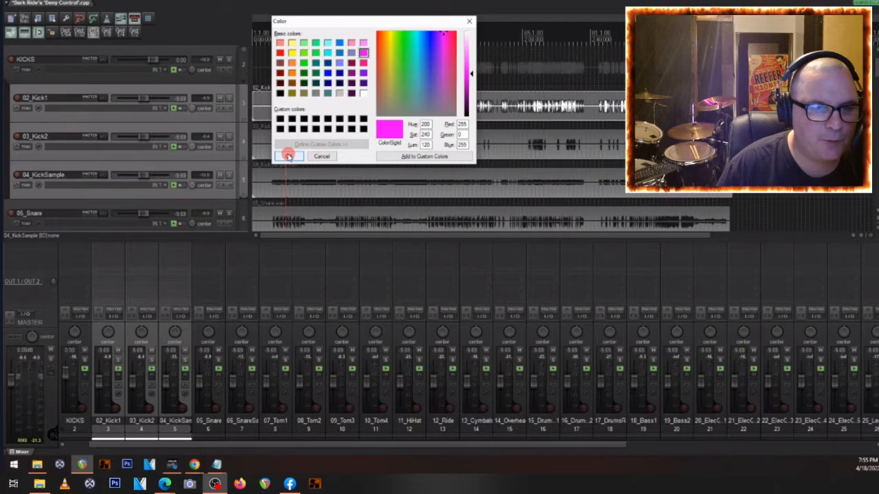
- Select the 05_Snare and 06_SnareSample tracks and group them in a folder named SNARES
{"action": "scroll", "coordinate": [54, 146], "scroll_direction": "down", "scroll_amount": 1}
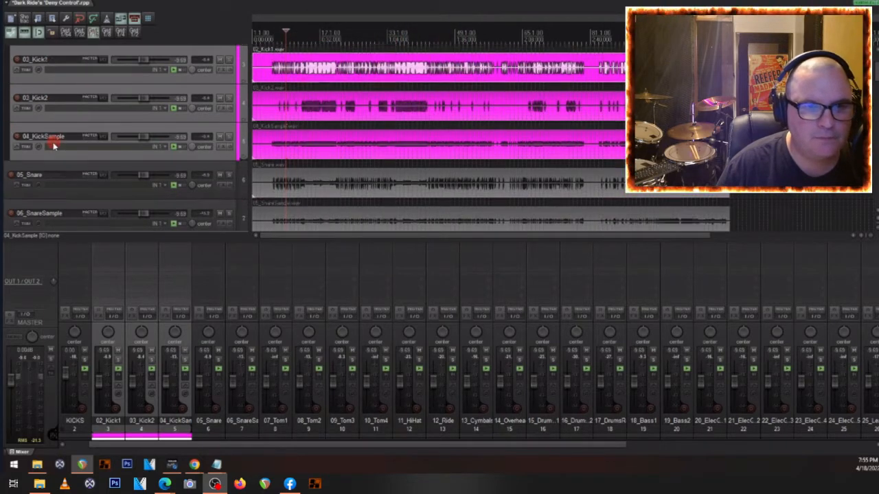
{"action": "scroll", "coordinate": [53, 146], "scroll_direction": "down", "scroll_amount": 1}
{"action": "left_click", "coordinate": [91, 134]}
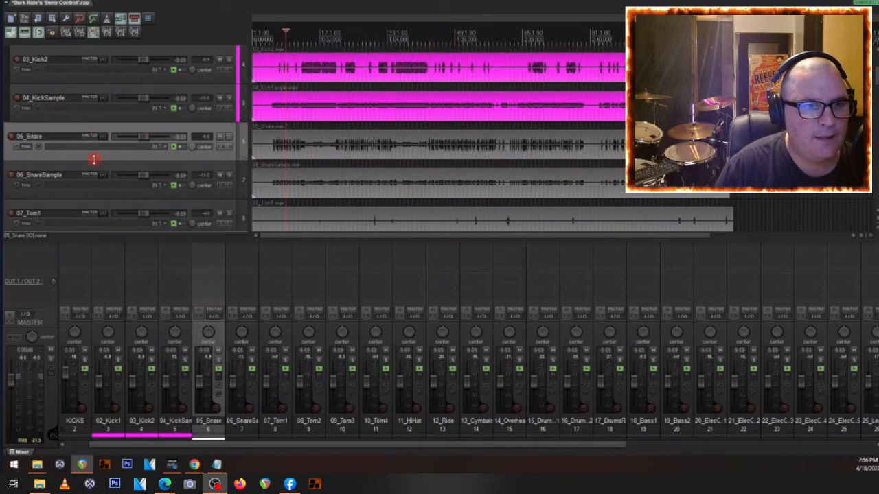
{"action": "scroll", "coordinate": [93, 159], "scroll_direction": "up", "scroll_amount": 1}
{"action": "left_click", "coordinate": [57, 189], "text": "ctrl"}
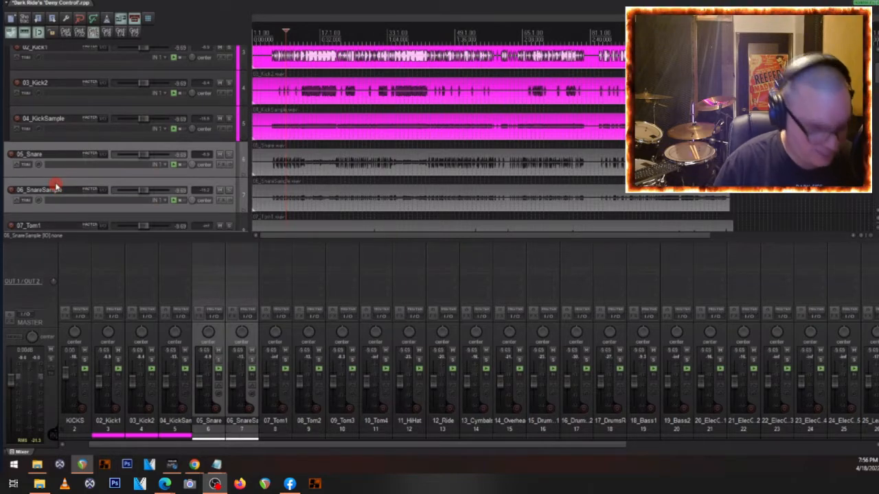
{"action": "key", "text": "ctrl+f"}
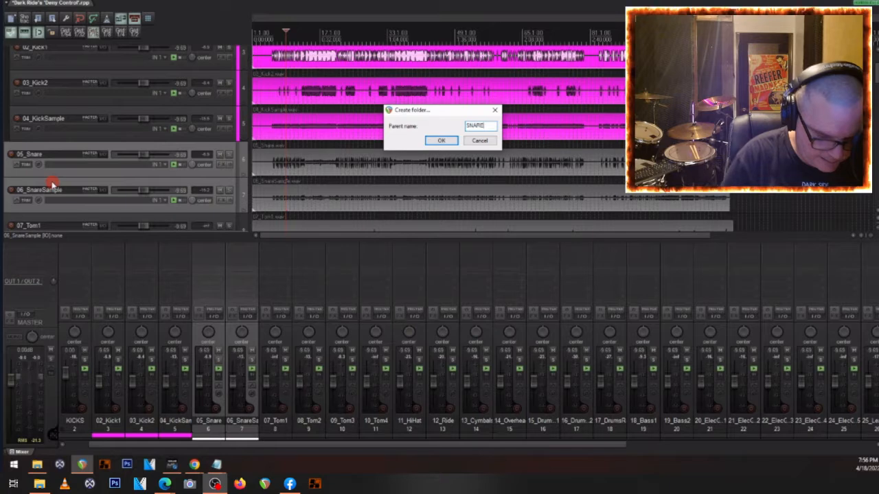
{"action": "key", "text": "Return"}
- Color the 05_Snare and 06_SnareSample tracks the same magenta as the kicks
{"action": "scroll", "coordinate": [75, 118], "scroll_direction": "down", "scroll_amount": 2}
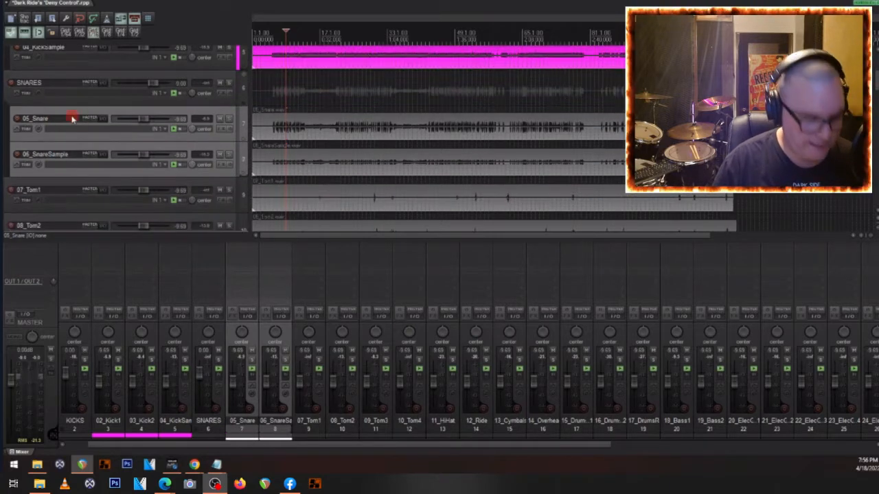
{"action": "key", "text": "shift+c"}
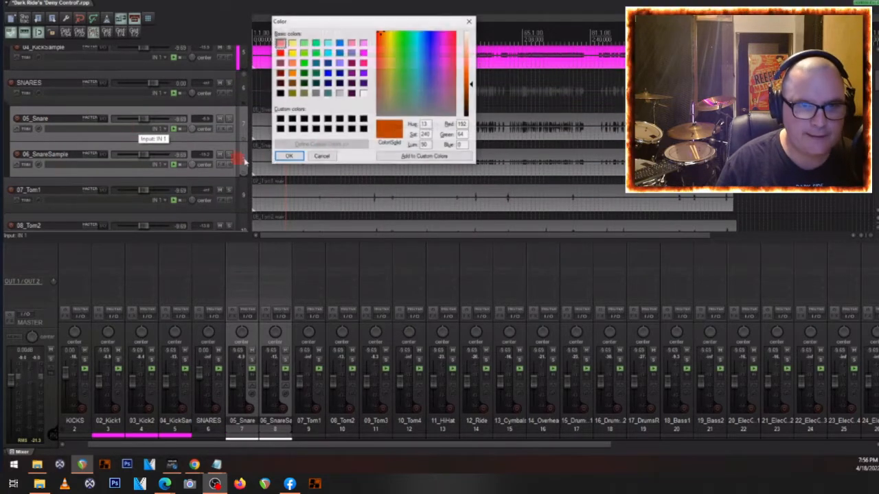
{"action": "left_click", "coordinate": [362, 53]}
{"action": "left_click", "coordinate": [288, 155]}
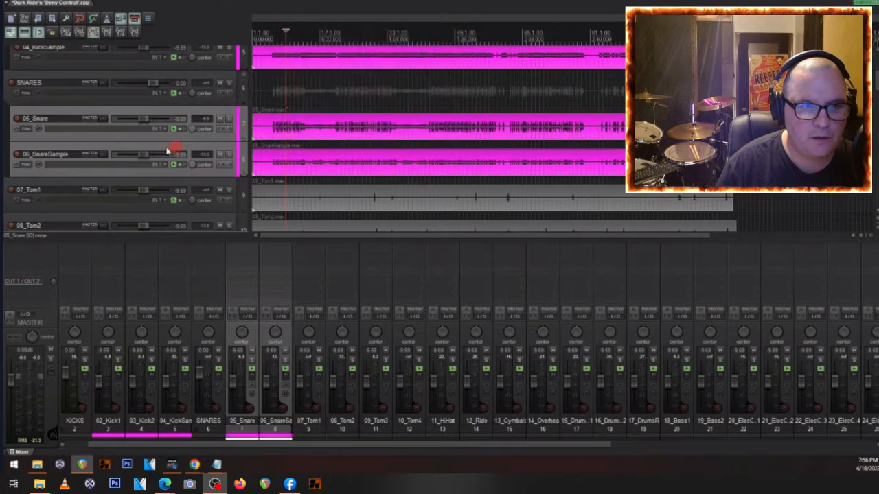
- Select the tracks 07_Tom1 through 10_Tom4 and group them in a folder named TOMZ\
{"action": "scroll", "coordinate": [129, 147], "scroll_direction": "down", "scroll_amount": 2}
{"action": "left_click", "coordinate": [61, 108]}
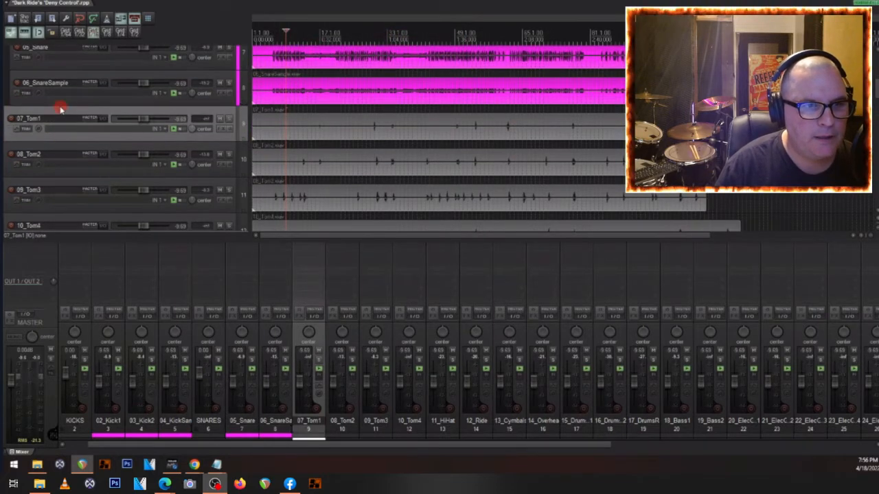
{"action": "scroll", "coordinate": [60, 171], "scroll_direction": "down", "scroll_amount": 1}
{"action": "left_click", "coordinate": [46, 187], "text": "shift"}
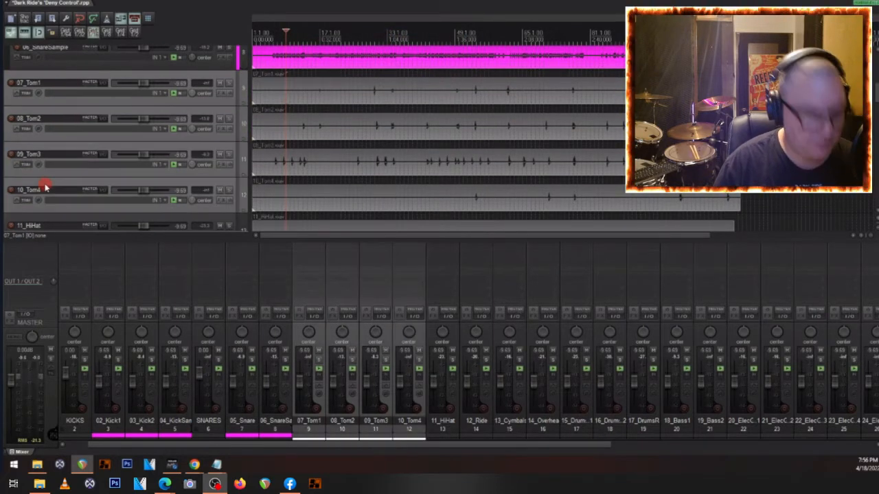
{"action": "key", "text": "ctrl+f"}
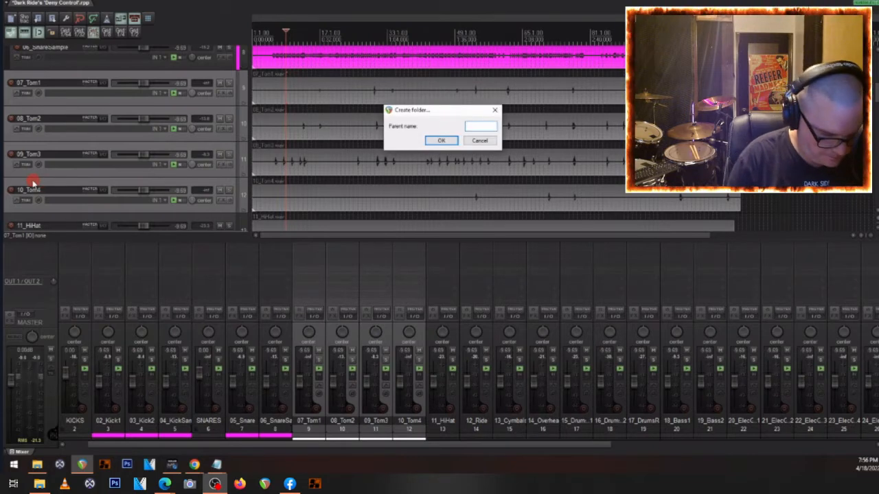
{"action": "key", "text": "Return"}
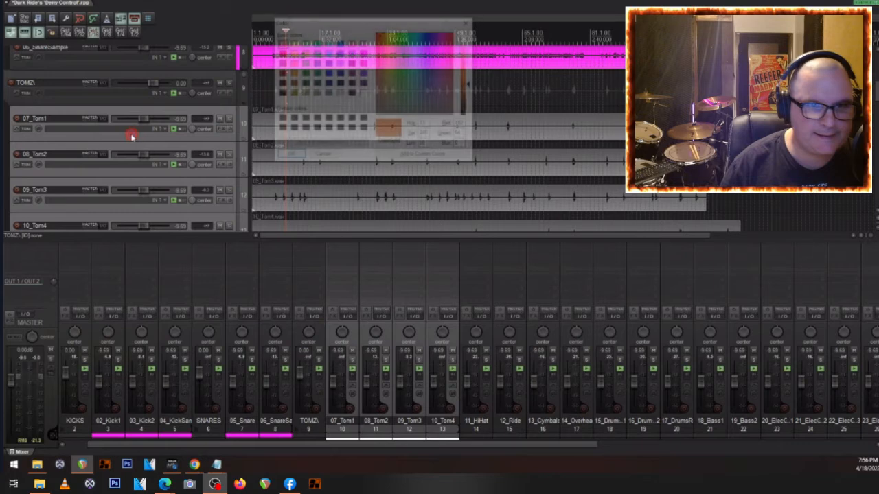
- Color the four selected tom tracks magenta (255, 0, 255)
{"action": "left_click", "coordinate": [363, 54]}
{"action": "left_click", "coordinate": [363, 53]}
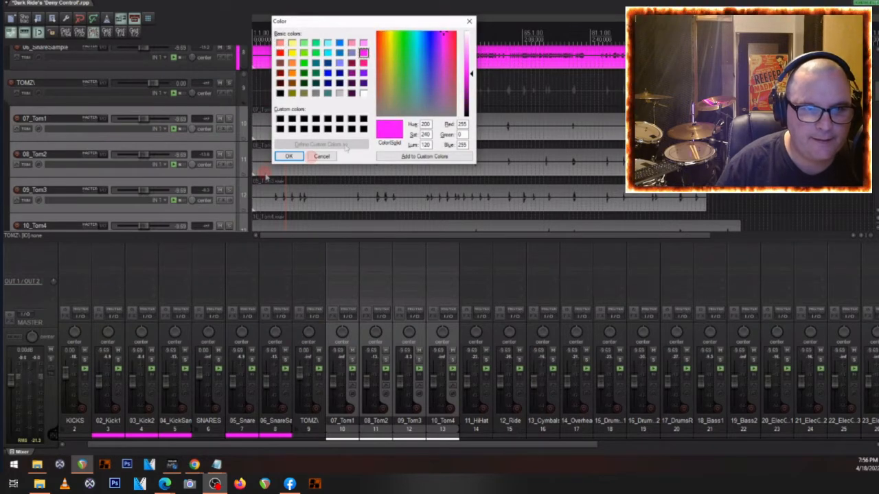
{"action": "left_click", "coordinate": [304, 155]}
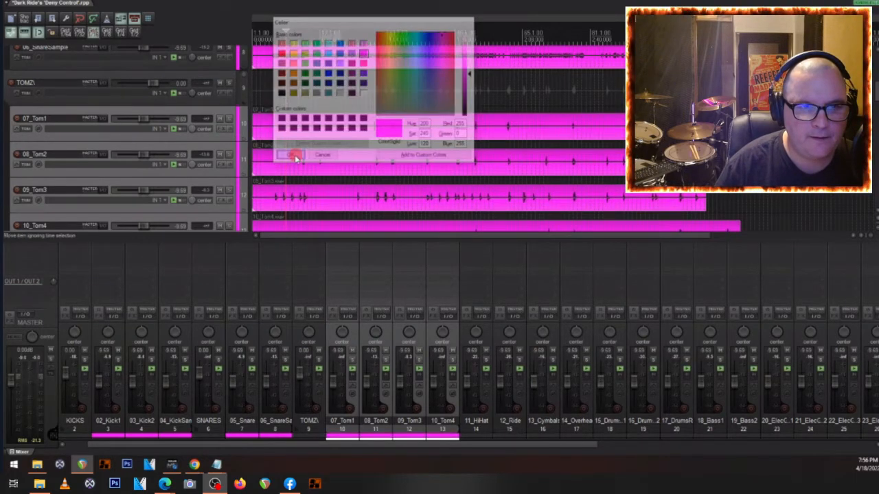
- Select 11_HiHat, 12_Ride, 13_Cymbals and 14_Overheads and group them in a folder named HEADZ
{"action": "scroll", "coordinate": [148, 151], "scroll_direction": "down", "scroll_amount": 1}
{"action": "scroll", "coordinate": [357, 111], "scroll_direction": "down", "scroll_amount": 2}
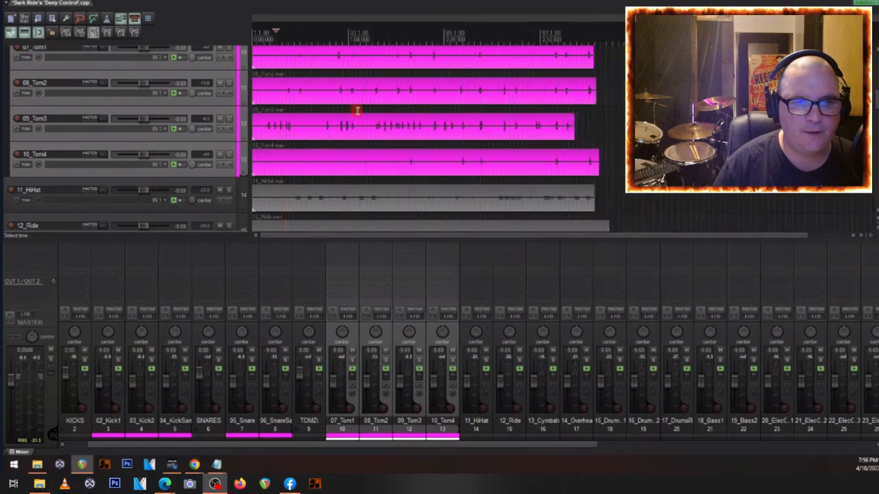
{"action": "scroll", "coordinate": [59, 148], "scroll_direction": "down", "scroll_amount": 2}
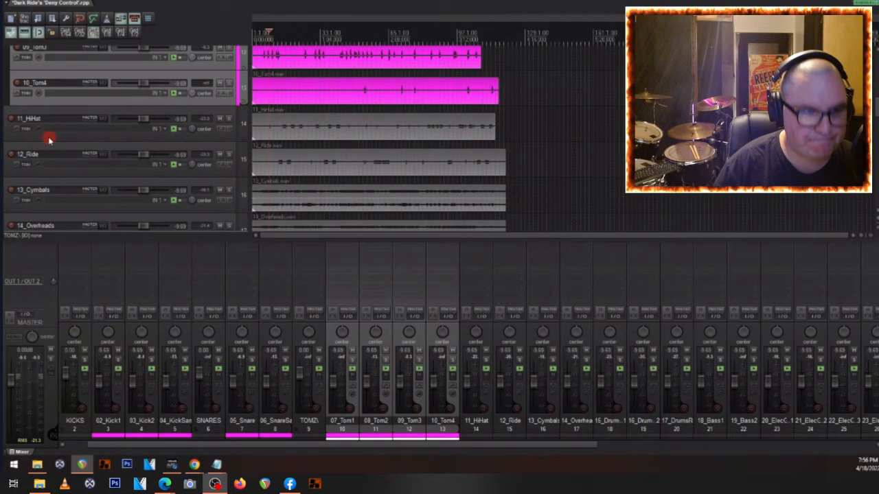
{"action": "left_click", "coordinate": [46, 116]}
{"action": "scroll", "coordinate": [55, 151], "scroll_direction": "down", "scroll_amount": 2}
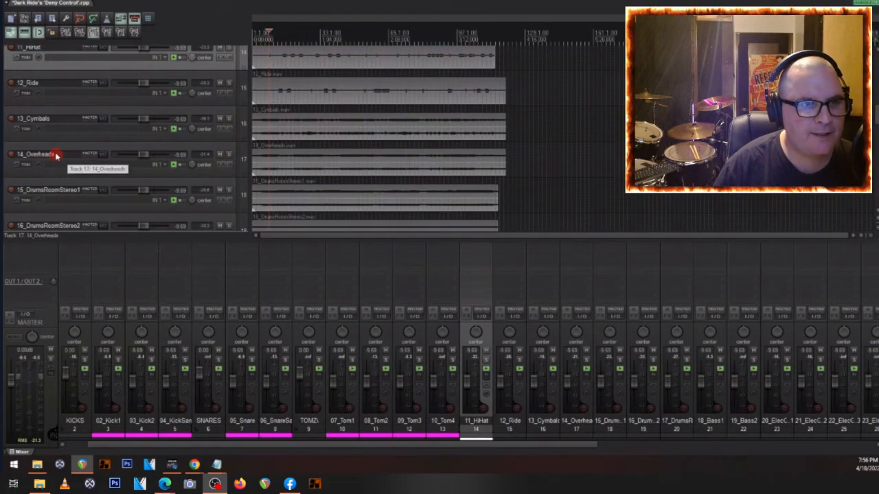
{"action": "left_click", "coordinate": [51, 146], "text": "ctrl"}
{"action": "left_click", "coordinate": [55, 119], "text": "ctrl"}
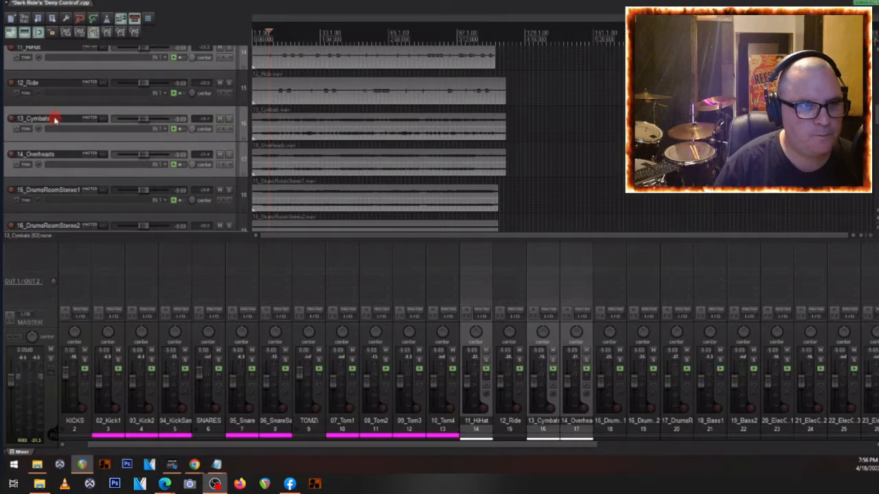
{"action": "right_click", "coordinate": [54, 90]}
{"action": "left_click", "coordinate": [48, 80]}
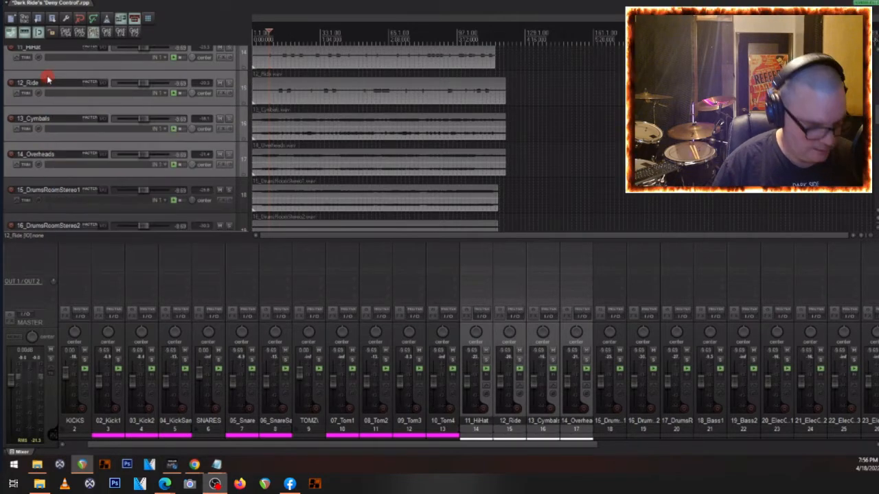
{"action": "key", "text": "f"}
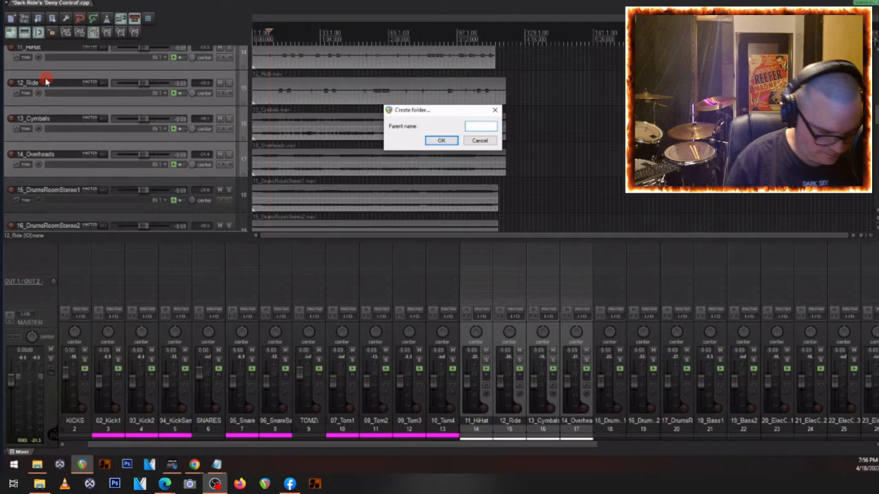
{"action": "type", "text": "HEADZ"}
{"action": "key", "text": "Return"}
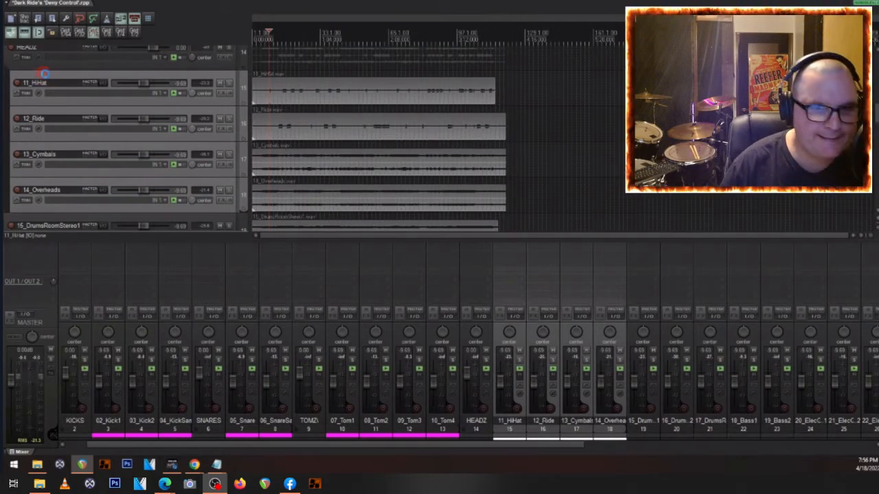
- Color the four tracks inside the HEADZ folder magenta (255, 0, 255)
{"action": "left_click", "coordinate": [363, 52]}
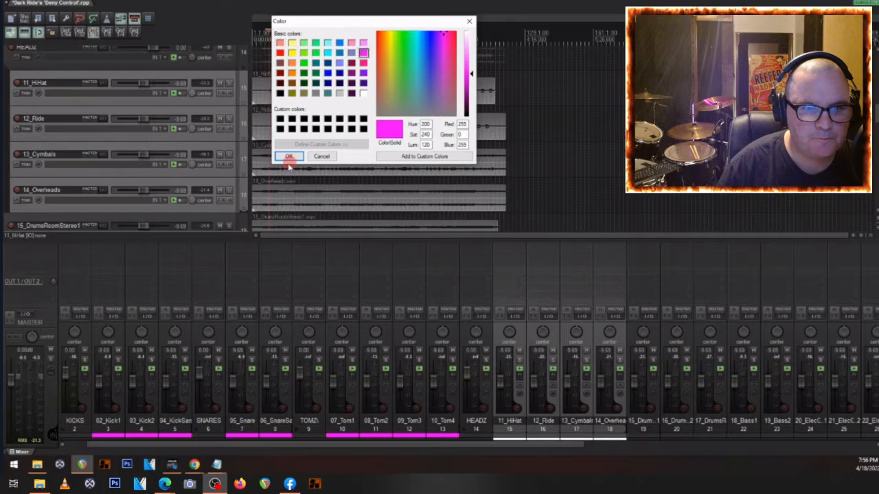
{"action": "left_click", "coordinate": [287, 157]}
- Select 15_DrumsRoomStereo1, 16_DrumsRoomStereo2 and 17_DrumsRoomMono and group them in a folder named ROOMZ
{"action": "scroll", "coordinate": [131, 148], "scroll_direction": "down", "scroll_amount": 2}
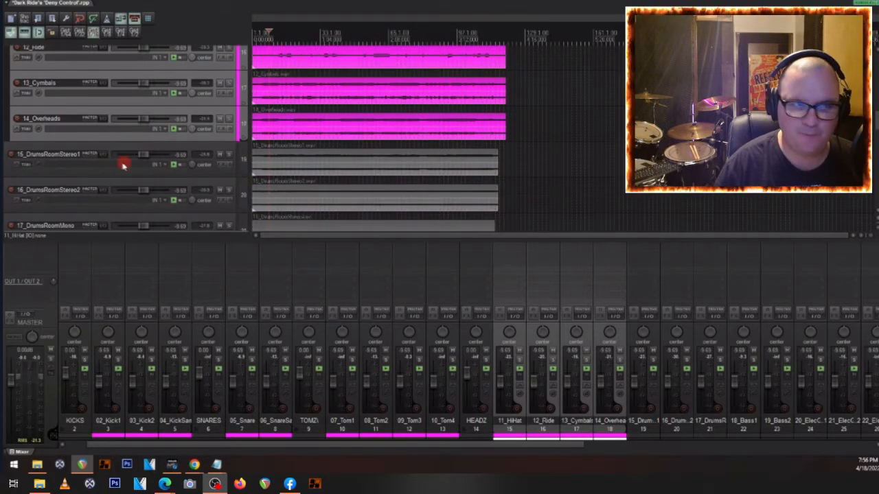
{"action": "left_click", "coordinate": [64, 153]}
{"action": "scroll", "coordinate": [64, 147], "scroll_direction": "down", "scroll_amount": 1}
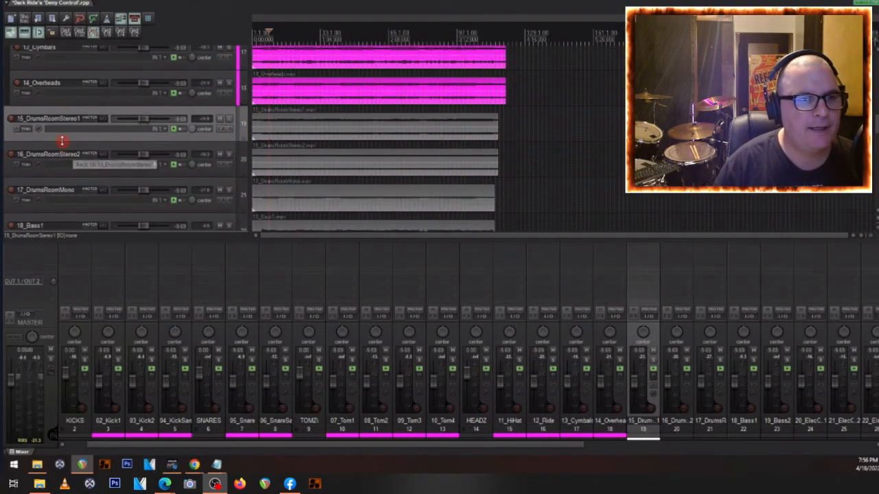
{"action": "left_click", "coordinate": [41, 148], "text": "ctrl"}
{"action": "left_click", "coordinate": [39, 183], "text": "ctrl"}
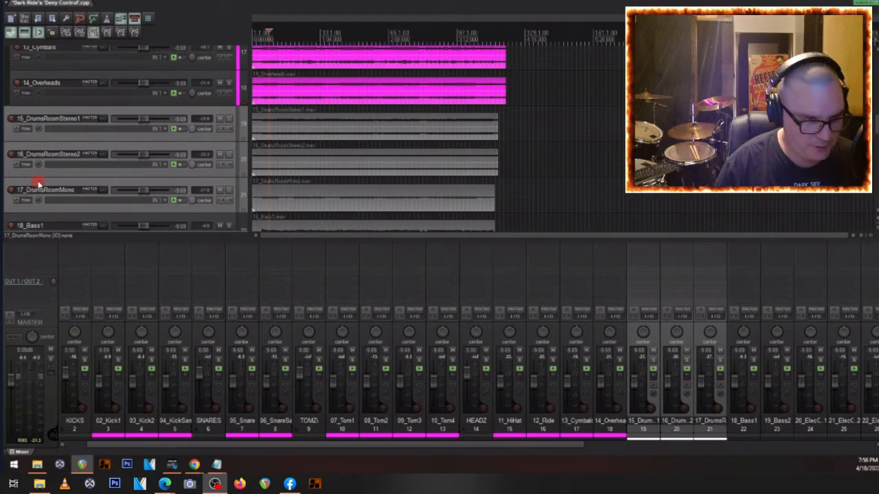
{"action": "key", "text": "f"}
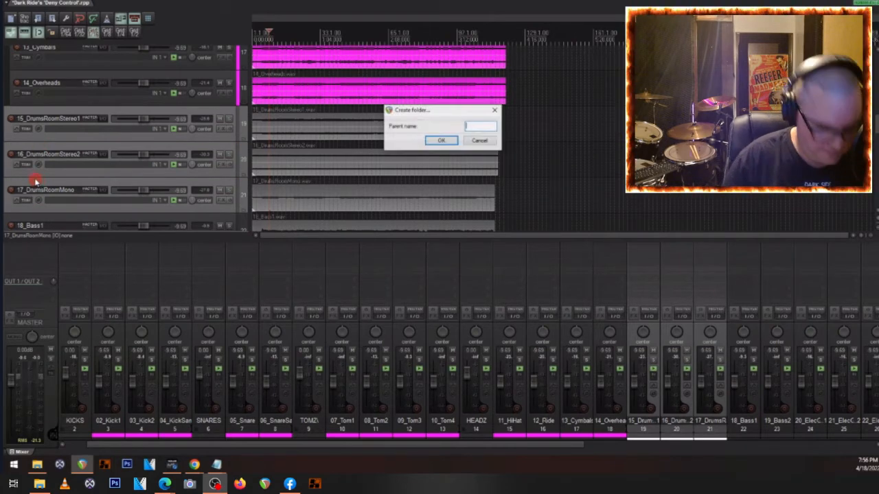
{"action": "type", "text": "ROOM"}
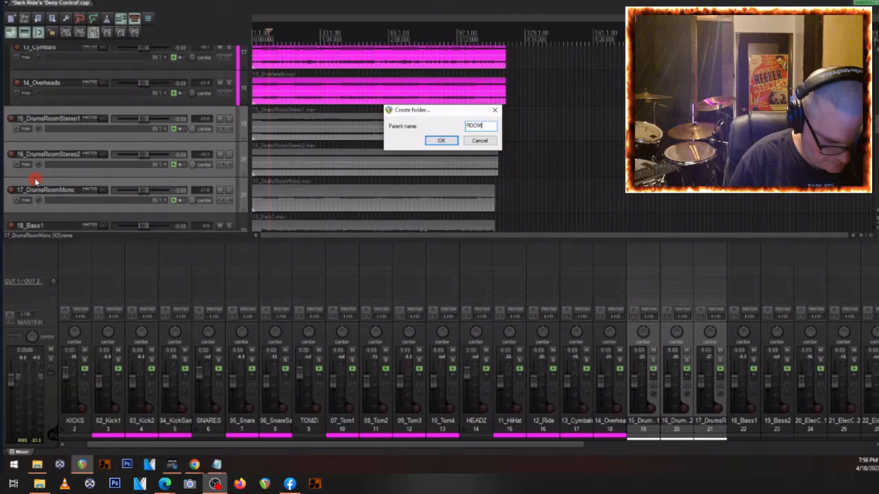
{"action": "type", "text": "Z"}
{"action": "key", "text": "Return"}
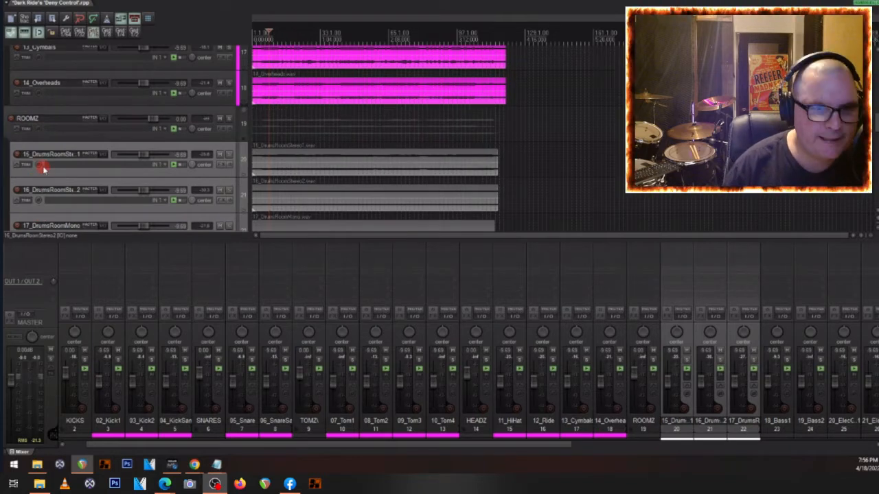
- Color the three drum room tracks inside the ROOMZ folder magenta (255, 0, 255)
{"action": "left_click", "coordinate": [42, 168]}
{"action": "left_click", "coordinate": [363, 53]}
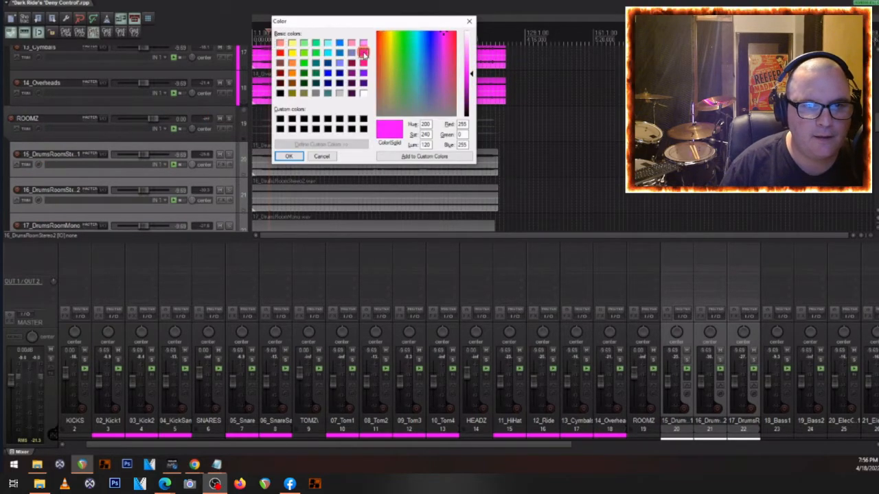
{"action": "left_click", "coordinate": [289, 156]}
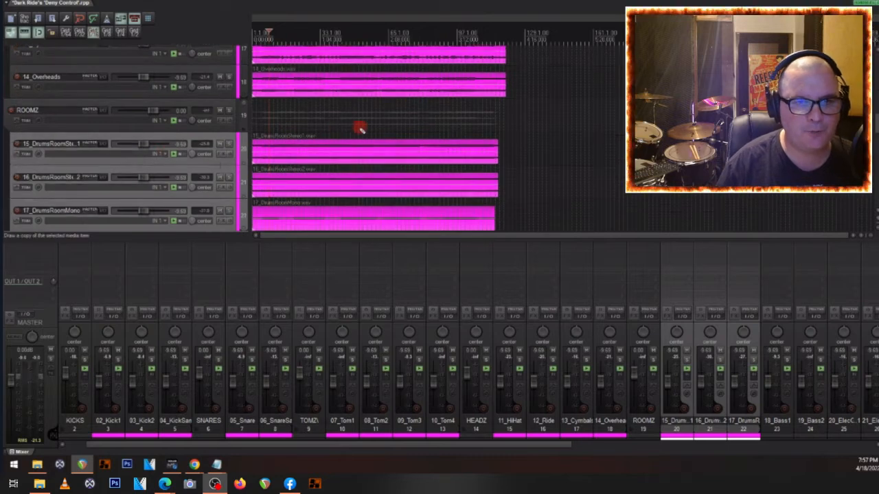
- Select every drum track and subfolder from KICKS through 17_DrumsRoomMono and group them in a parent folder named DRUMZ
{"action": "scroll", "coordinate": [360, 128], "scroll_direction": "down", "scroll_amount": 3}
{"action": "scroll", "coordinate": [36, 163], "scroll_direction": "up", "scroll_amount": 1}
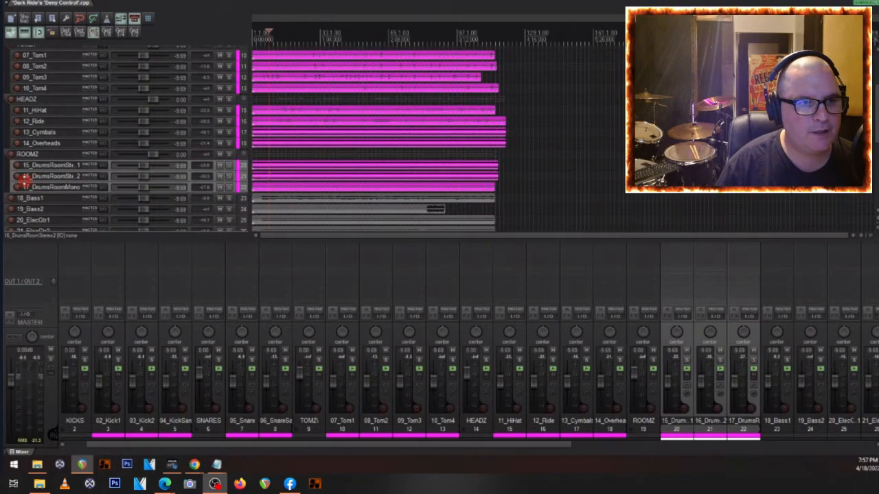
{"action": "left_click", "coordinate": [47, 188]}
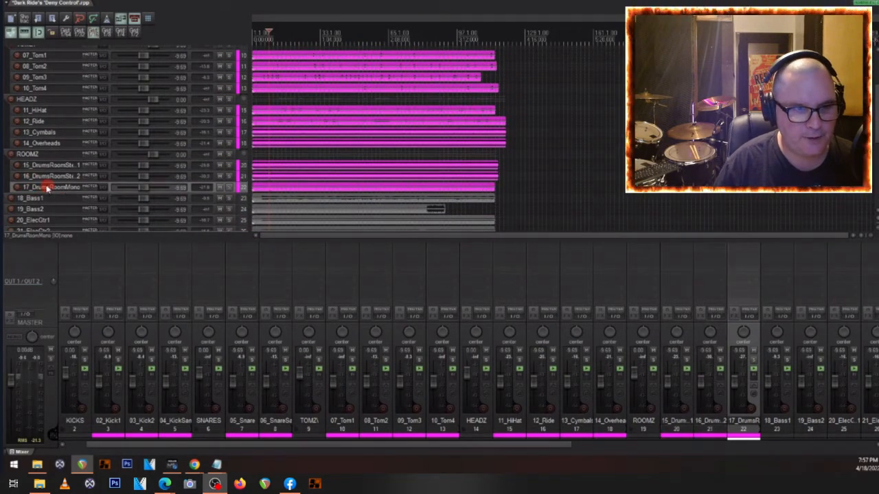
{"action": "scroll", "coordinate": [45, 190], "scroll_direction": "up", "scroll_amount": 2}
{"action": "scroll", "coordinate": [43, 187], "scroll_direction": "up", "scroll_amount": 5}
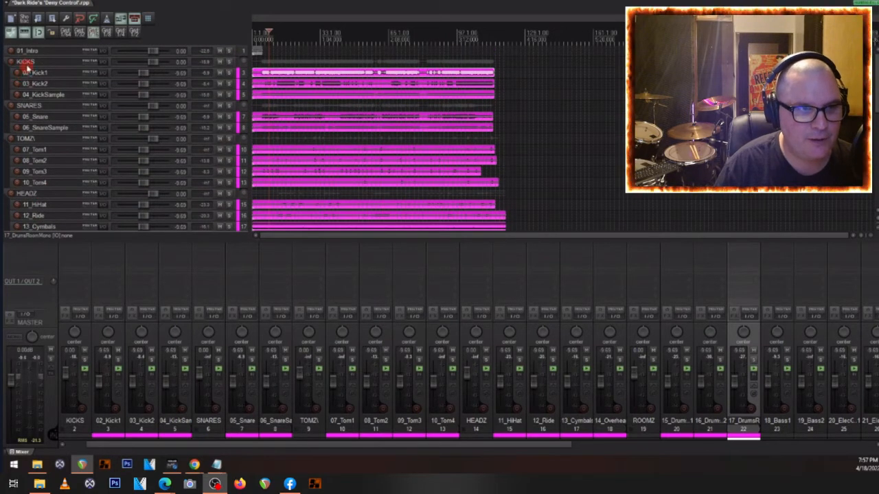
{"action": "left_click", "coordinate": [26, 63]}
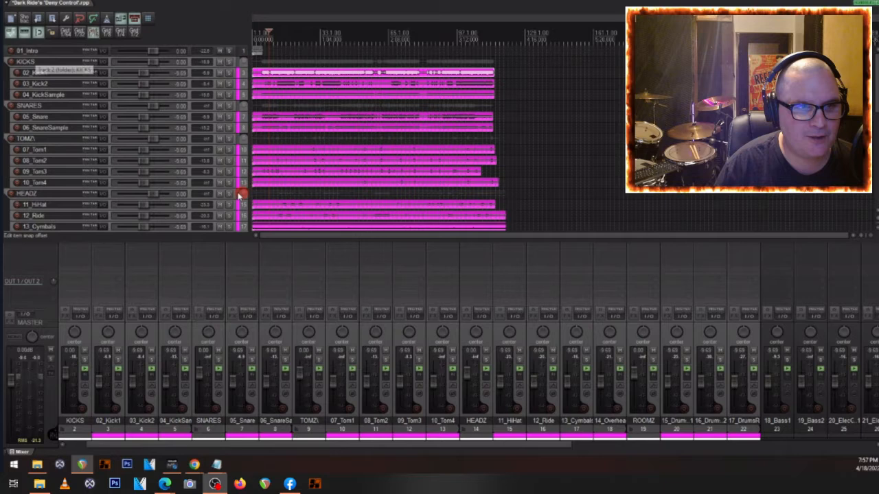
{"action": "left_click", "coordinate": [146, 42]}
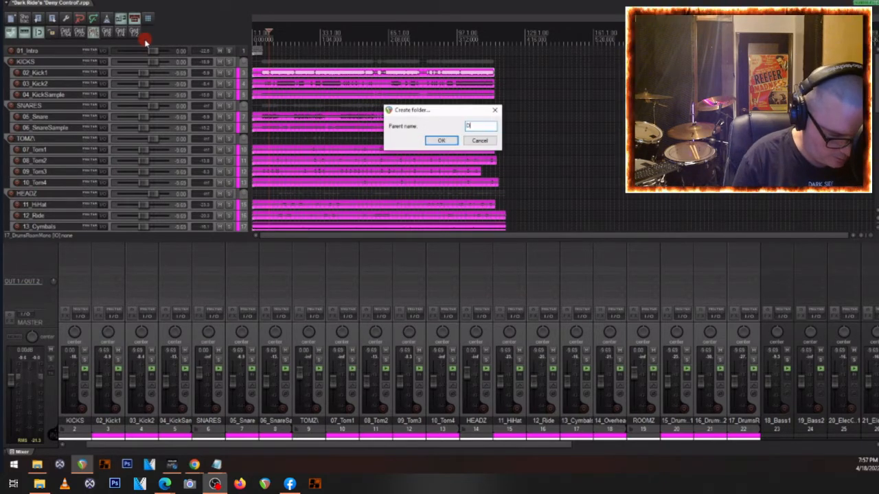
{"action": "type", "text": "DRUMZ"}
{"action": "key", "text": "Return"}
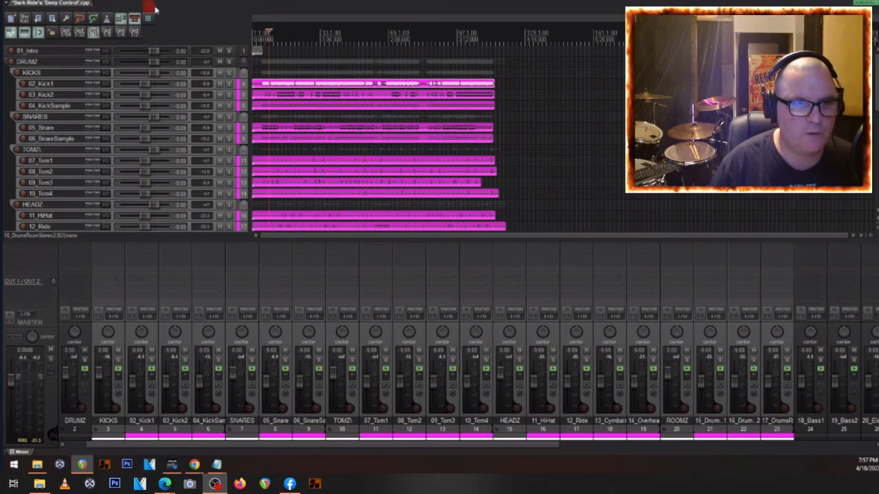
- Solo the DRUMZ folder, listen to a short passage of the drums, and remove the solo
{"action": "left_click", "coordinate": [229, 63]}
{"action": "key", "text": "space"}
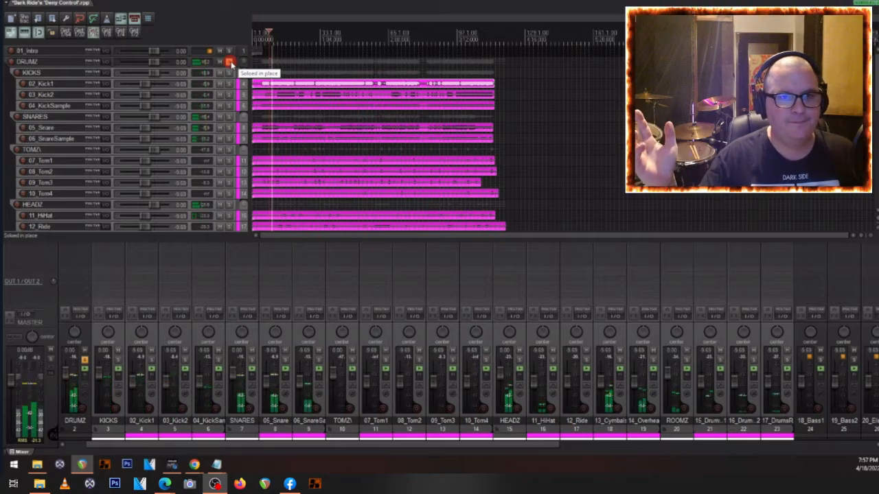
{"action": "key", "text": "space"}
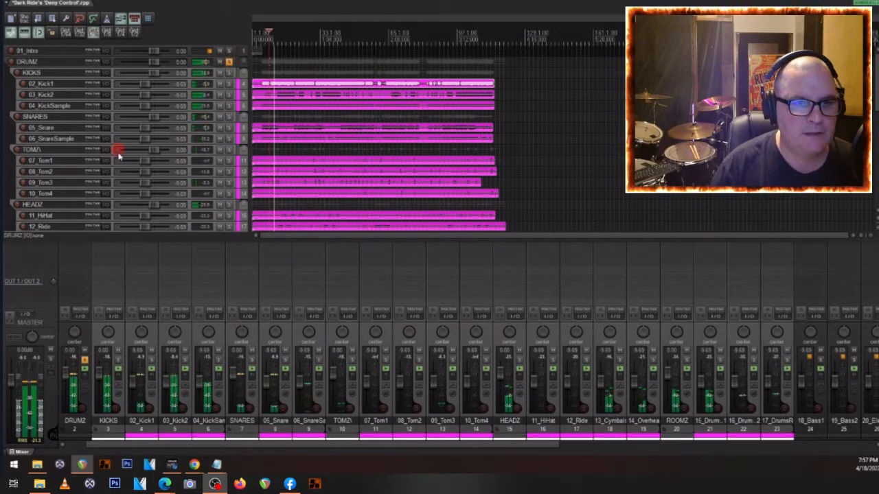
{"action": "left_click", "coordinate": [229, 61]}
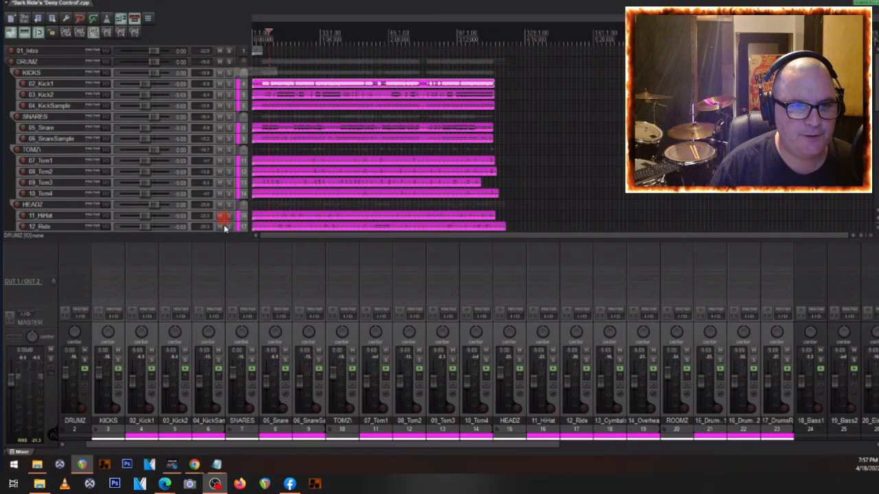
- Clear the solos from the other drum tracks and audition only the HEADZ folder in solo
{"action": "left_click", "coordinate": [228, 206]}
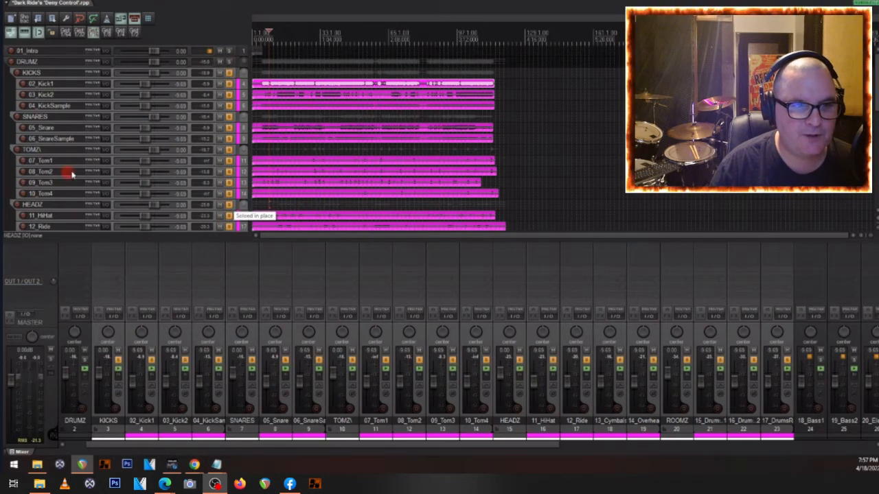
{"action": "scroll", "coordinate": [73, 174], "scroll_direction": "down", "scroll_amount": 4}
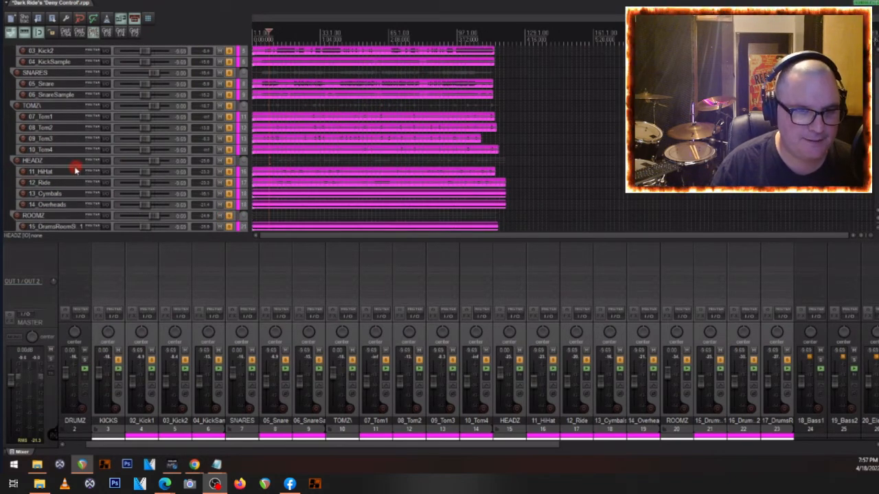
{"action": "key", "text": "space"}
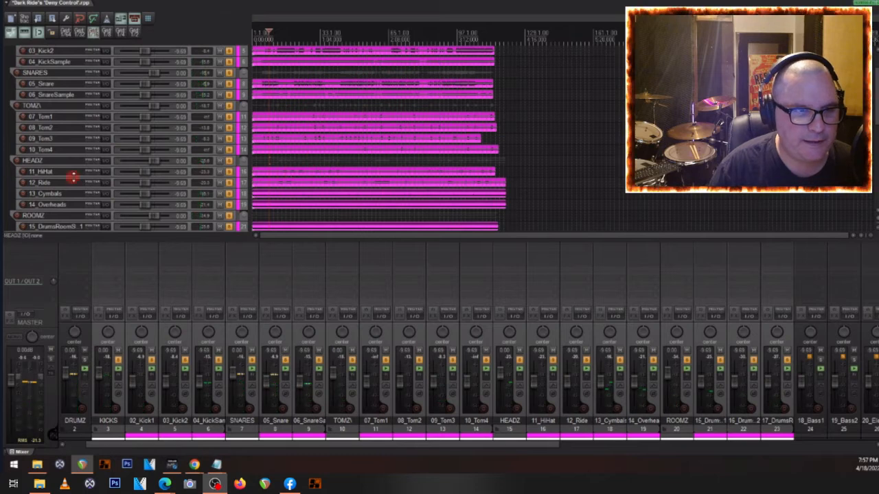
{"action": "left_click", "coordinate": [38, 160]}
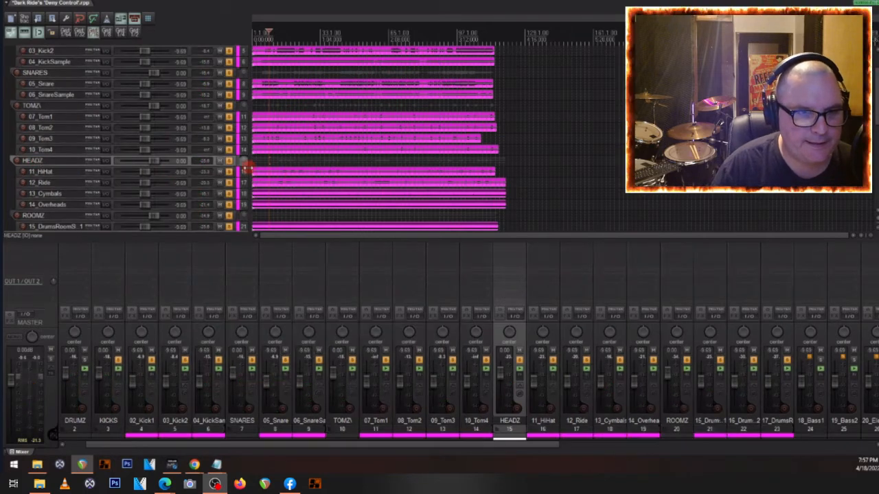
{"action": "right_click", "coordinate": [230, 165]}
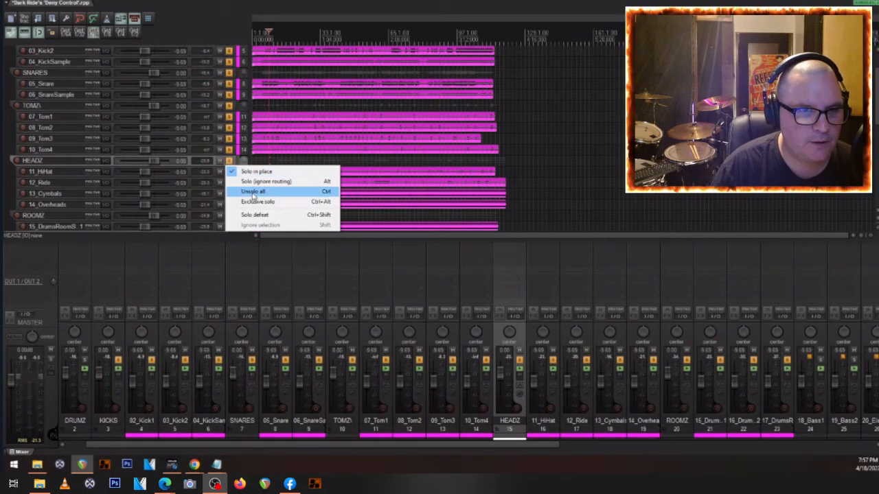
{"action": "left_click", "coordinate": [227, 160]}
{"action": "left_click", "coordinate": [230, 164]}
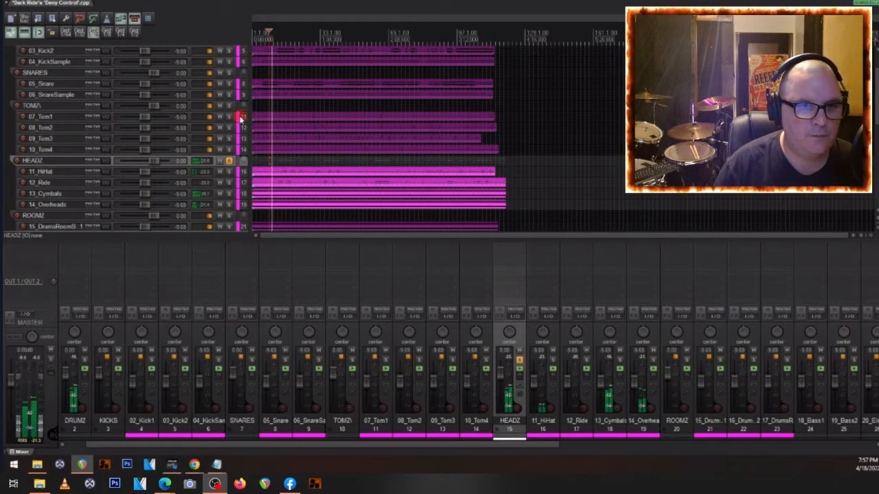
- Add the TOMZ and SNARES folders to the solo and listen to them with HEADZ around the tom hits
{"action": "left_click", "coordinate": [229, 105]}
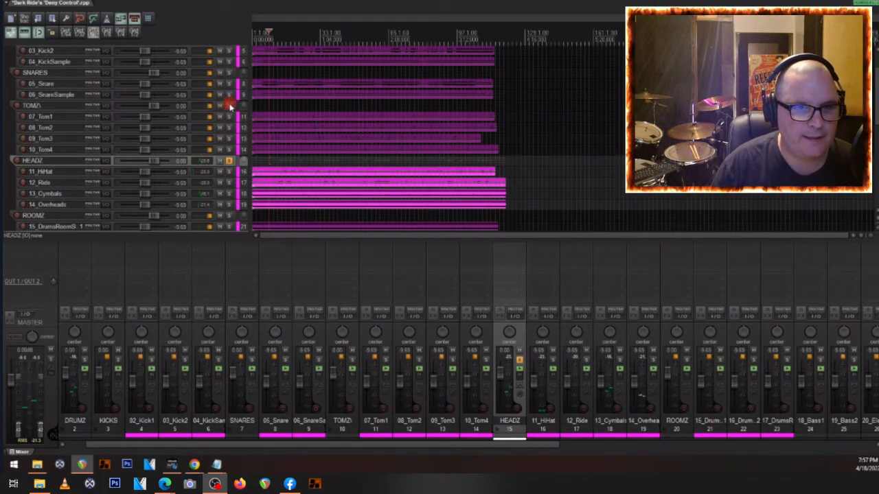
{"action": "left_click", "coordinate": [310, 131]}
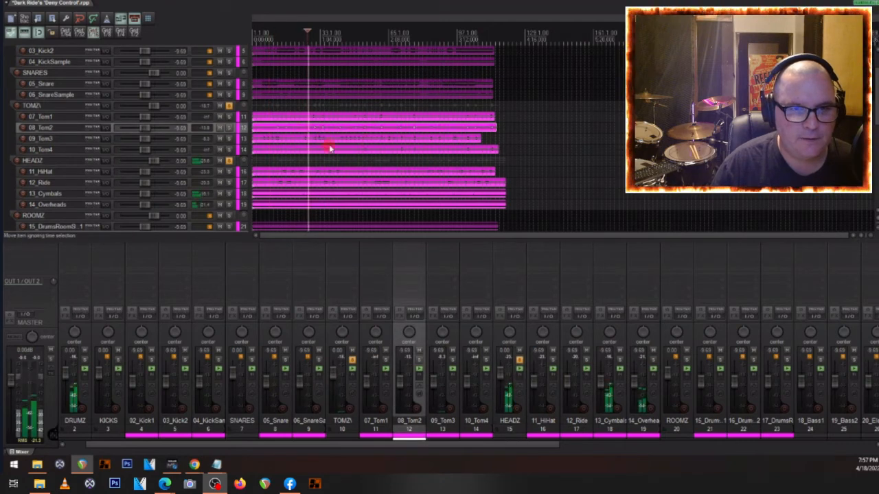
{"action": "left_click", "coordinate": [341, 138]}
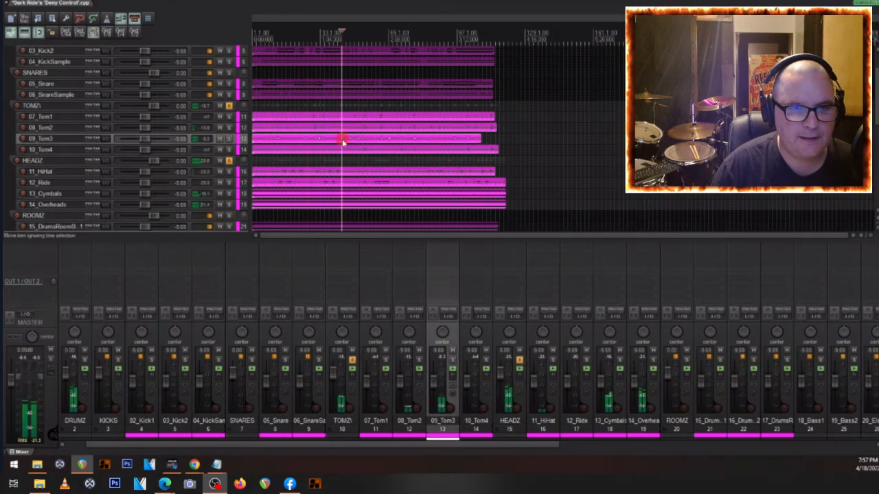
{"action": "left_click", "coordinate": [228, 73]}
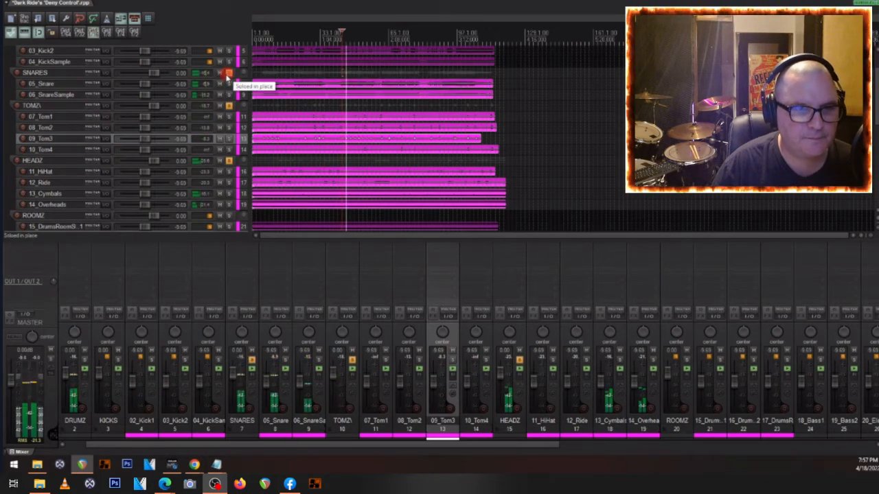
{"action": "scroll", "coordinate": [229, 78], "scroll_direction": "up", "scroll_amount": 2}
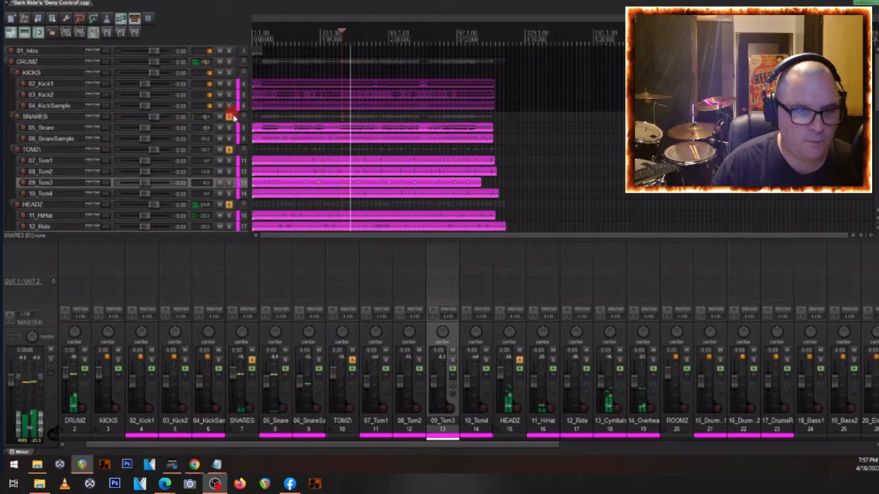
- Unsolo all tracks, solo the DRUMZ folder, and start playback of the full drum mix
{"action": "right_click", "coordinate": [230, 119]}
{"action": "left_click", "coordinate": [255, 149]}
{"action": "left_click", "coordinate": [232, 63]}
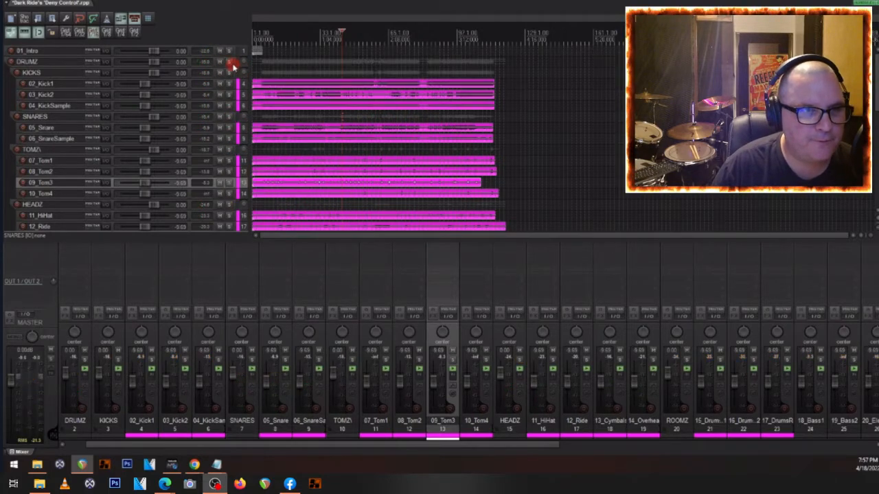
{"action": "key", "text": "space"}
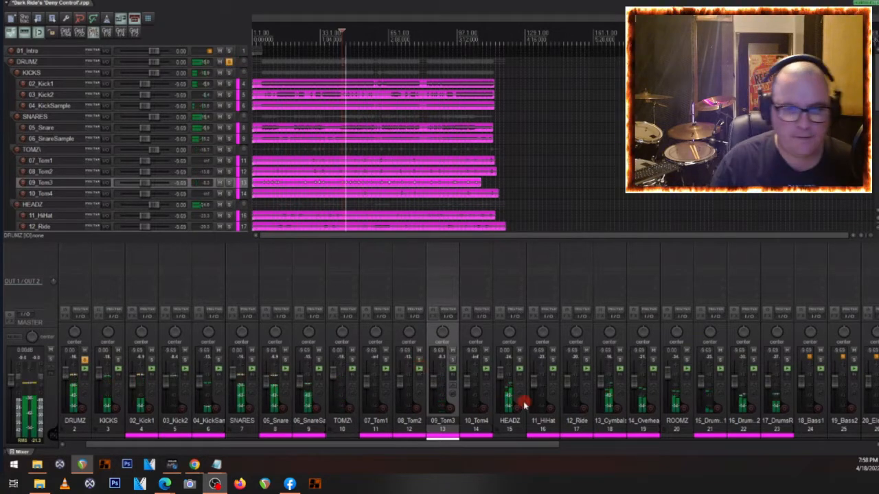
- Lower the HEADZ folder to -3.87 dB and the ROOMZ folder to -7.51 dB while the drums play
{"action": "left_click_drag", "start_coordinate": [499, 375], "coordinate": [499, 380]}
{"action": "mouse_move", "coordinate": [667, 383]}
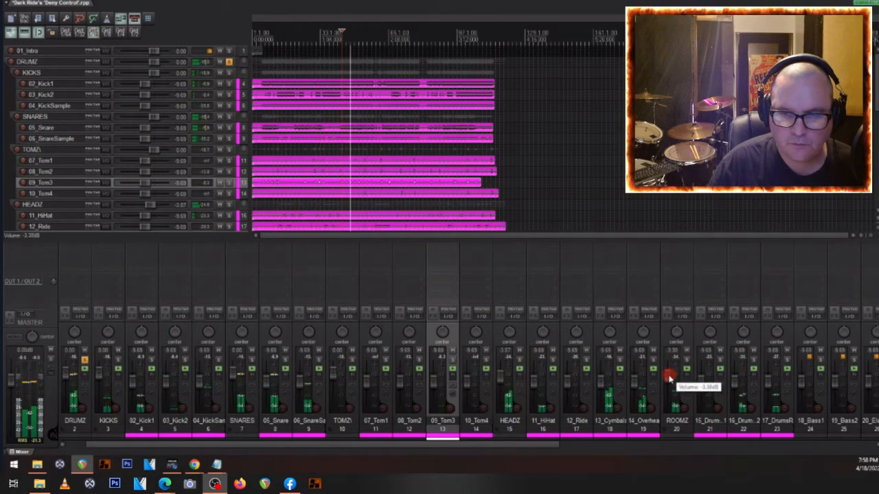
{"action": "left_click_drag", "start_coordinate": [667, 383], "coordinate": [667, 384]}
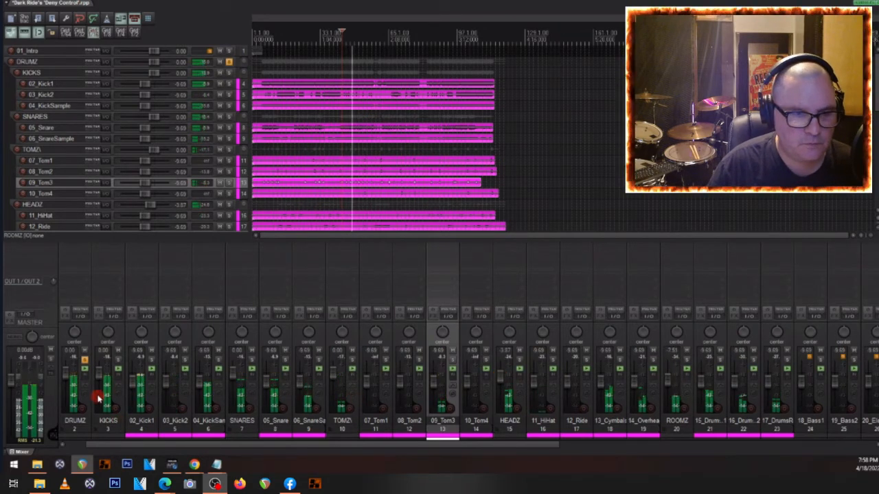
- Balance the drum faders with 02_Kick1 at -10.3 dB, 03_Kick2 at -5.43 dB and 05_Snare at -6.46 dB, and stop playback
{"action": "left_click_drag", "start_coordinate": [136, 379], "coordinate": [135, 381]}
{"action": "left_click_drag", "start_coordinate": [269, 374], "coordinate": [269, 379]}
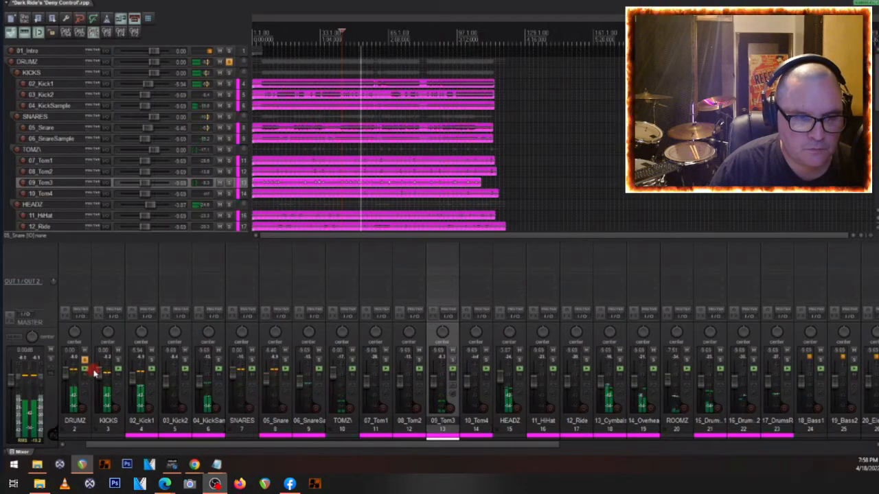
{"action": "left_click_drag", "start_coordinate": [131, 374], "coordinate": [164, 377]}
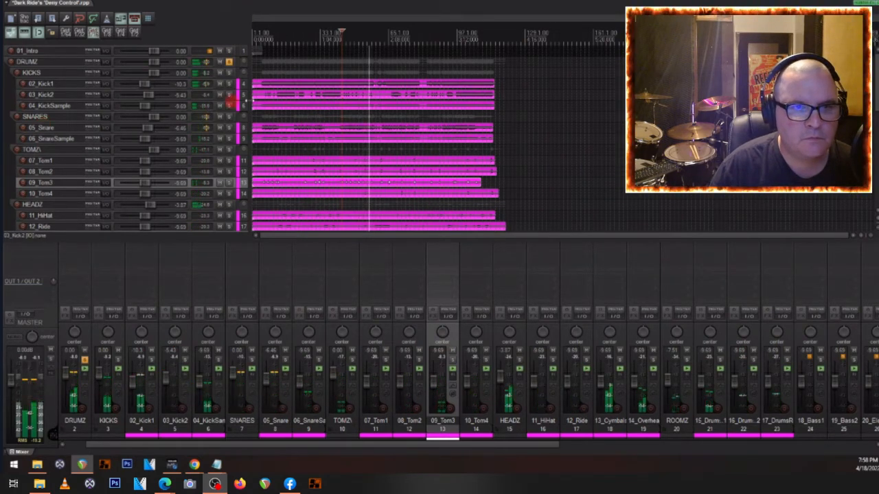
{"action": "key", "text": "space"}
- Examine the alternating kick hits on 02_Kick1 and 03_Kick2 around measure 37 and play that passage
{"action": "scroll", "coordinate": [337, 96], "scroll_direction": "up", "scroll_amount": 3}
{"action": "scroll", "coordinate": [331, 99], "scroll_direction": "up", "scroll_amount": 8}
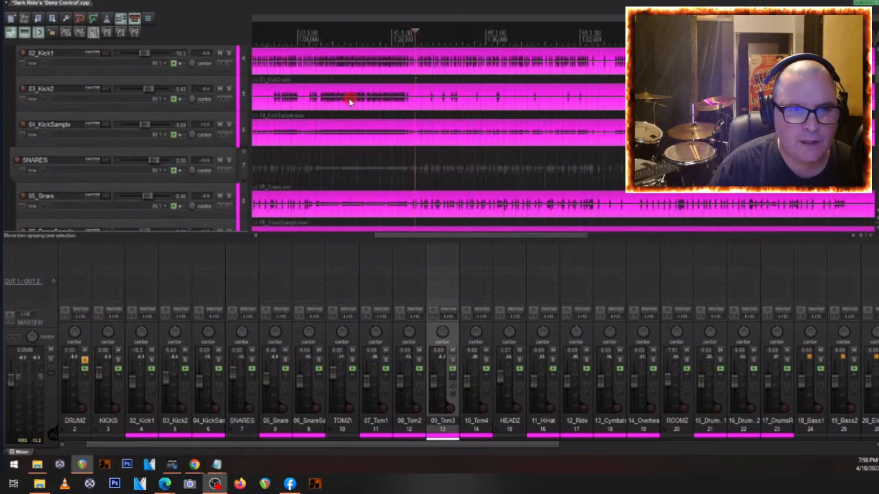
{"action": "scroll", "coordinate": [350, 97], "scroll_direction": "up", "scroll_amount": 3}
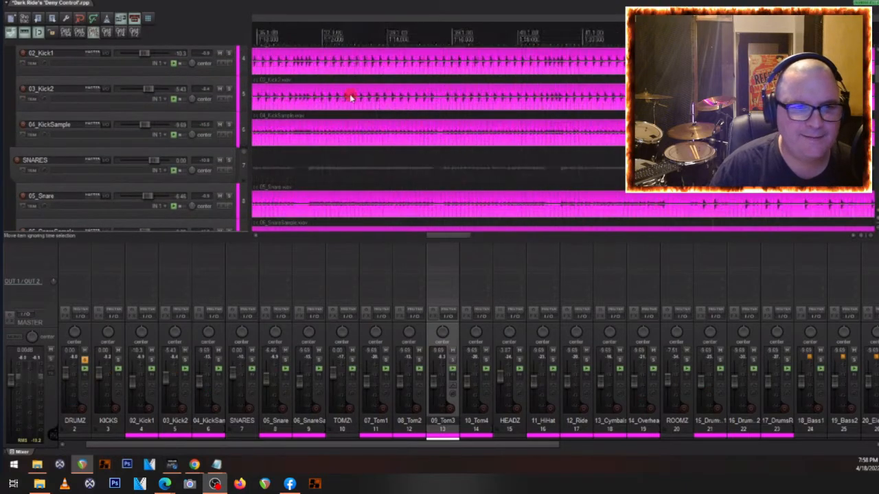
{"action": "left_click", "coordinate": [315, 103]}
{"action": "scroll", "coordinate": [319, 98], "scroll_direction": "up", "scroll_amount": 3}
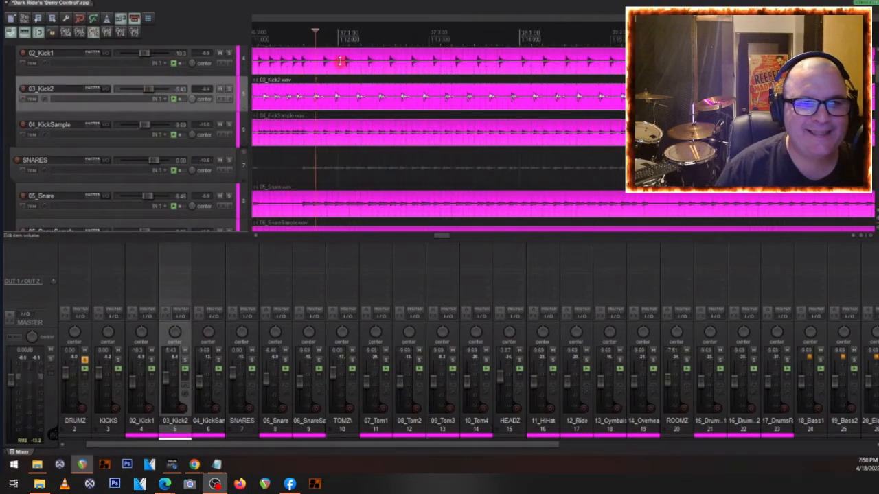
{"action": "key", "text": "space"}
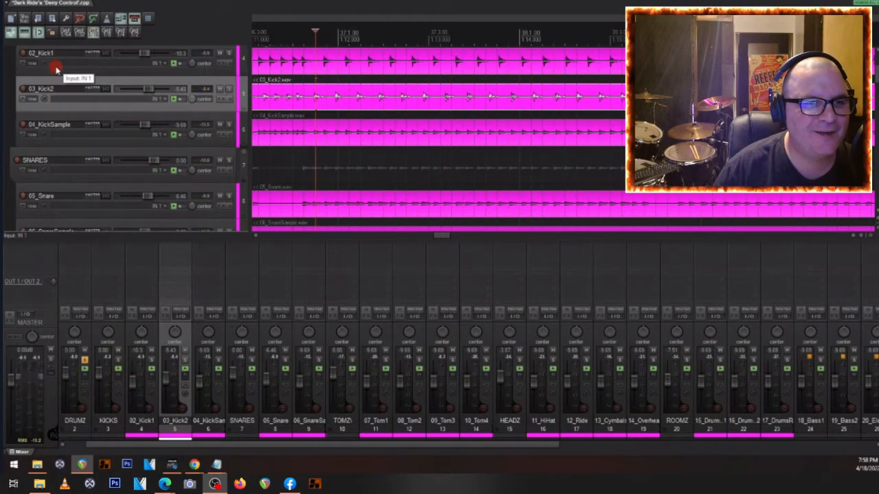
{"action": "scroll", "coordinate": [59, 71], "scroll_direction": "up", "scroll_amount": 1}
{"action": "left_click", "coordinate": [59, 83]}
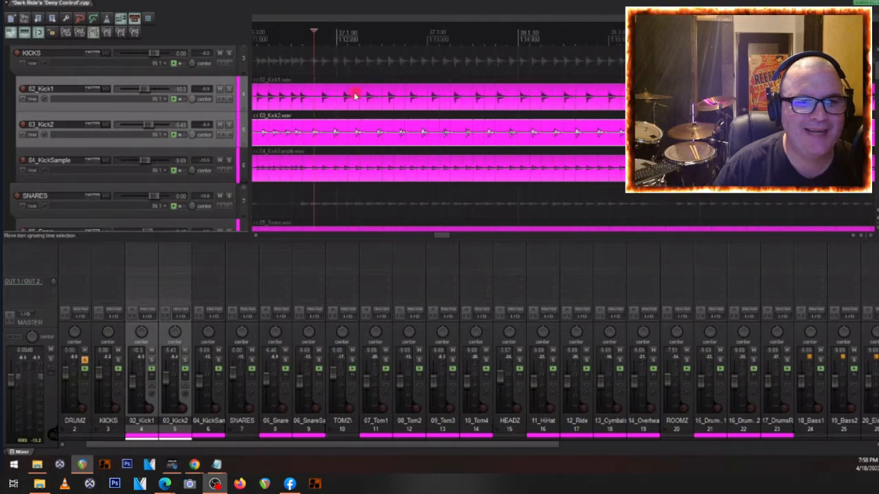
{"action": "key", "text": "space"}
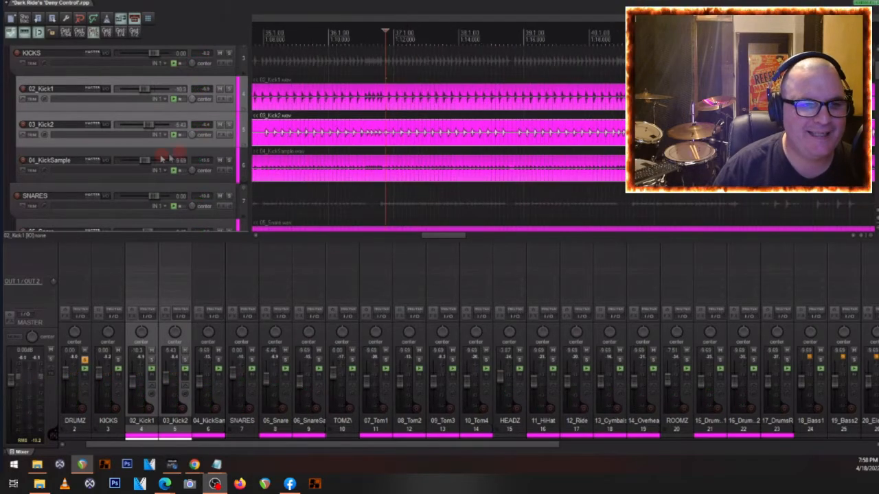
- Unsolo all tracks from the 18_Bass1 track below the drum folders
{"action": "scroll", "coordinate": [159, 157], "scroll_direction": "down", "scroll_amount": 1}
{"action": "scroll", "coordinate": [166, 141], "scroll_direction": "down", "scroll_amount": 7}
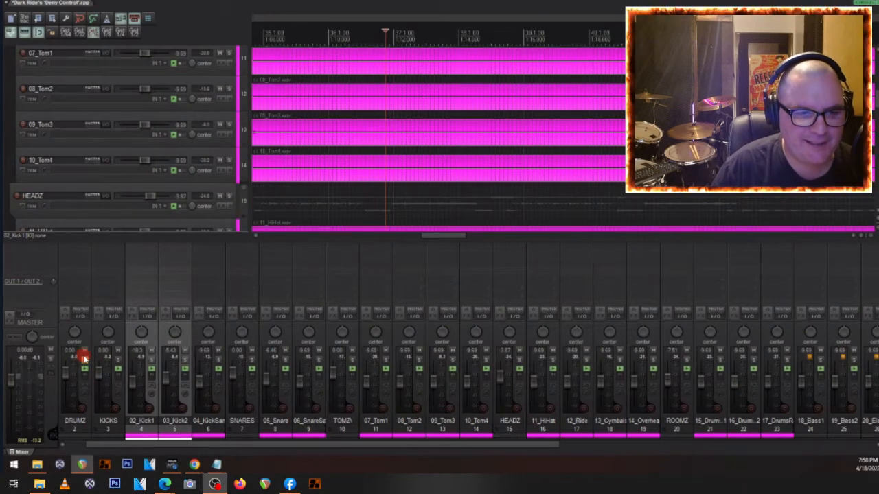
{"action": "left_click", "coordinate": [84, 359]}
{"action": "scroll", "coordinate": [412, 340], "scroll_direction": "down", "scroll_amount": 10}
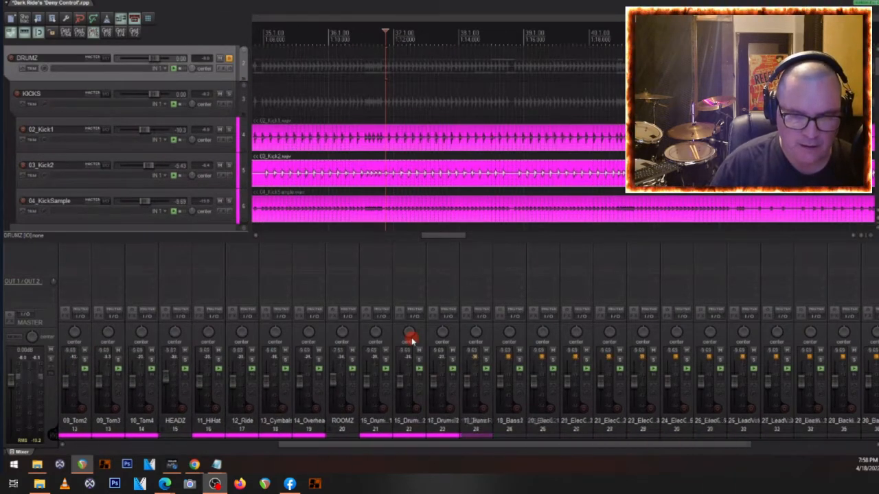
{"action": "scroll", "coordinate": [410, 338], "scroll_direction": "down", "scroll_amount": 2}
{"action": "scroll", "coordinate": [114, 165], "scroll_direction": "down", "scroll_amount": 7}
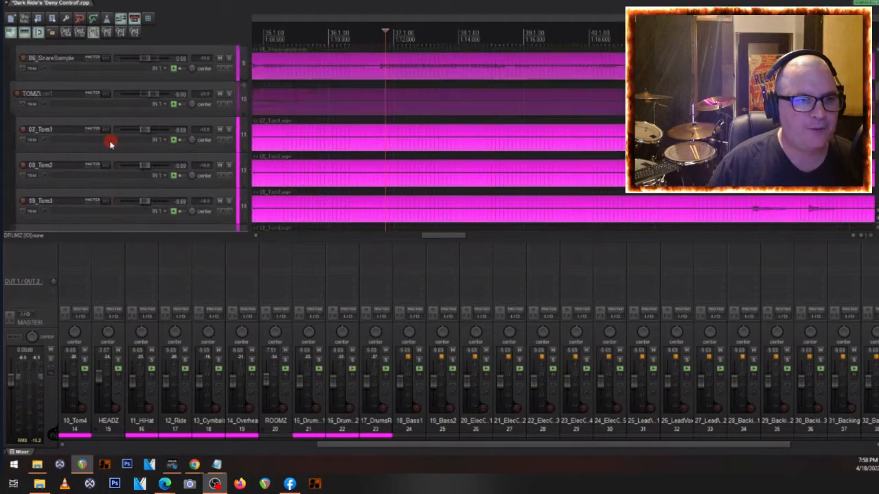
{"action": "scroll", "coordinate": [108, 141], "scroll_direction": "down", "scroll_amount": 4}
{"action": "scroll", "coordinate": [100, 144], "scroll_direction": "down", "scroll_amount": 5}
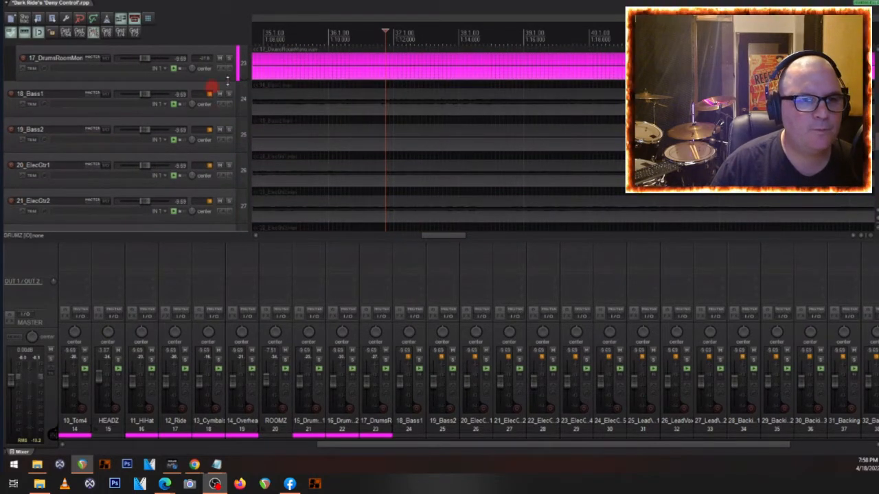
{"action": "right_click", "coordinate": [228, 97]}
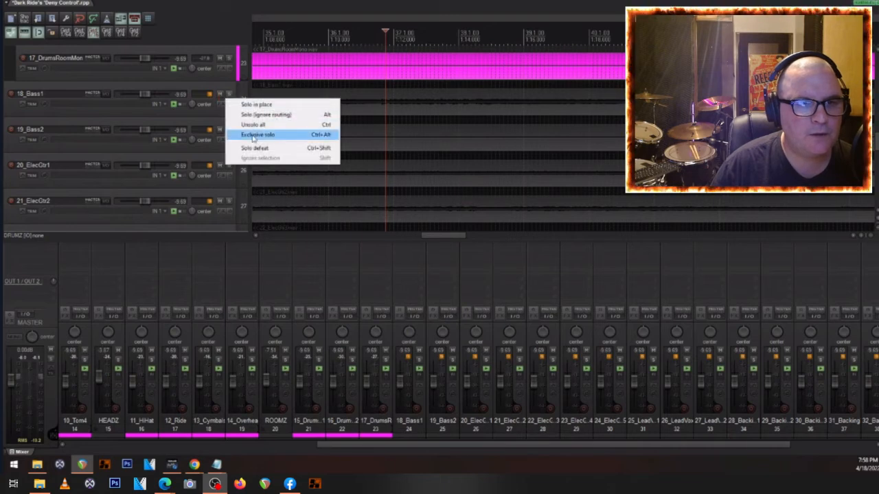
{"action": "left_click", "coordinate": [253, 126]}
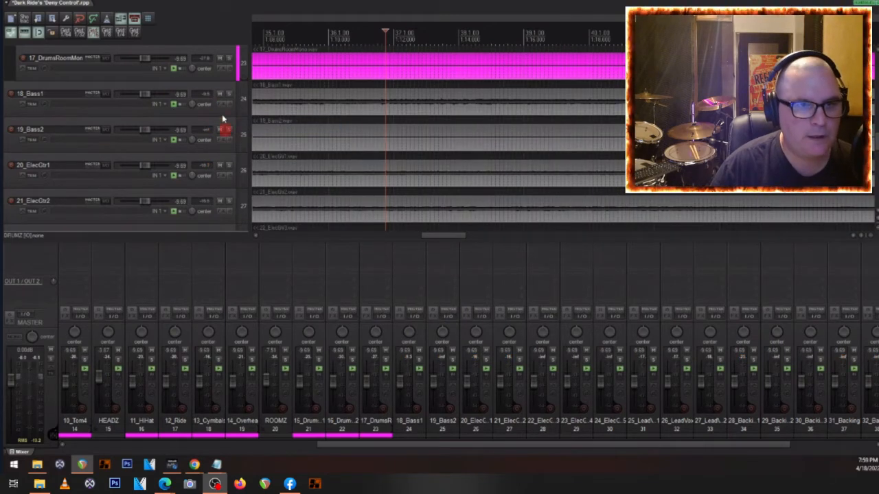
- Solo 18_Bass1 and play it from around measure 35, stopping playback when done
{"action": "left_click", "coordinate": [228, 96]}
{"action": "left_click", "coordinate": [296, 106]}
{"action": "key", "text": "space"}
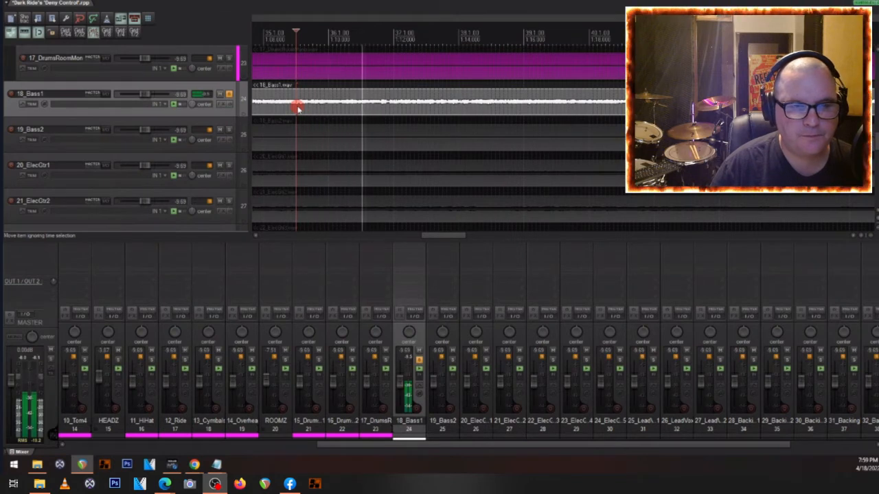
{"action": "key", "text": "space"}
- Unsolo 18_Bass1 and play the same passage with the full mix
{"action": "left_click", "coordinate": [229, 94]}
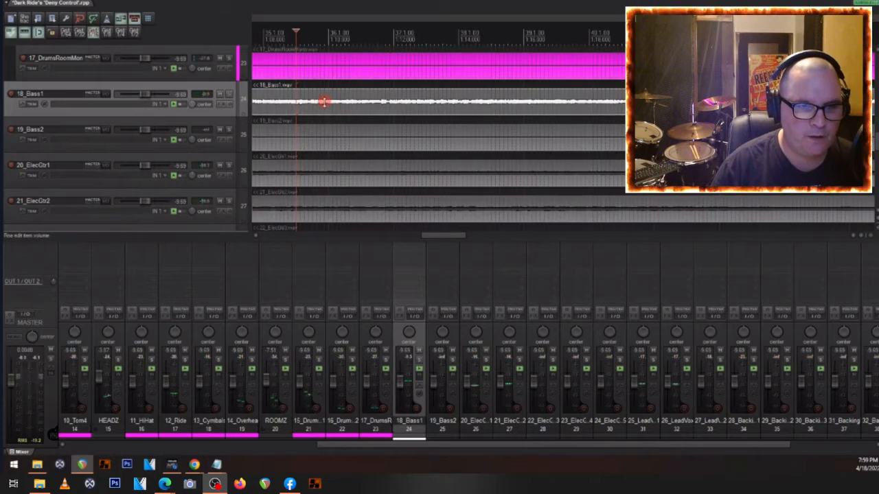
{"action": "key", "text": "space"}
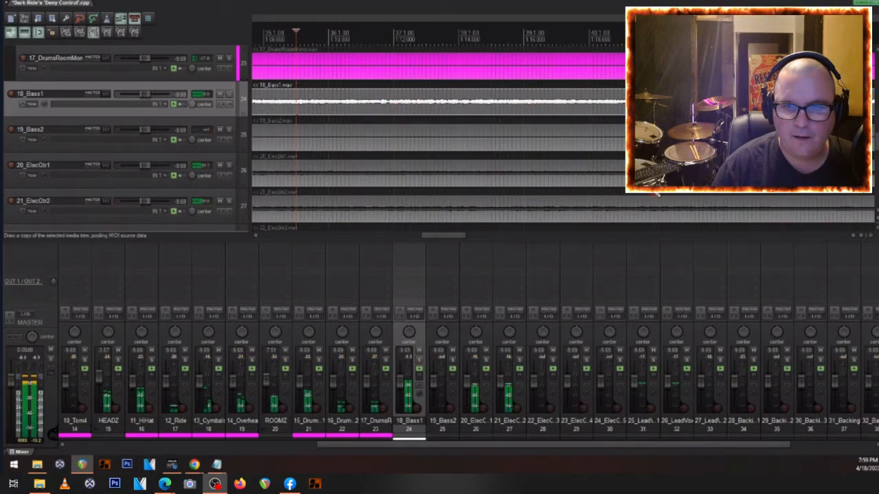
{"action": "left_click", "coordinate": [642, 211]}
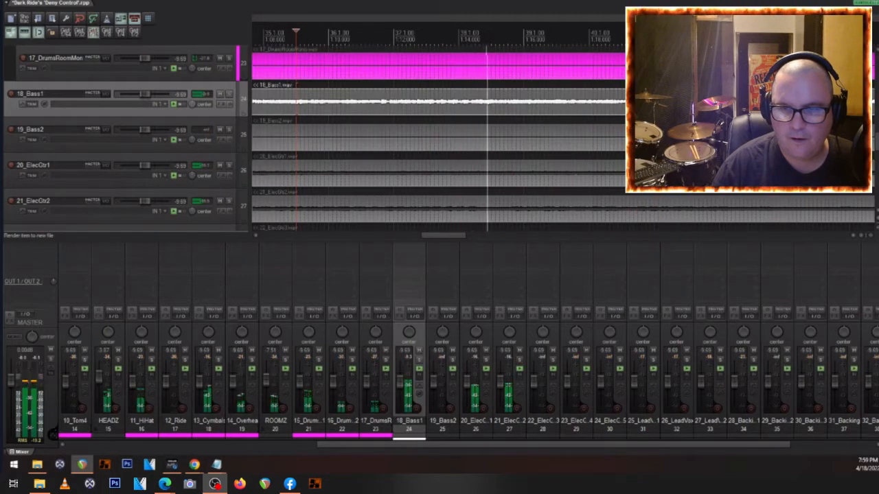
{"action": "left_click", "coordinate": [651, 173]}
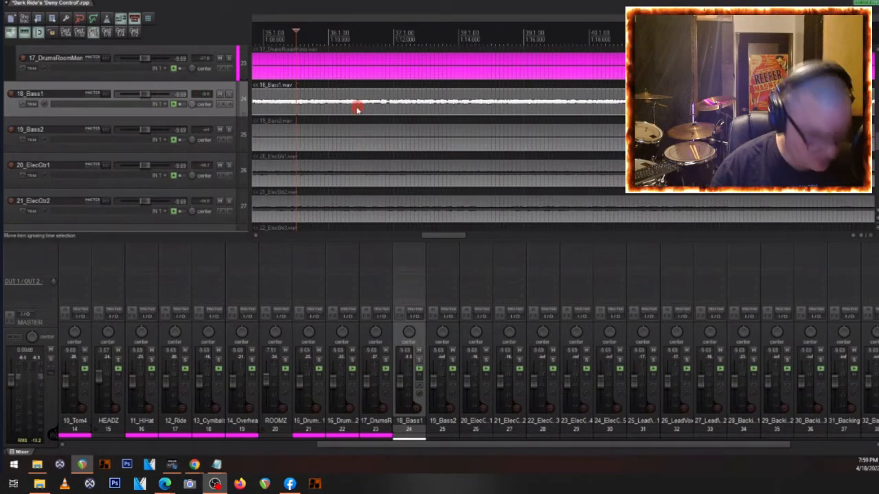
- Replay the passage while switching the 18_Bass1 solo on and off, and stop playback
{"action": "key", "text": "space"}
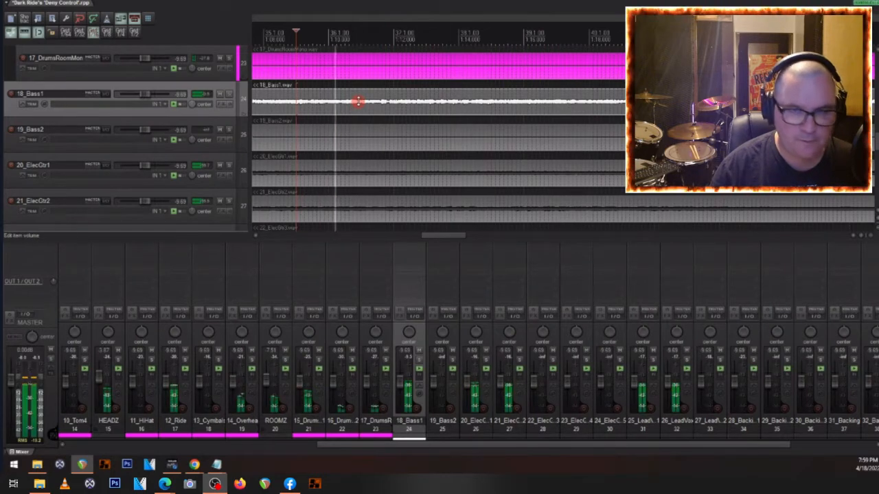
{"action": "key", "text": "s"}
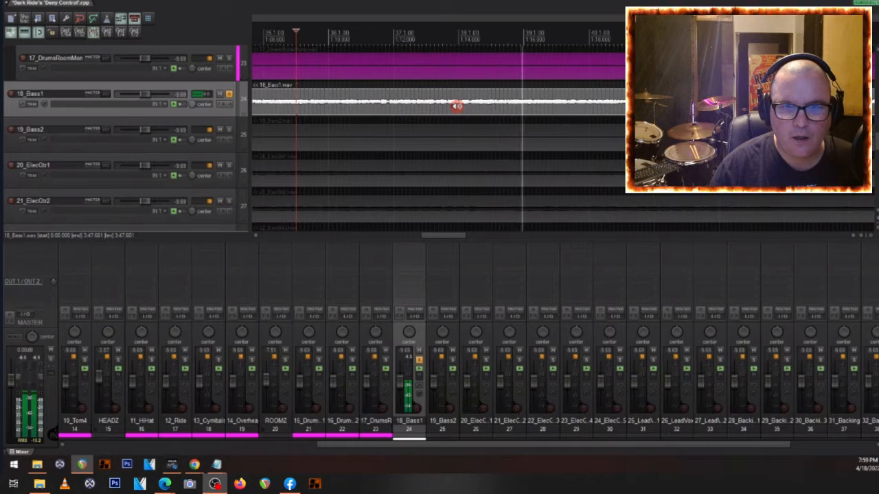
{"action": "key", "text": "s"}
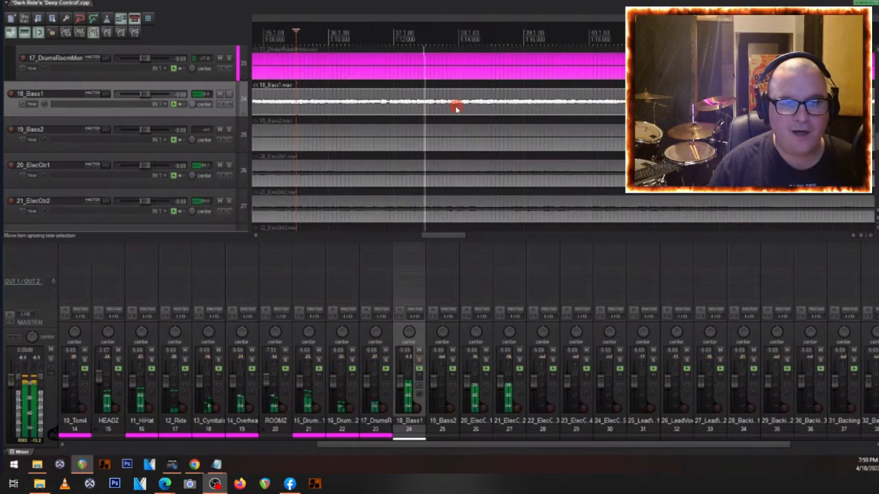
{"action": "key", "text": "space"}
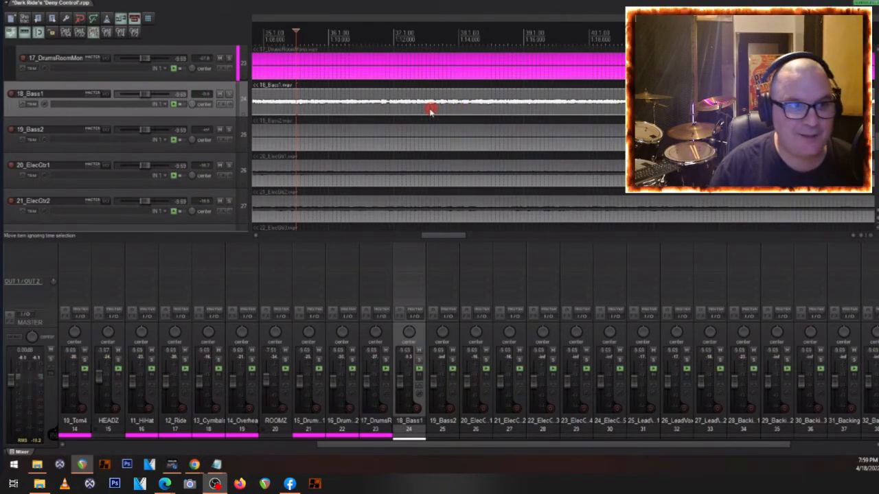
- Group 18_Bass1 and 19_Bass2 into a new parent folder named LO-BUSS
{"action": "left_click", "coordinate": [43, 127]}
{"action": "scroll", "coordinate": [410, 114], "scroll_direction": "down", "scroll_amount": 4}
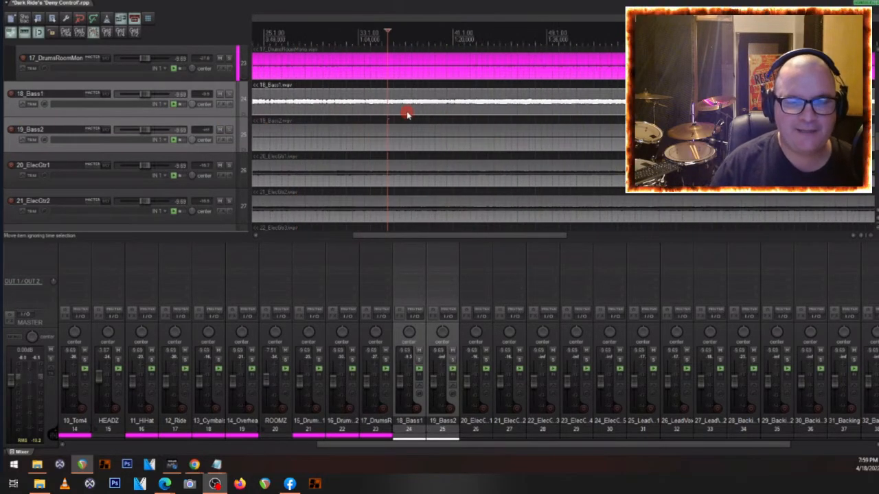
{"action": "scroll", "coordinate": [406, 114], "scroll_direction": "down", "scroll_amount": 3}
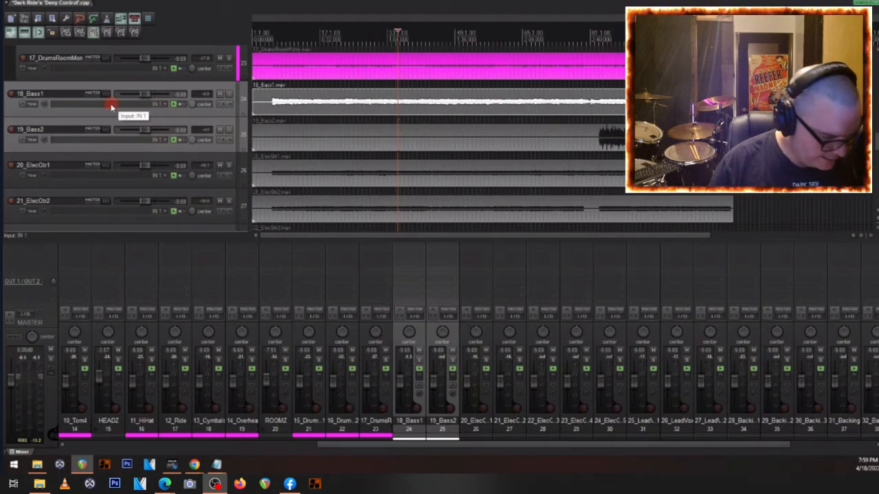
{"action": "key", "text": "f"}
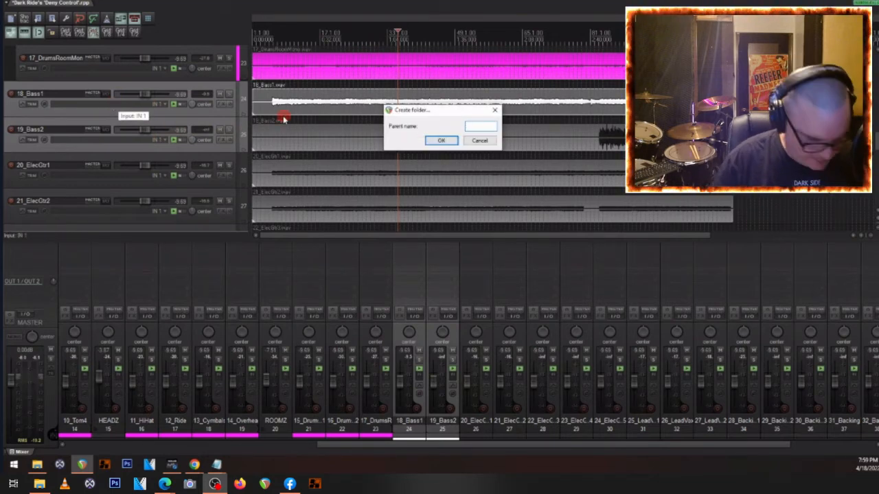
{"action": "type", "text": "LO-BUSS"}
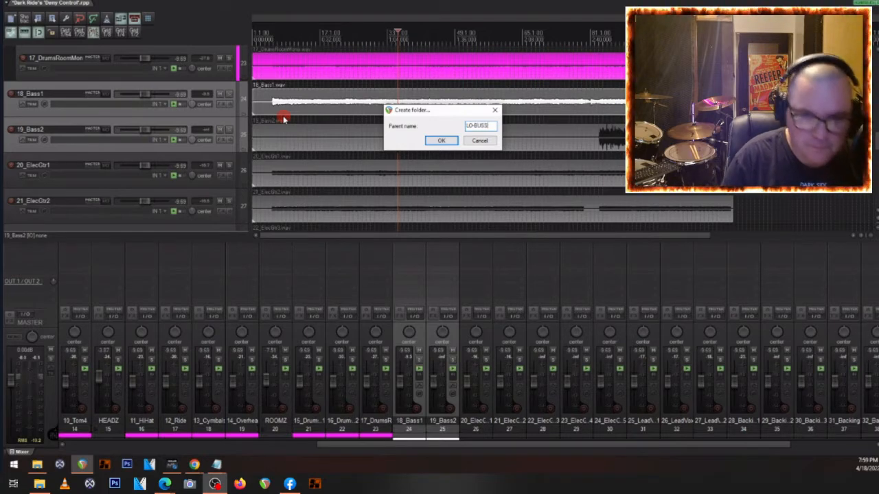
{"action": "key", "text": "Return"}
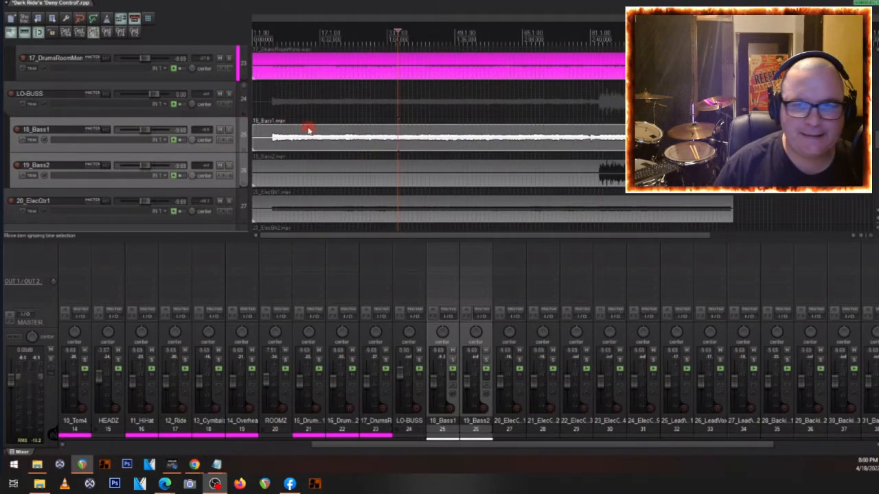
- Place the edit cursor where the audio begins in the 19_Bass2 item, around measure 83
{"action": "left_click", "coordinate": [590, 173]}
{"action": "scroll", "coordinate": [611, 183], "scroll_direction": "up", "scroll_amount": 5}
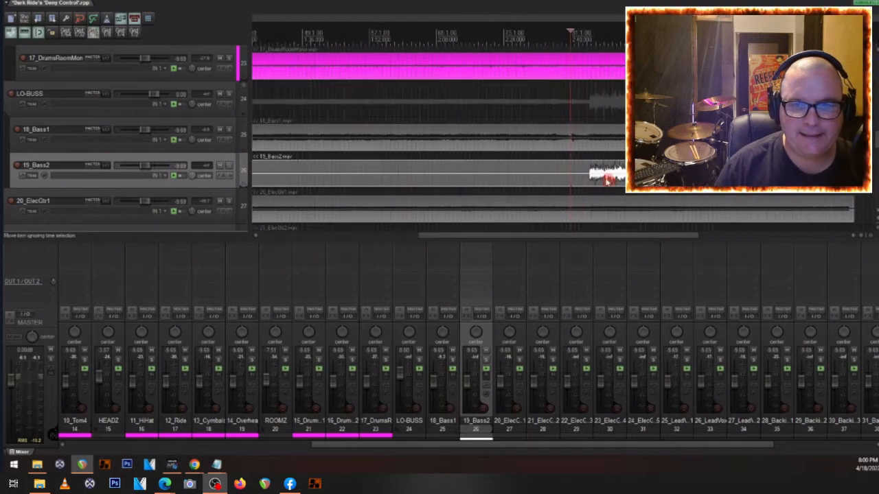
{"action": "scroll", "coordinate": [599, 180], "scroll_direction": "up", "scroll_amount": 1}
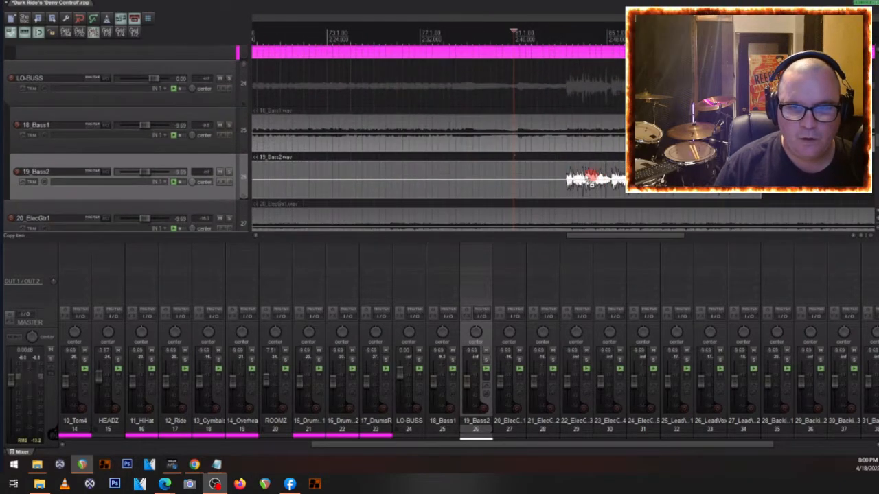
{"action": "left_click", "coordinate": [567, 189]}
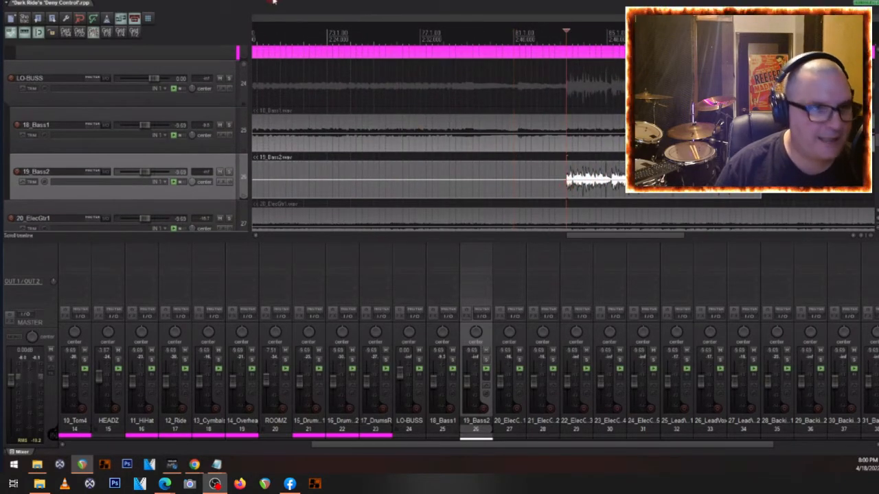
- Review the item volume handle options in the Media appearance preferences, choosing "Handle: +0dB is center of item"
{"action": "left_click", "coordinate": [120, 2]}
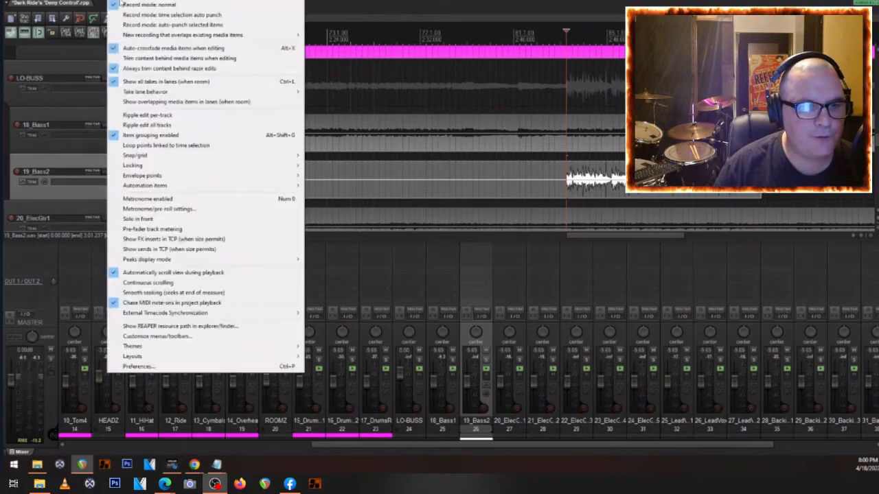
{"action": "left_click", "coordinate": [144, 366]}
{"action": "left_click", "coordinate": [312, 160]}
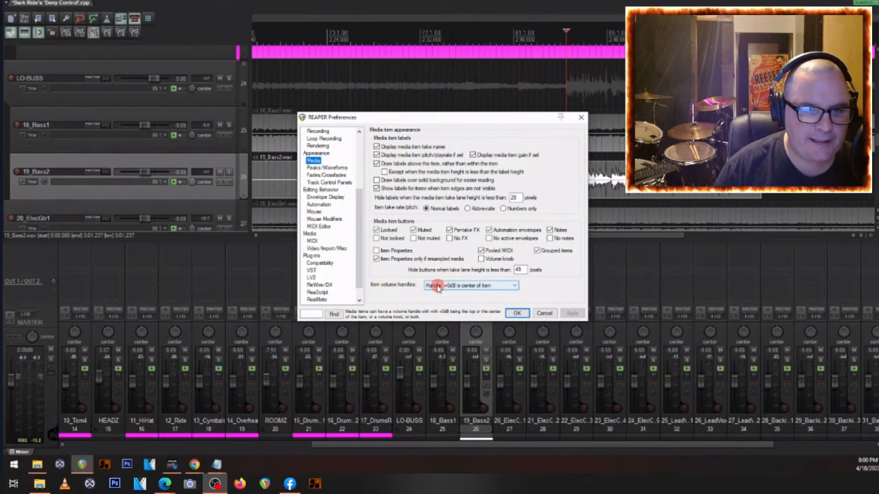
{"action": "left_click", "coordinate": [511, 287]}
{"action": "left_click", "coordinate": [459, 289]}
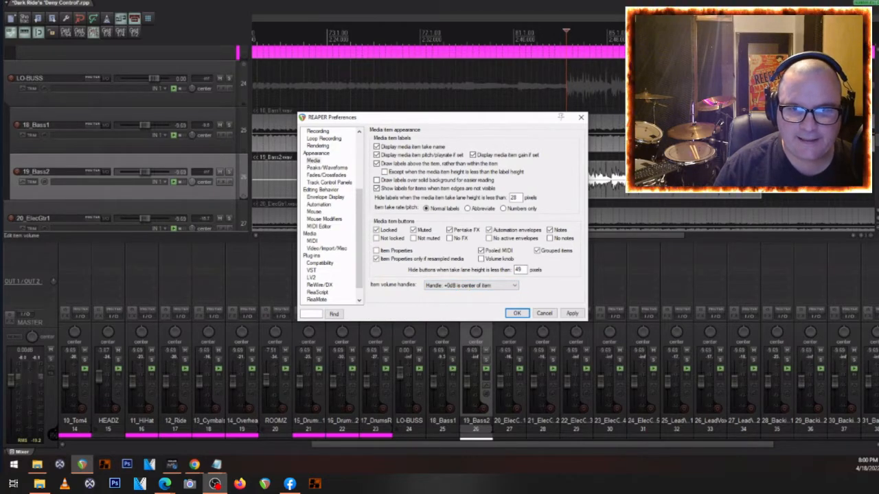
- Lower the 19_Bass2 item's volume to -6.34 dB with its item volume handle
{"action": "left_click", "coordinate": [652, 180]}
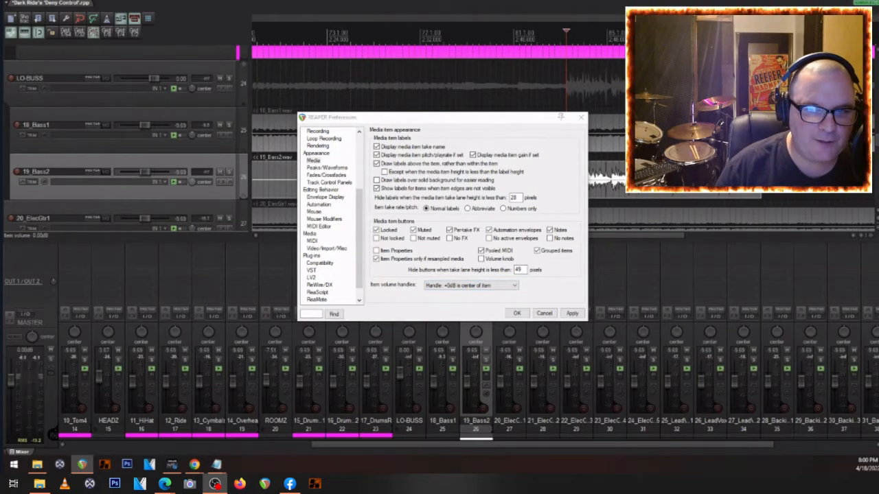
{"action": "left_click_drag", "start_coordinate": [652, 180], "coordinate": [652, 185]}
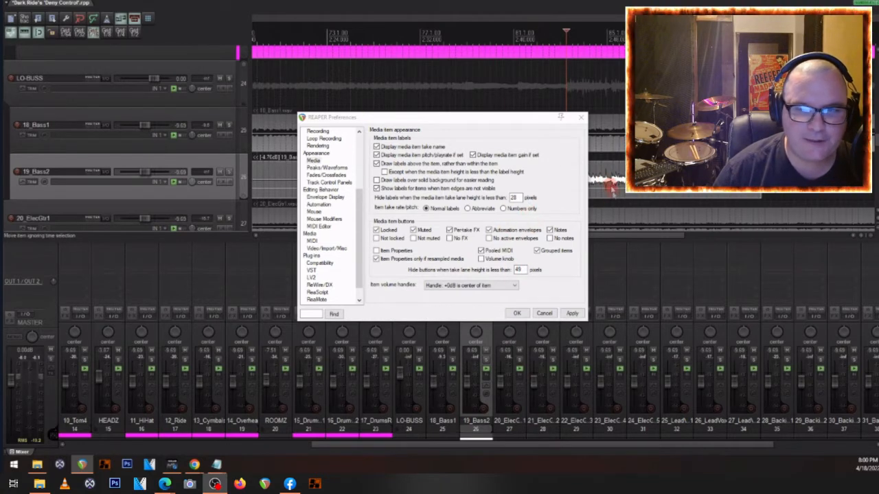
{"action": "left_click_drag", "start_coordinate": [611, 189], "coordinate": [613, 190]}
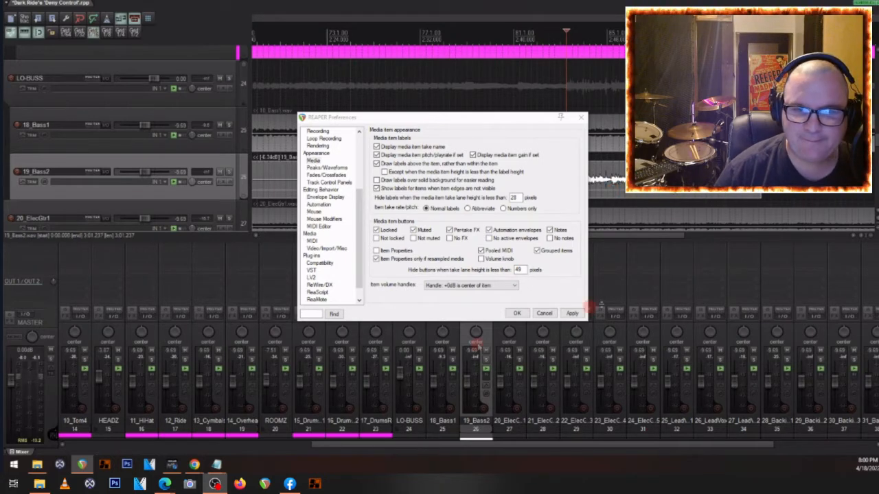
- Play the 19_Bass2 entry in the full mix, stop playback, and cancel the preferences
{"action": "key", "text": "space"}
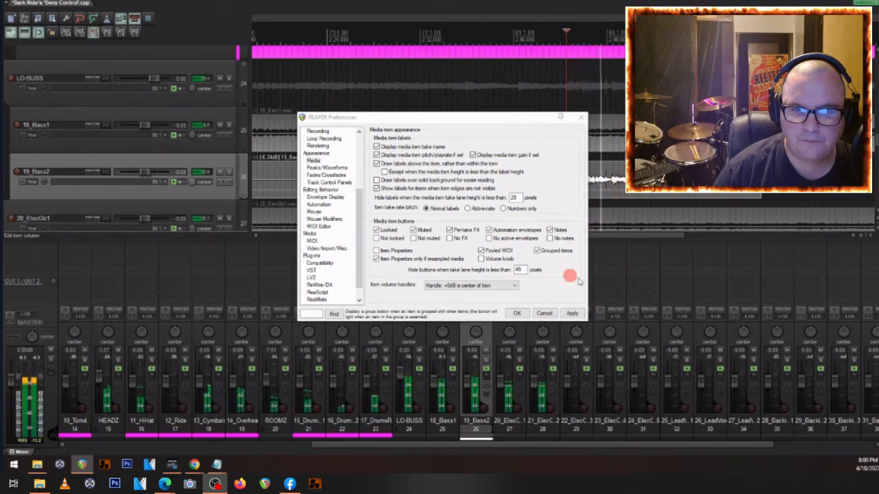
{"action": "key", "text": "space"}
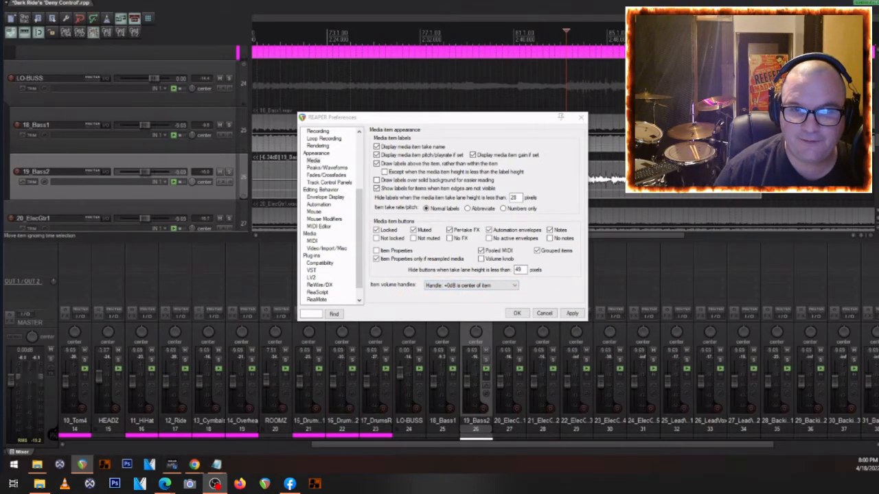
{"action": "scroll", "coordinate": [471, 75], "scroll_direction": "up", "scroll_amount": 1}
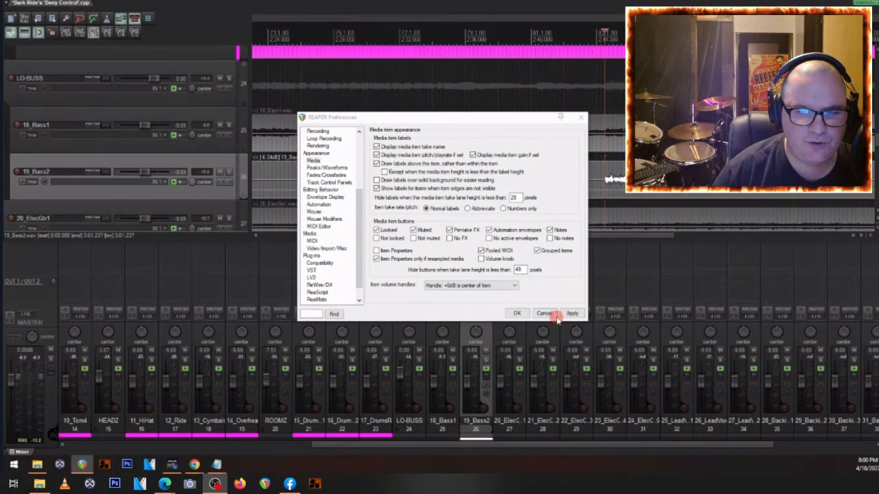
{"action": "left_click", "coordinate": [543, 313]}
{"action": "scroll", "coordinate": [135, 171], "scroll_direction": "down", "scroll_amount": 2}
{"action": "scroll", "coordinate": [134, 165], "scroll_direction": "up", "scroll_amount": 2}
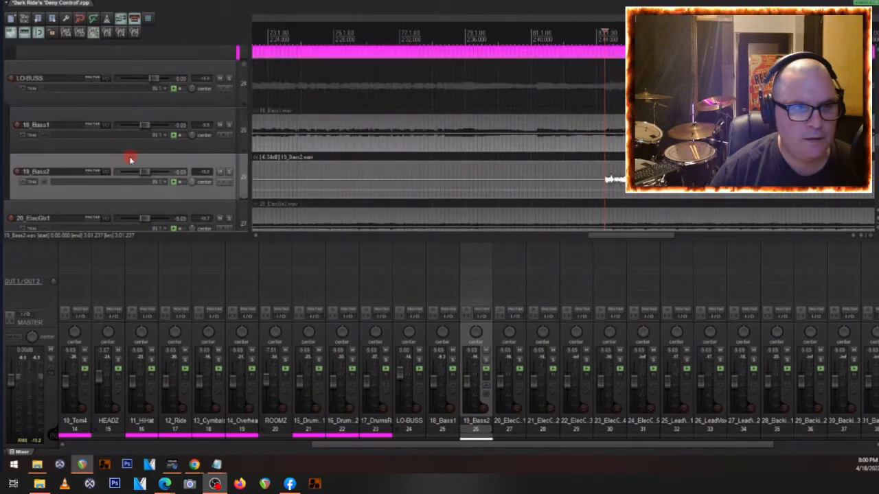
- Color the 18_Bass1 and 19_Bass2 tracks yellow (red 255, green 255, blue 0)
{"action": "left_click", "coordinate": [79, 122]}
{"action": "key", "text": "shift+c"}
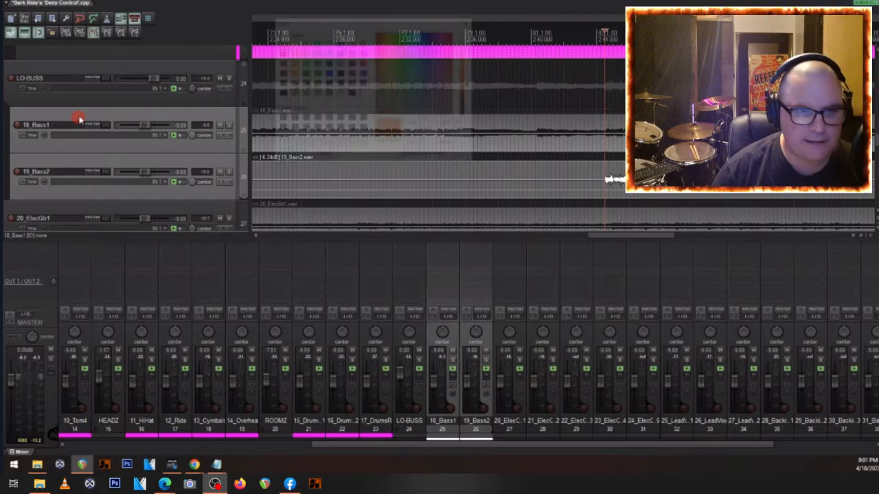
{"action": "left_click", "coordinate": [292, 54]}
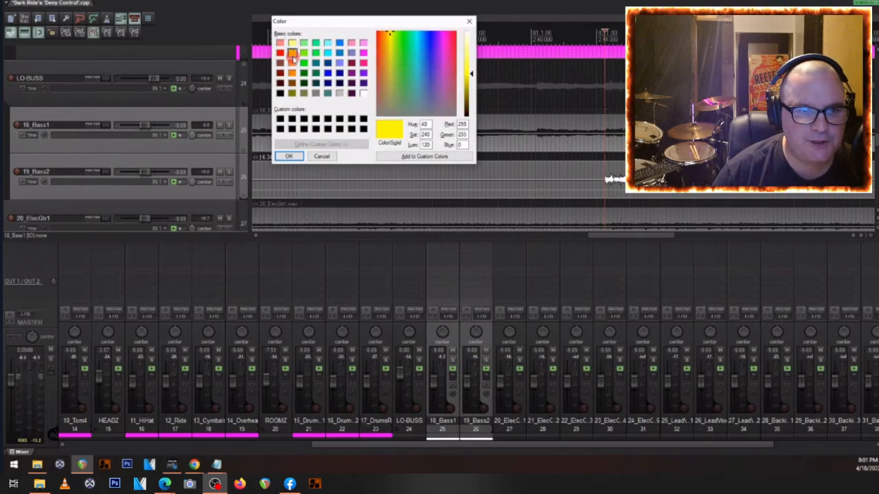
{"action": "left_click", "coordinate": [288, 156]}
- Group the 20_ElecGtr1 and 21_ElecGtr2 tracks into a new parent folder named G-BUSS
{"action": "scroll", "coordinate": [408, 197], "scroll_direction": "down", "scroll_amount": 1}
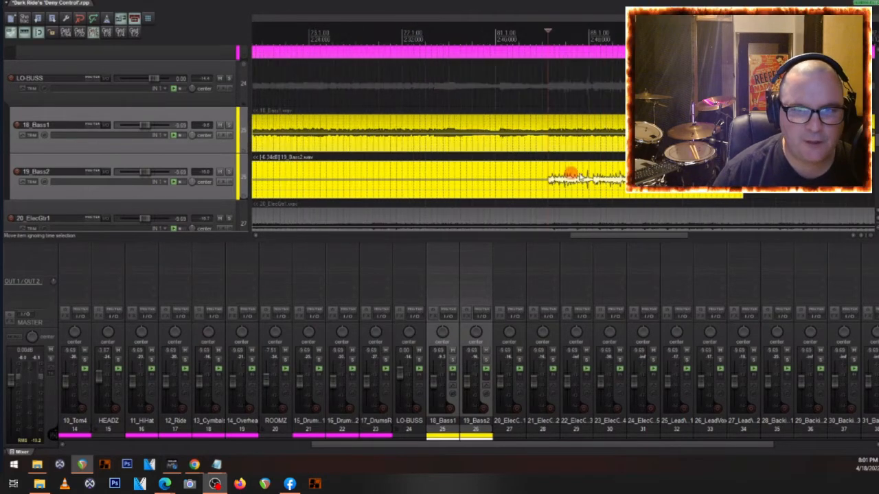
{"action": "scroll", "coordinate": [574, 174], "scroll_direction": "down", "scroll_amount": 2}
{"action": "scroll", "coordinate": [338, 158], "scroll_direction": "down", "scroll_amount": 2}
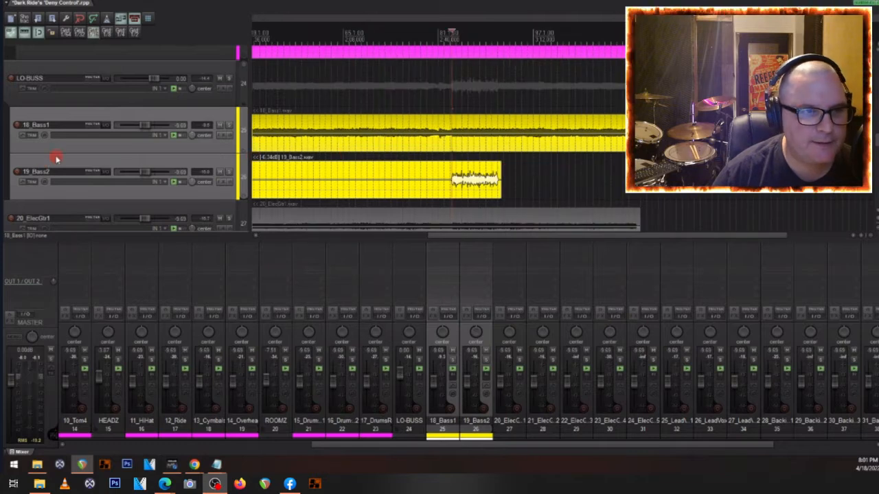
{"action": "scroll", "coordinate": [56, 159], "scroll_direction": "down", "scroll_amount": 3}
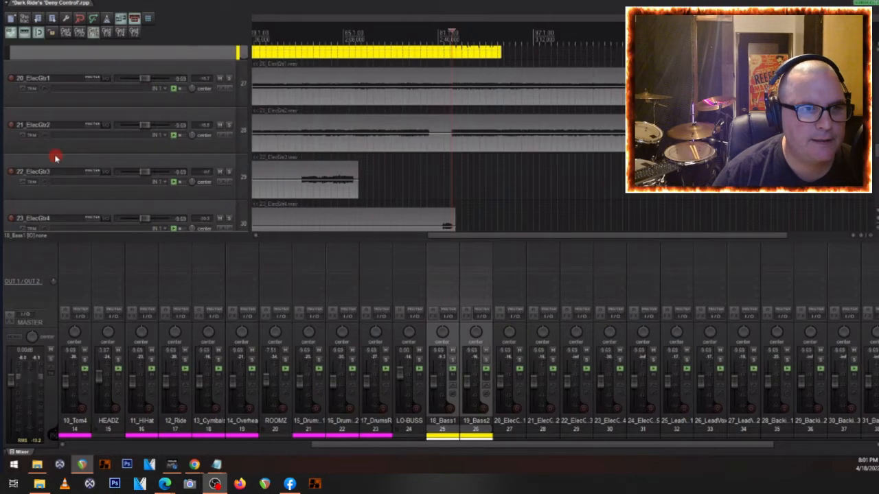
{"action": "left_click", "coordinate": [88, 79]}
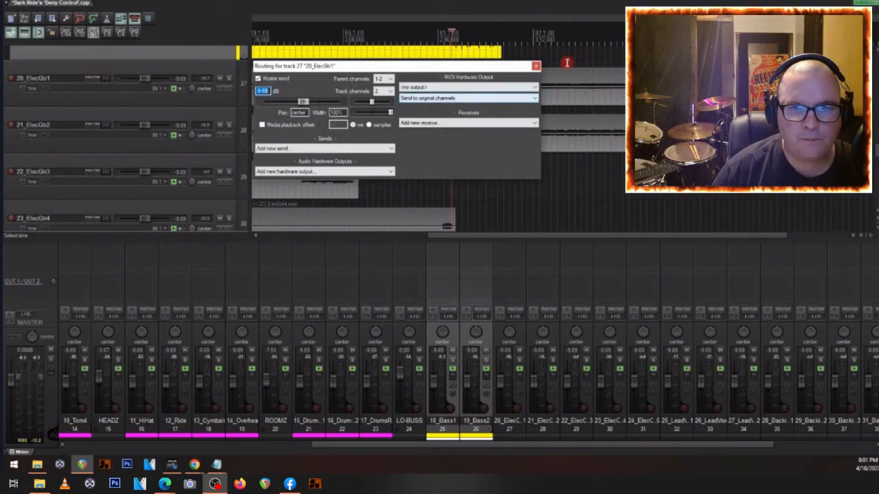
{"action": "left_click", "coordinate": [535, 66]}
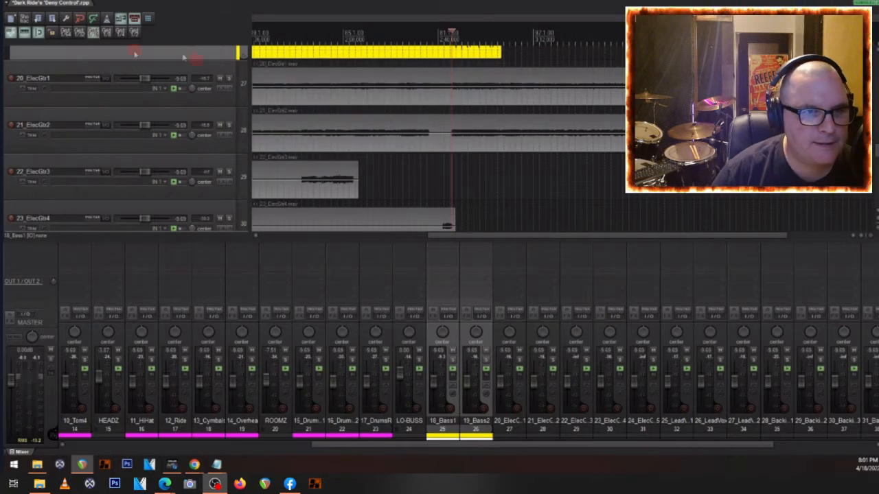
{"action": "left_click", "coordinate": [113, 74]}
{"action": "left_click", "coordinate": [88, 124], "text": "shift"}
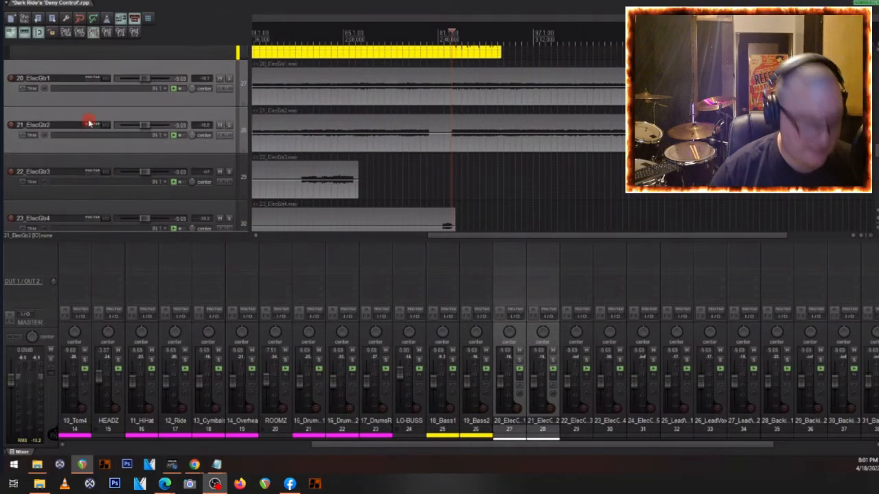
{"action": "key", "text": "ctrl+f"}
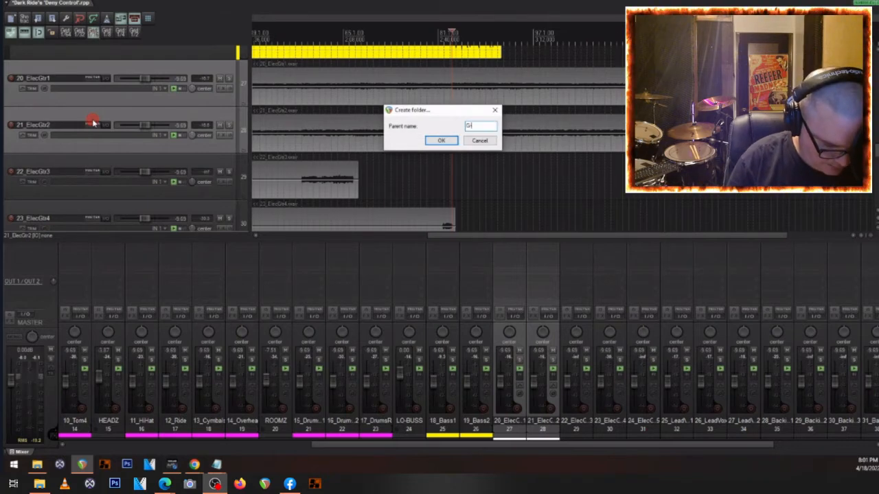
{"action": "type", "text": "G-BUSS"}
{"action": "key", "text": "Return"}
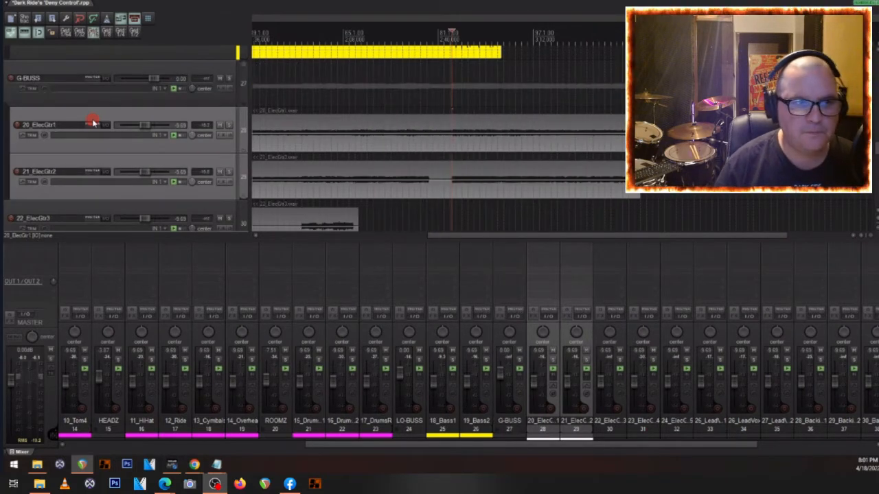
- Color the two guitar tracks inside the G-BUSS folder red (red 255, green 0, blue 0)
{"action": "key", "text": "shift+c"}
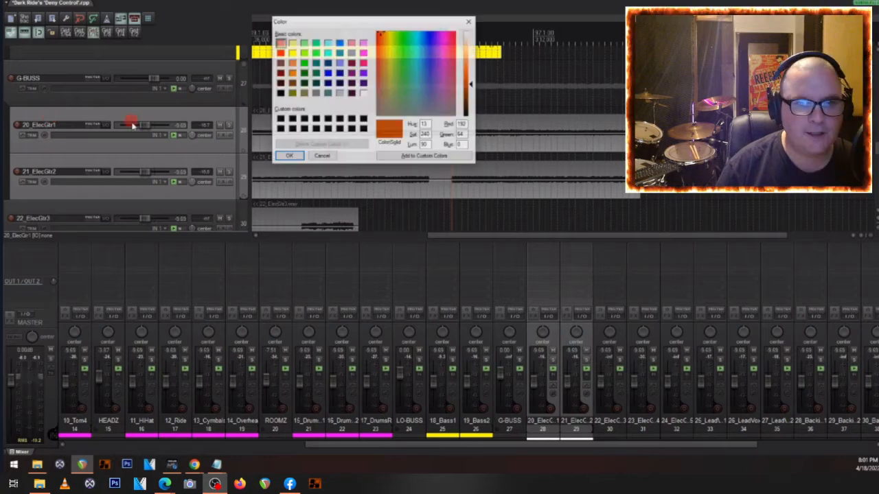
{"action": "left_click", "coordinate": [280, 54]}
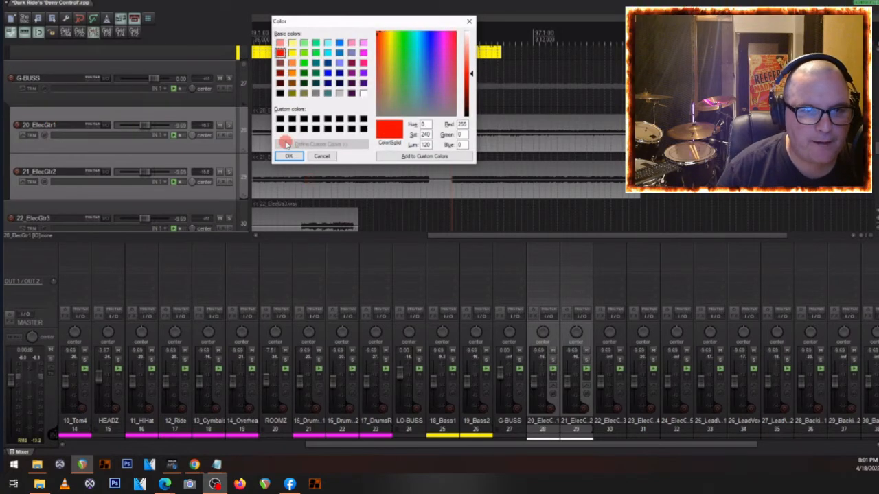
{"action": "left_click", "coordinate": [289, 155]}
- Group 22_ElecGtr3, 23_ElecGtr4 and 24_ElecGtr5 into a folder named LEAD BUSS and color the three tracks light red (255, 128, 128)
{"action": "scroll", "coordinate": [173, 130], "scroll_direction": "down", "scroll_amount": 2}
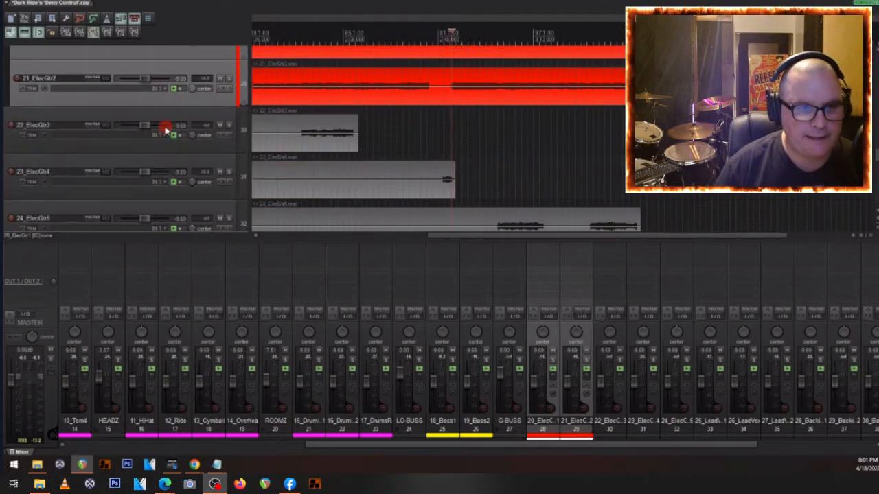
{"action": "scroll", "coordinate": [167, 132], "scroll_direction": "down", "scroll_amount": 1}
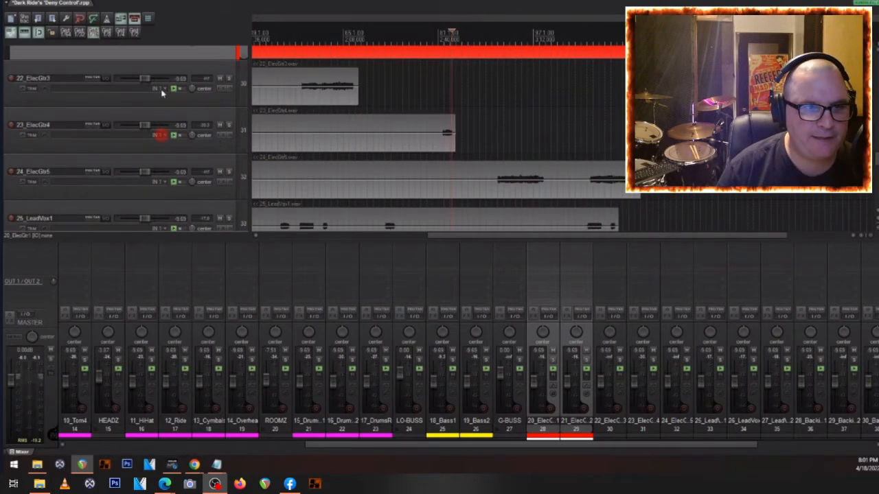
{"action": "left_click", "coordinate": [122, 99]}
{"action": "left_click", "coordinate": [126, 118], "text": "shift"}
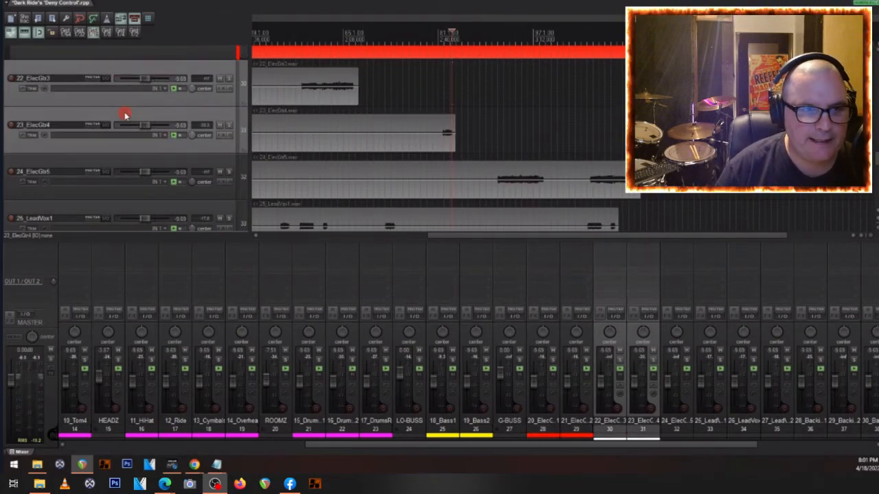
{"action": "left_click", "coordinate": [131, 158], "text": "shift"}
{"action": "key", "text": "ctrl+f"}
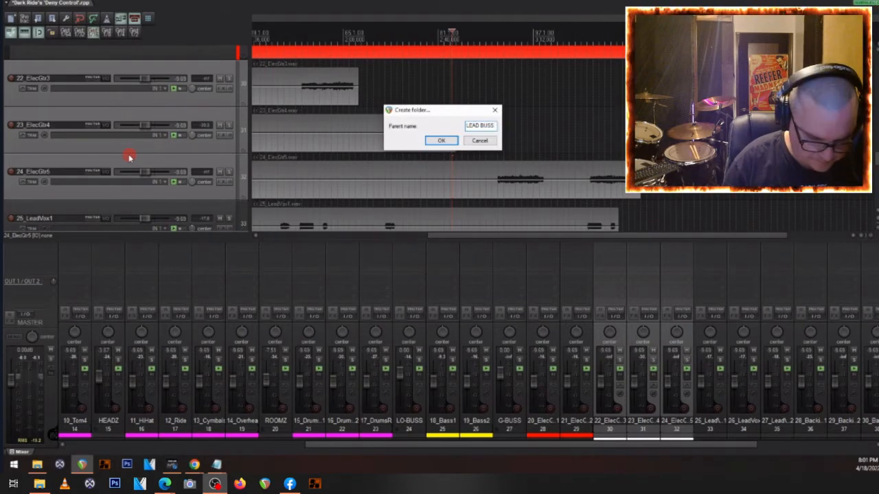
{"action": "key", "text": "Return"}
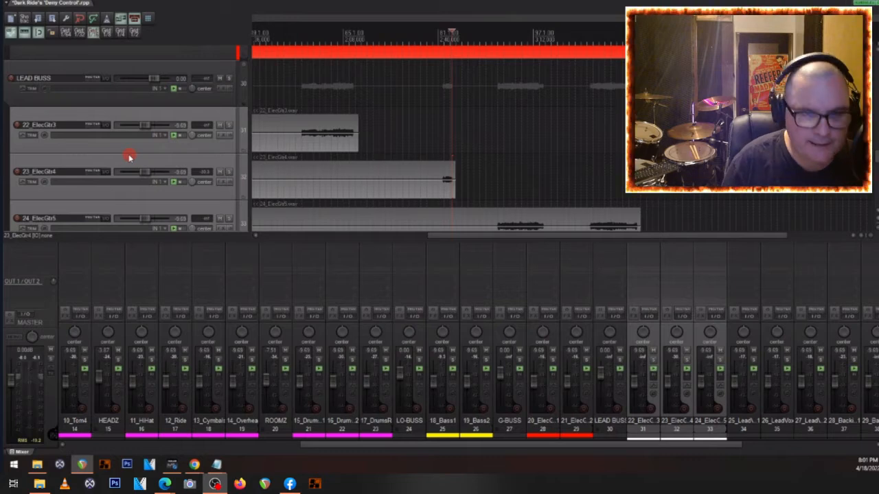
{"action": "left_click", "coordinate": [280, 43]}
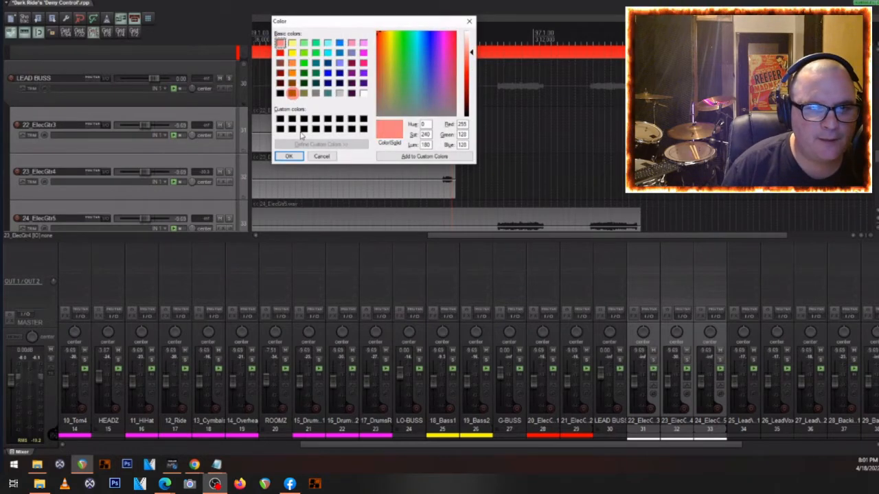
{"action": "left_click", "coordinate": [289, 155]}
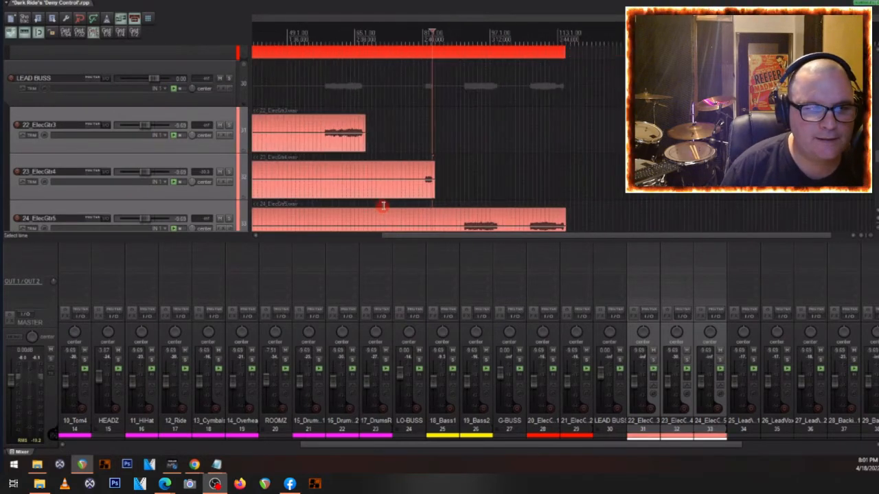
- Group 25_LeadVox1, 26_LeadVox1DT and 27_LeadVox2 into a new parent folder named V-BUSS
{"action": "scroll", "coordinate": [383, 205], "scroll_direction": "down", "scroll_amount": 2}
{"action": "scroll", "coordinate": [65, 109], "scroll_direction": "down", "scroll_amount": 5}
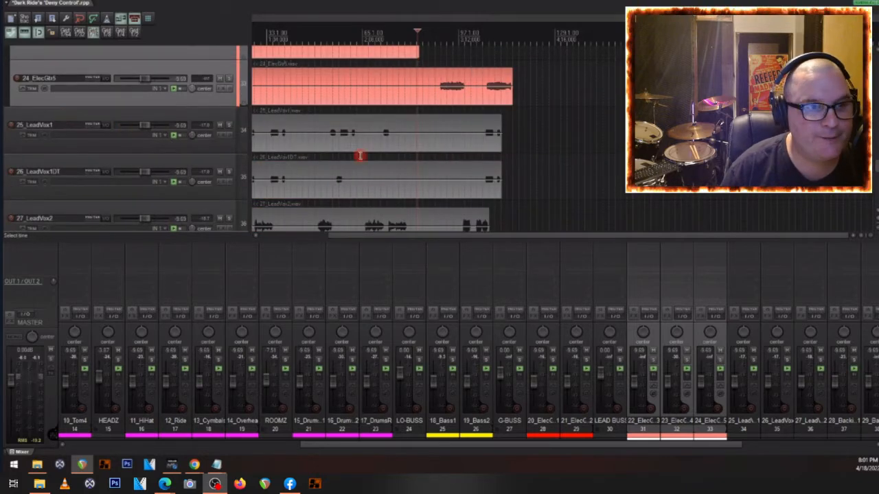
{"action": "scroll", "coordinate": [334, 145], "scroll_direction": "down", "scroll_amount": 1}
{"action": "scroll", "coordinate": [57, 100], "scroll_direction": "down", "scroll_amount": 2}
{"action": "scroll", "coordinate": [65, 84], "scroll_direction": "up", "scroll_amount": 2}
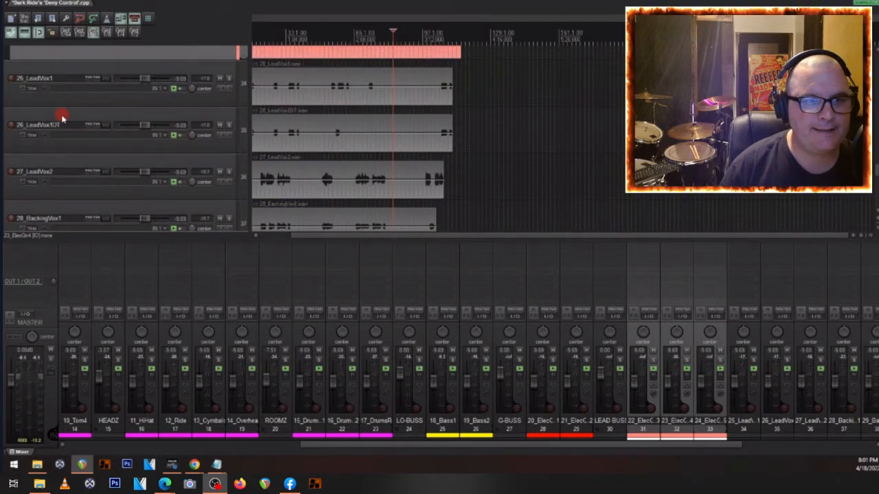
{"action": "left_click", "coordinate": [57, 114]}
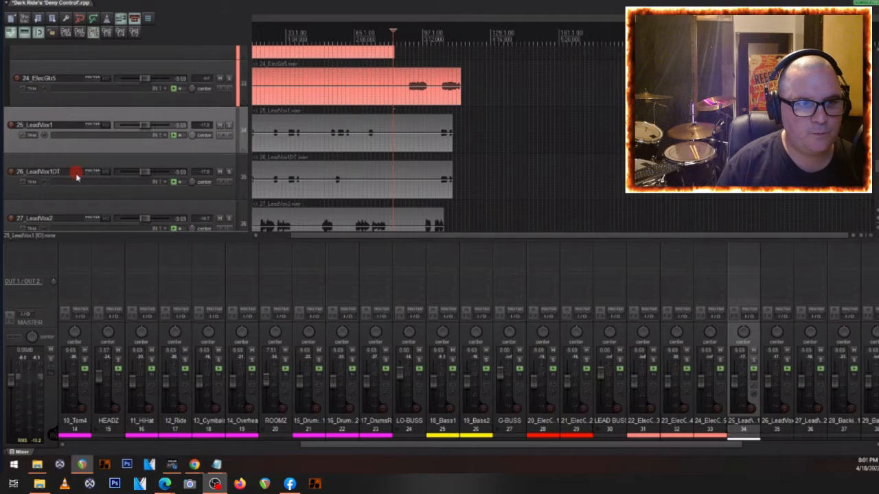
{"action": "left_click", "coordinate": [63, 165], "text": "shift"}
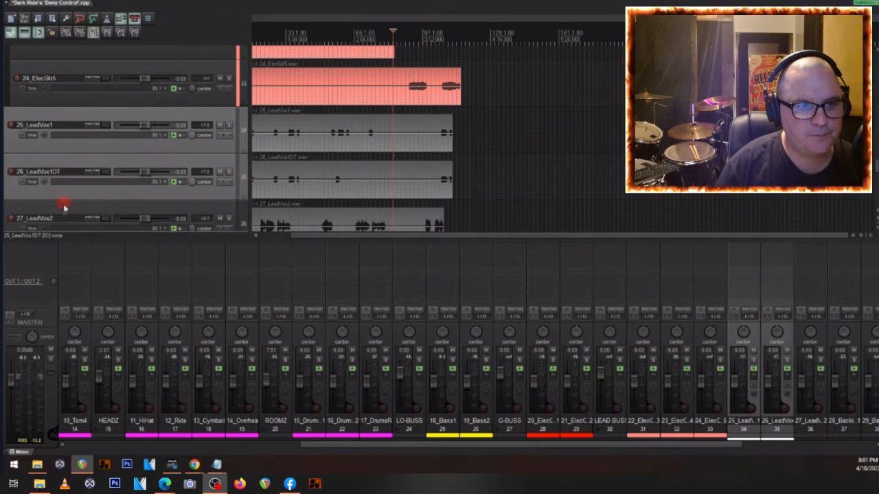
{"action": "left_click", "coordinate": [63, 206], "text": "shift"}
{"action": "scroll", "coordinate": [66, 196], "scroll_direction": "down", "scroll_amount": 2}
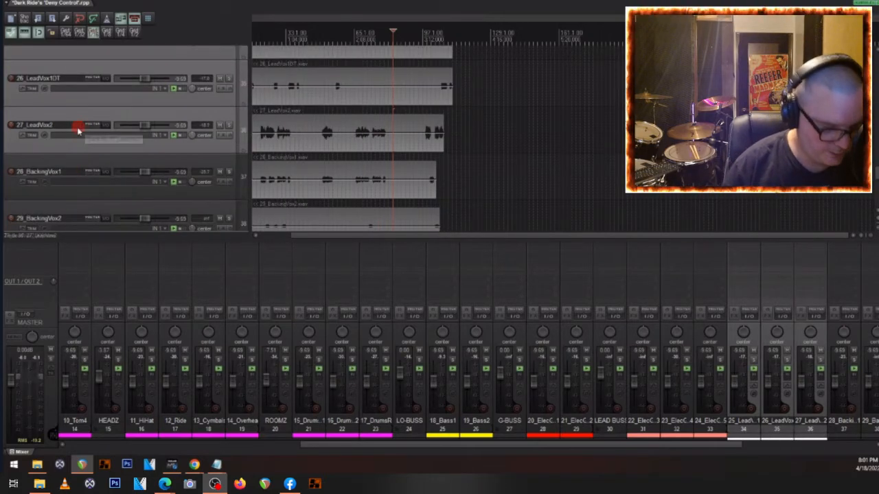
{"action": "key", "text": "ctrl+f"}
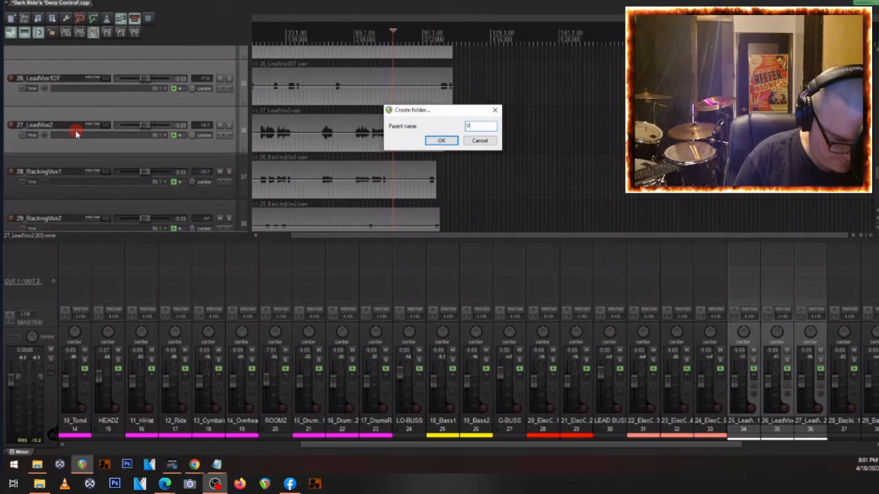
{"action": "type", "text": "V-BUSS"}
{"action": "key", "text": "Return"}
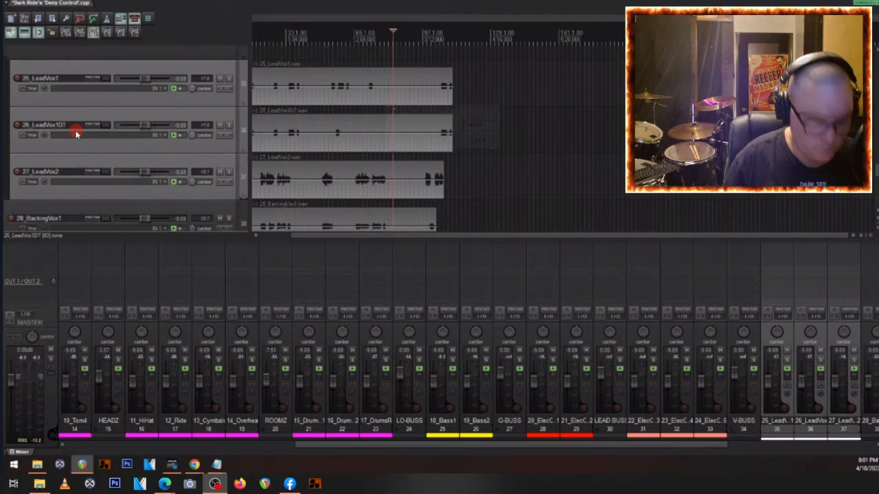
- Color the three lead vocal tracks inside the V-BUSS folder green (red 0, green 255, blue 0)
{"action": "key", "text": "shift+c"}
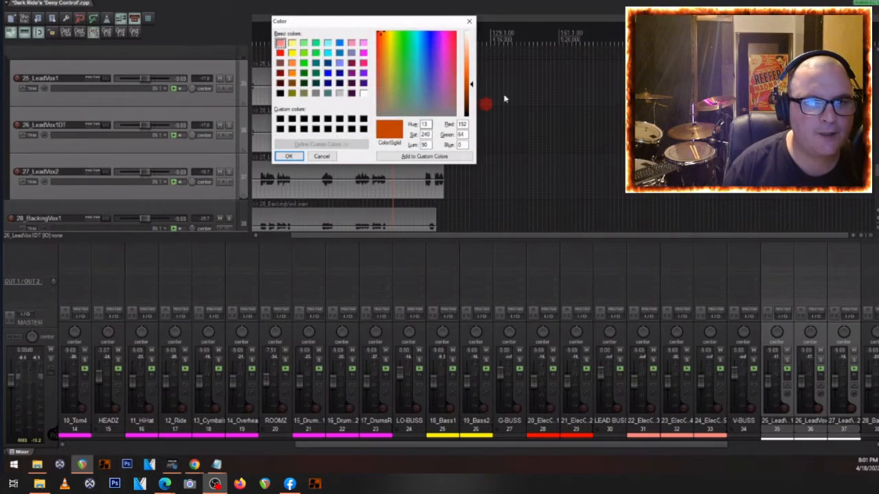
{"action": "left_click", "coordinate": [304, 62]}
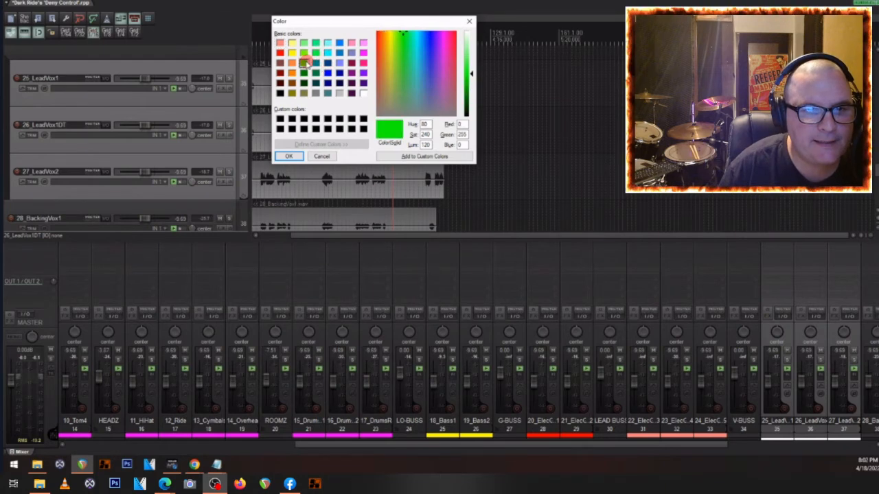
{"action": "left_click", "coordinate": [288, 158]}
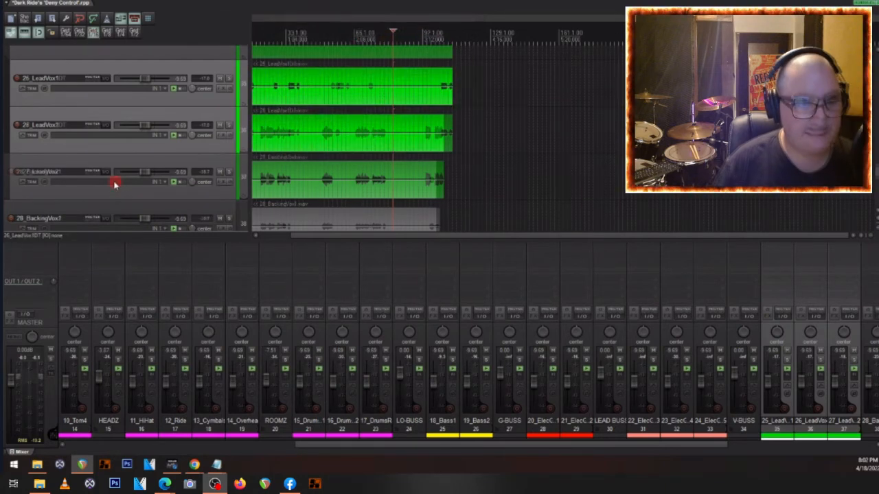
- Group the backing vocal tracks 28_BackingVox1 through 33_BackingVox5 into a new parent folder named BGV BUSS
{"action": "scroll", "coordinate": [112, 180], "scroll_direction": "down", "scroll_amount": 2}
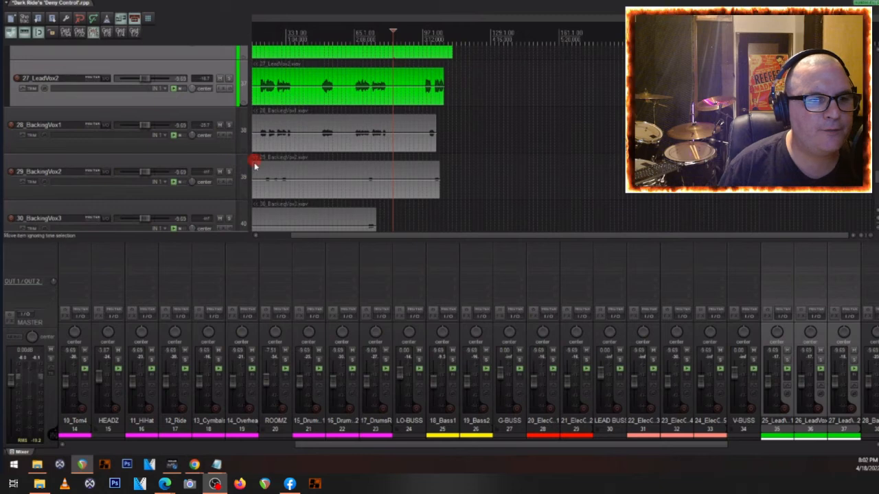
{"action": "scroll", "coordinate": [165, 190], "scroll_direction": "down", "scroll_amount": 1}
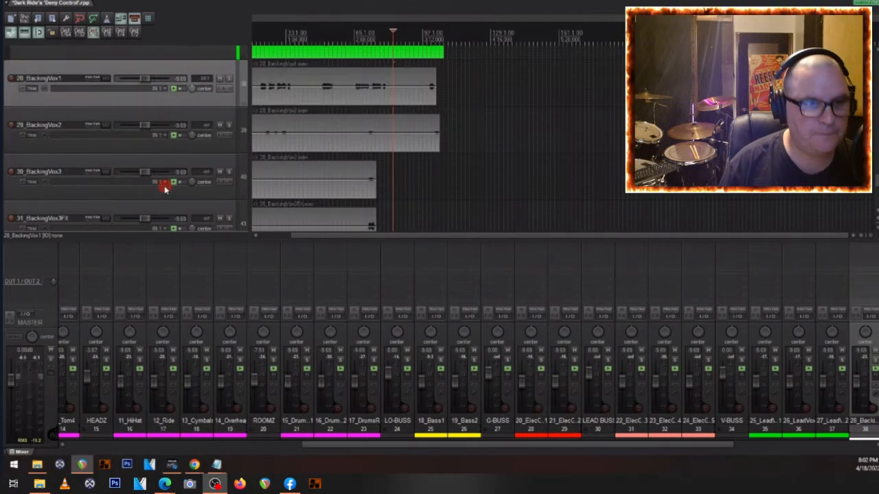
{"action": "scroll", "coordinate": [162, 185], "scroll_direction": "up", "scroll_amount": 1}
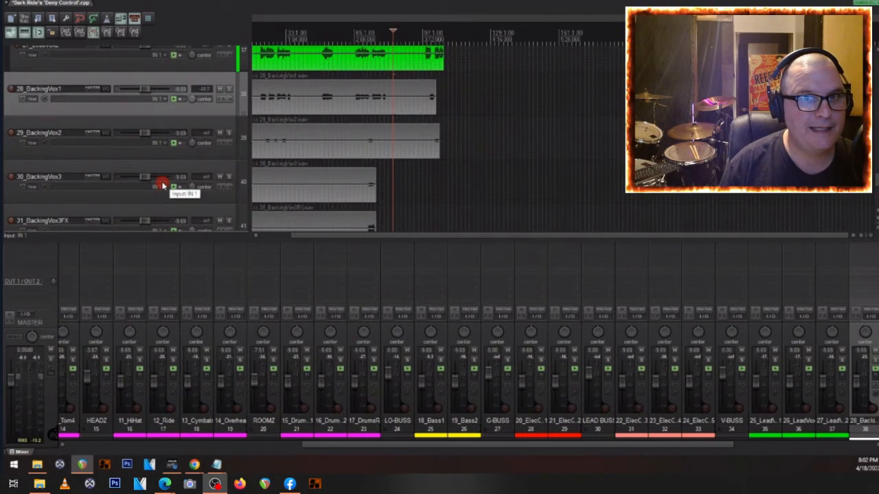
{"action": "scroll", "coordinate": [124, 175], "scroll_direction": "down", "scroll_amount": 1}
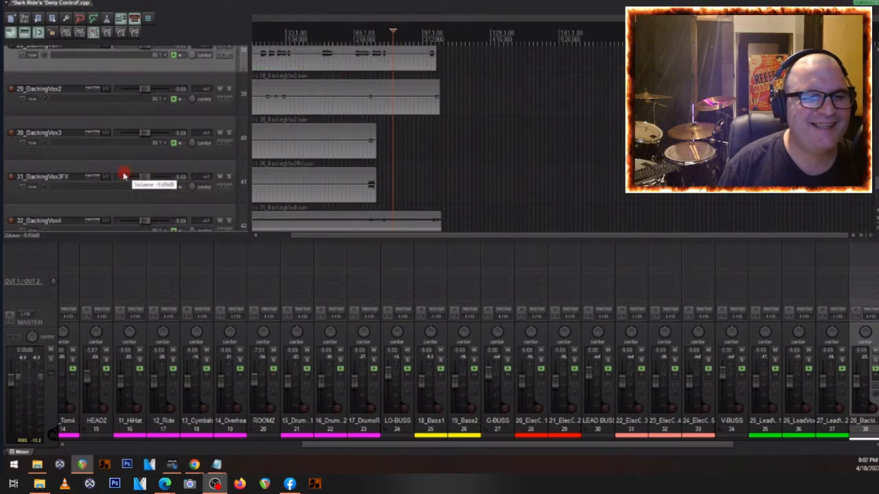
{"action": "scroll", "coordinate": [114, 170], "scroll_direction": "down", "scroll_amount": 3}
{"action": "scroll", "coordinate": [74, 171], "scroll_direction": "down", "scroll_amount": 2}
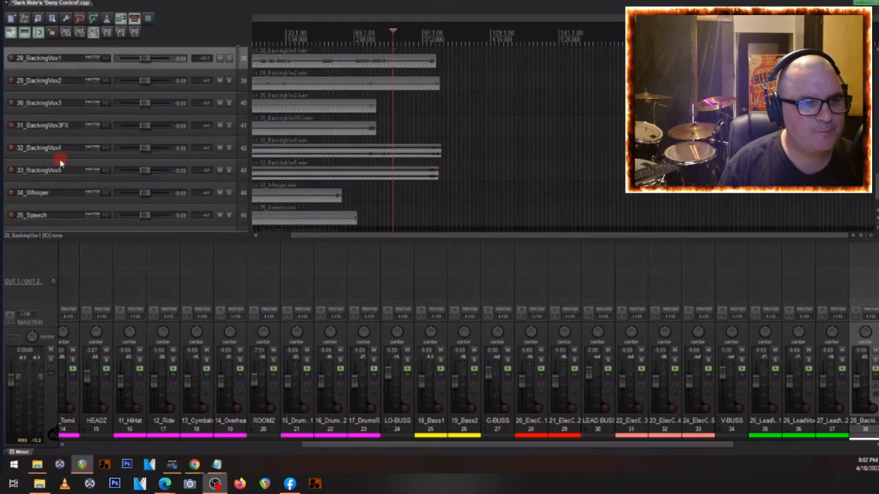
{"action": "left_click", "coordinate": [60, 161], "text": "shift"}
{"action": "key", "text": "ctrl+f"}
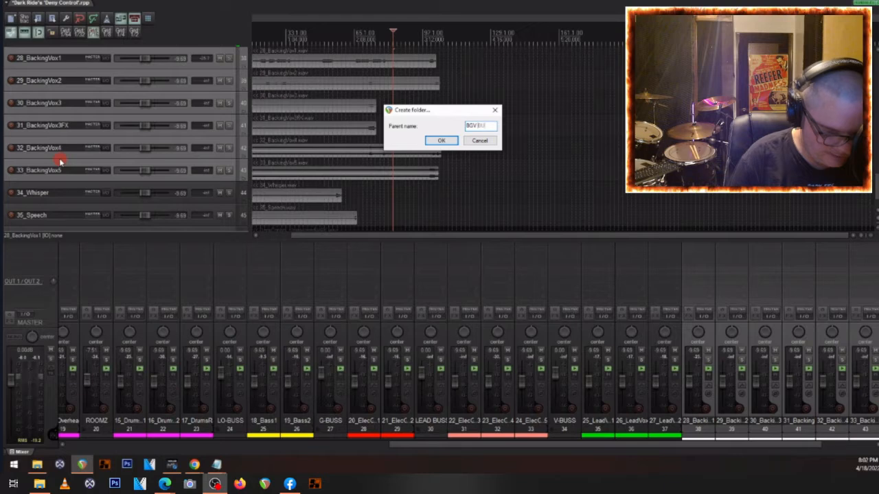
{"action": "key", "text": "Return"}
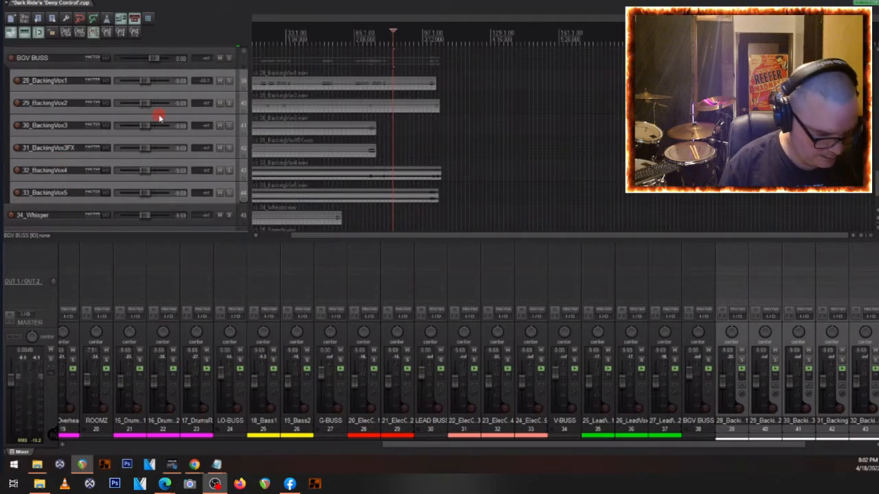
- Color the six backing vocal tracks inside the BGV BUSS folder light green (red 128, green 255, blue 128)
{"action": "key", "text": "shift+c"}
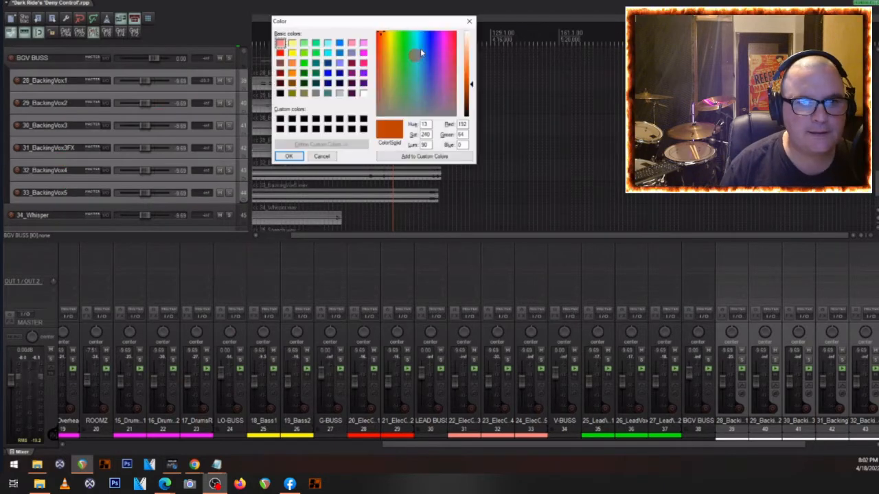
{"action": "left_click", "coordinate": [304, 43]}
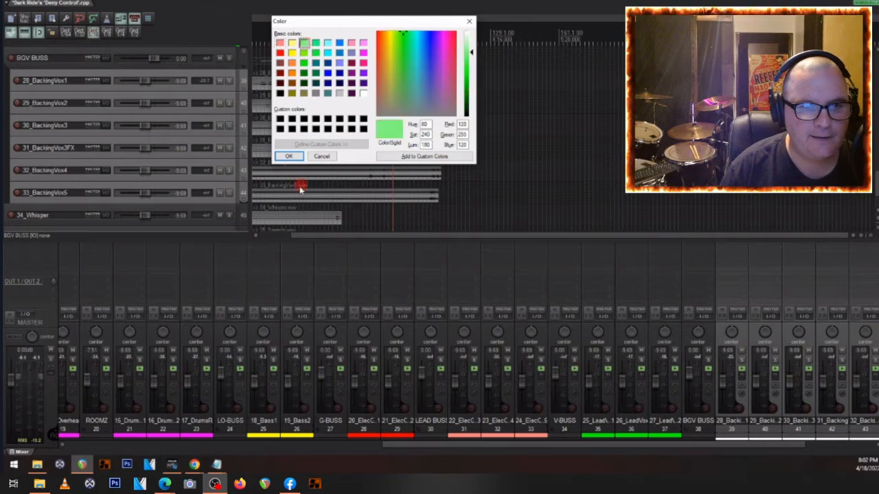
{"action": "left_click", "coordinate": [289, 156]}
- Group 34_Whisper and 35_Speech into a new parent folder named SFX BUSS
{"action": "scroll", "coordinate": [91, 162], "scroll_direction": "down", "scroll_amount": 3}
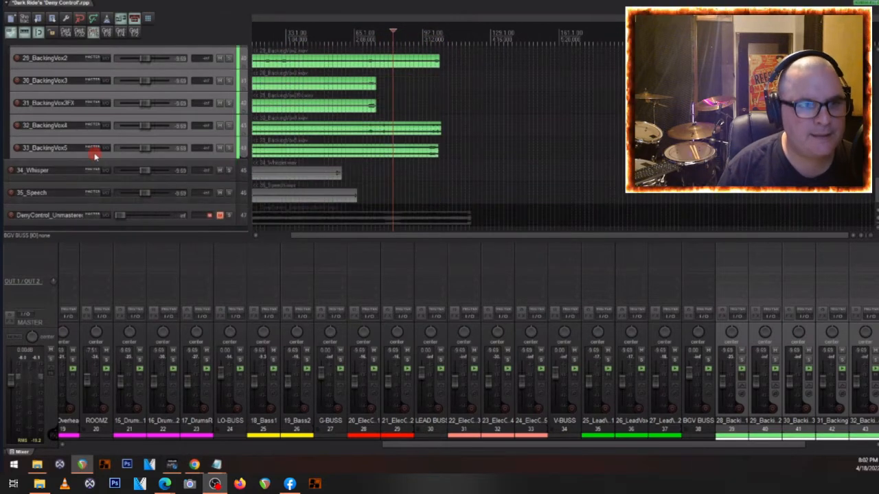
{"action": "left_click", "coordinate": [72, 142]}
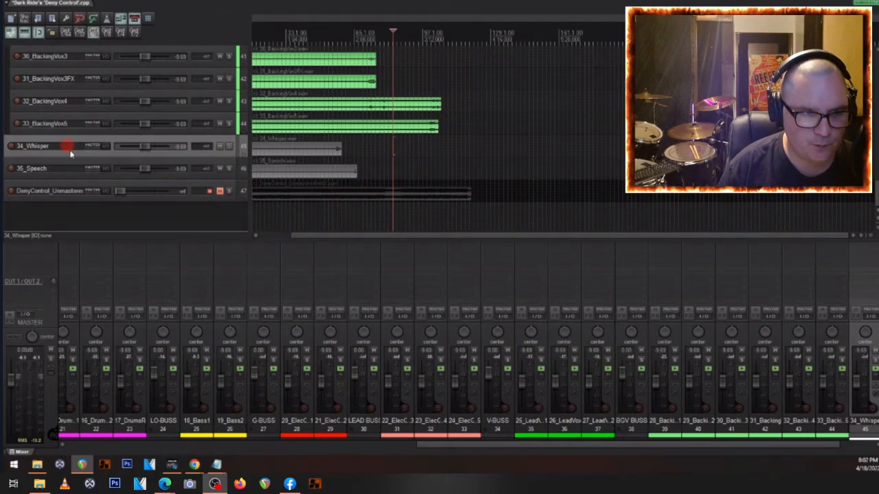
{"action": "left_click", "coordinate": [48, 167]}
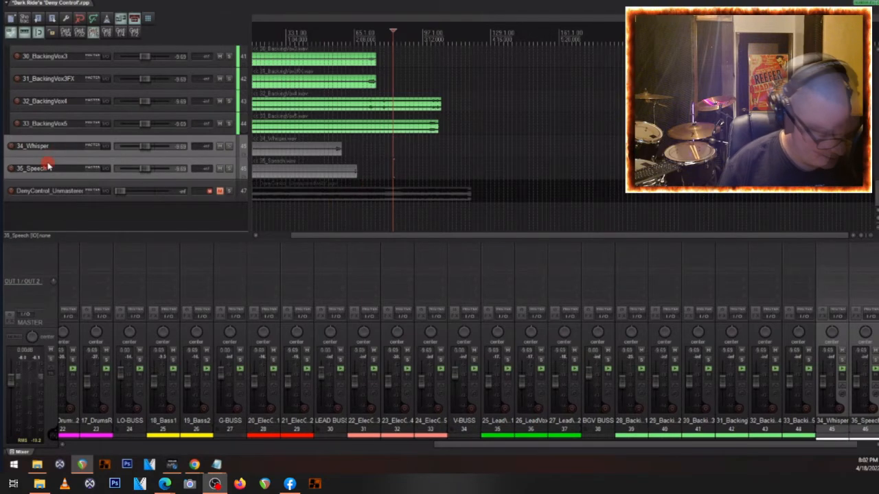
{"action": "key", "text": "ctrl+f"}
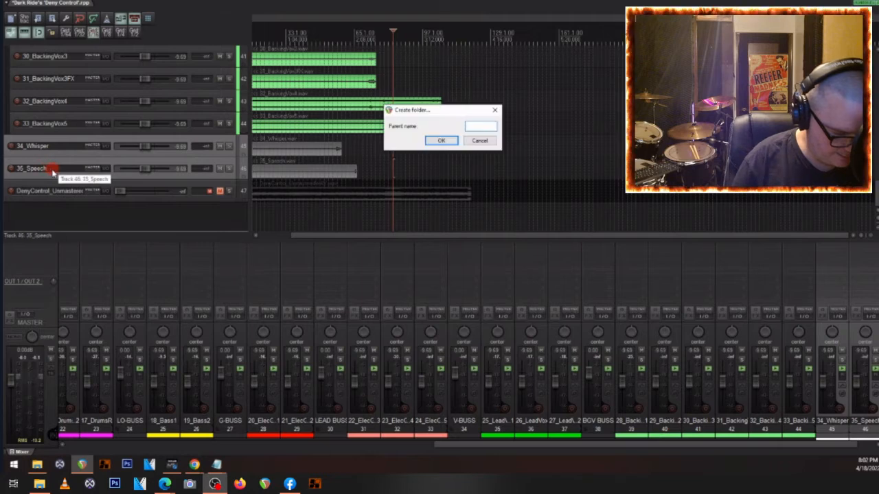
{"action": "type", "text": "SFX"}
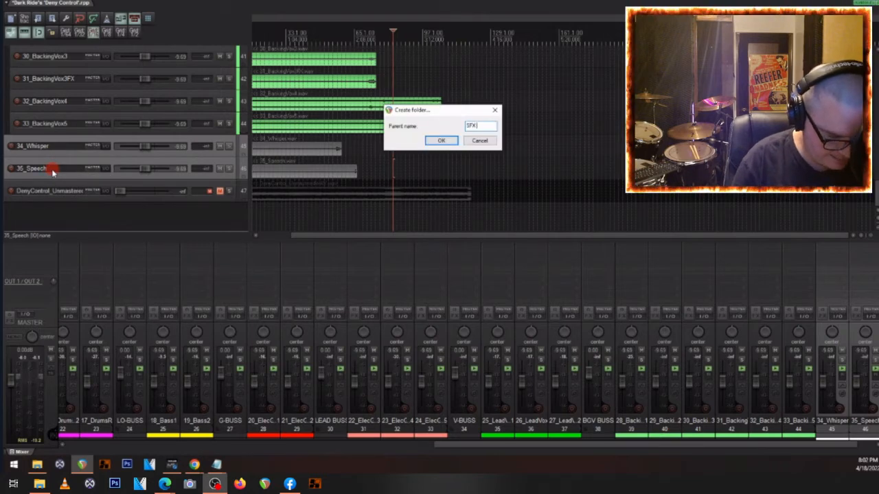
{"action": "type", "text": " BUSS"}
{"action": "key", "text": "Return"}
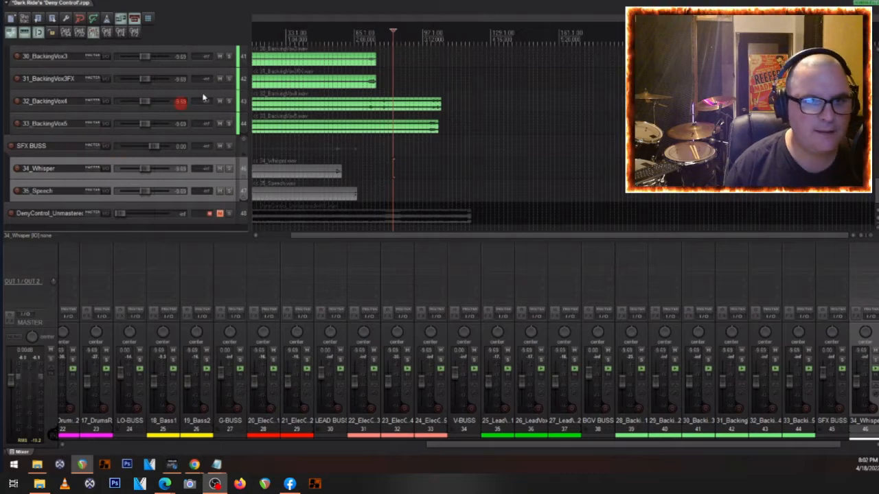
- Color the 34_Whisper and 35_Speech tracks inside the SFX BUSS folder orange
{"action": "key", "text": "c"}
{"action": "left_click", "coordinate": [292, 73]}
{"action": "left_click", "coordinate": [289, 155]}
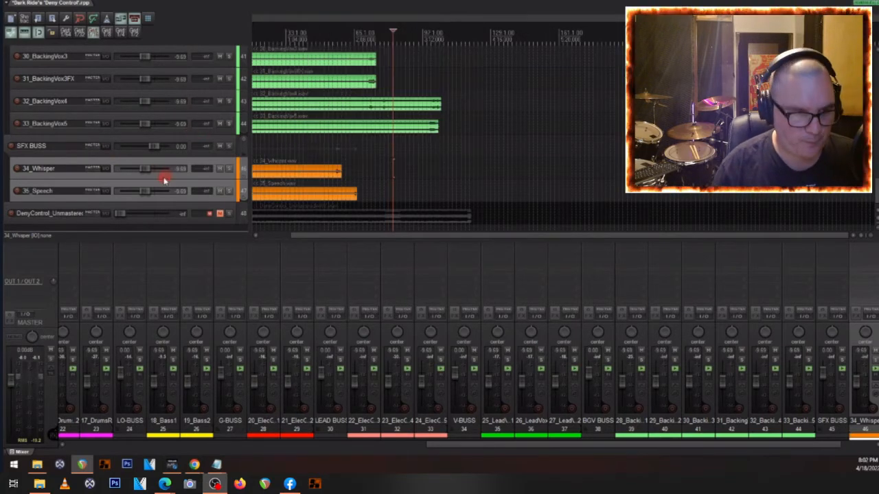
- Move the 01_Intro track from the start of the track list into the SFX BUSS folder, directly above 34_Whisper
{"action": "scroll", "coordinate": [113, 135], "scroll_direction": "up", "scroll_amount": 10}
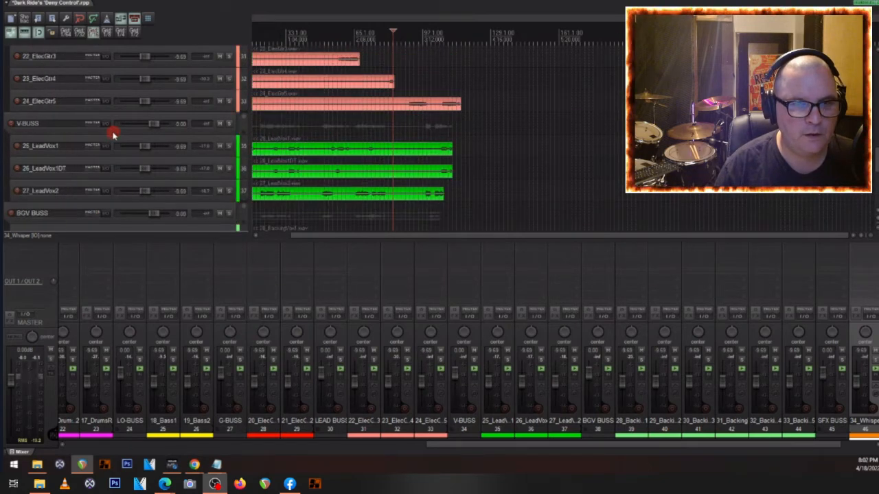
{"action": "scroll", "coordinate": [112, 134], "scroll_direction": "up", "scroll_amount": 10}
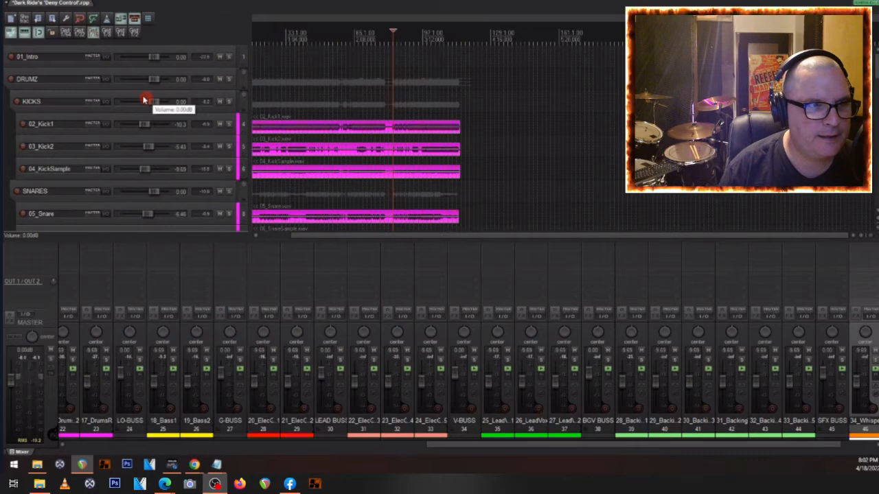
{"action": "left_click", "coordinate": [60, 55]}
{"action": "scroll", "coordinate": [54, 93], "scroll_direction": "down", "scroll_amount": 5}
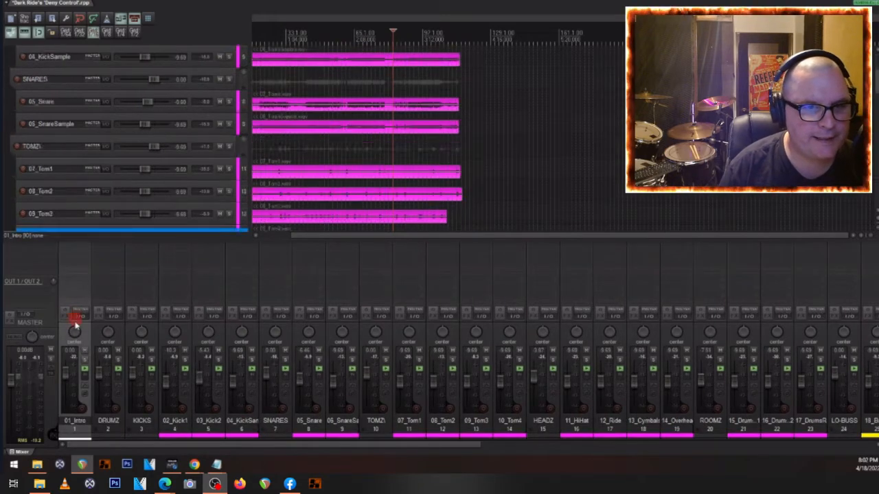
{"action": "scroll", "coordinate": [75, 334], "scroll_direction": "down", "scroll_amount": 10}
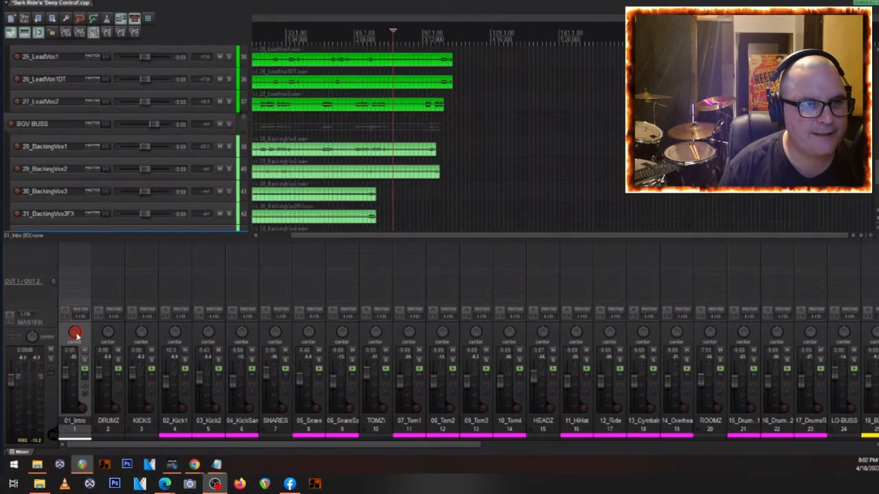
{"action": "left_click_drag", "start_coordinate": [75, 335], "coordinate": [67, 133]}
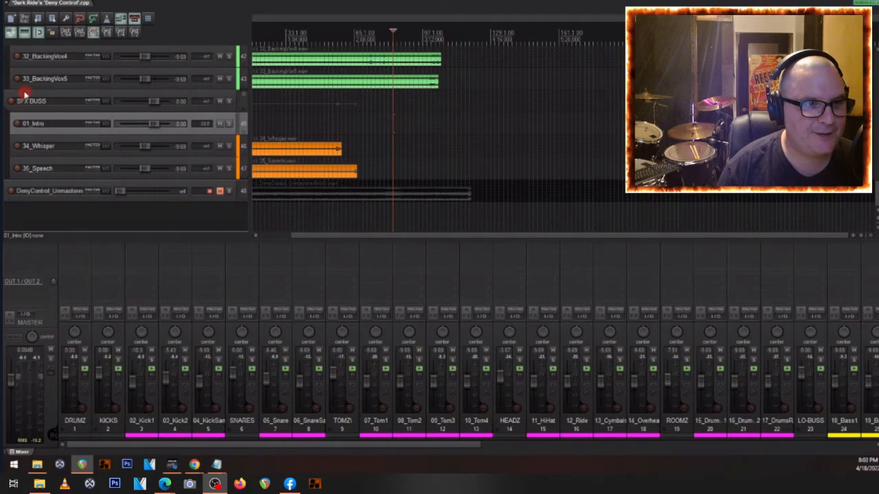
- Color the 01_Intro track the same orange as the other tracks in the SFX BUSS folder
{"action": "left_click", "coordinate": [55, 122]}
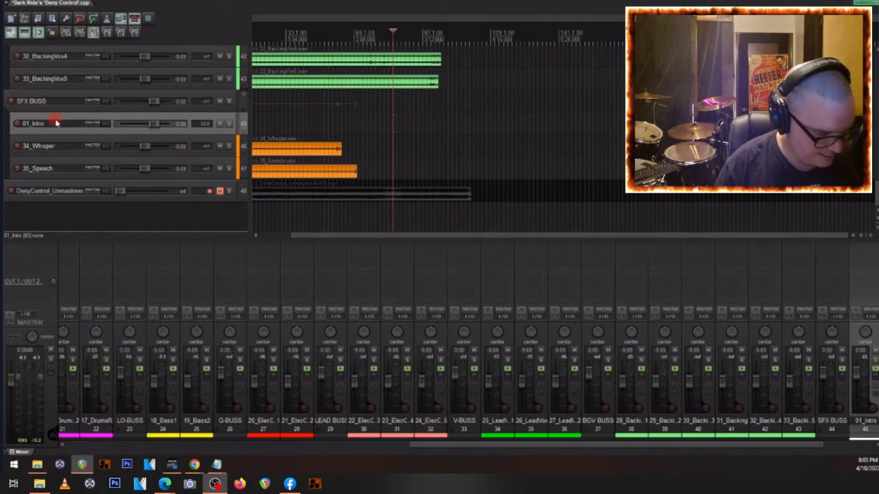
{"action": "key", "text": "alt+c"}
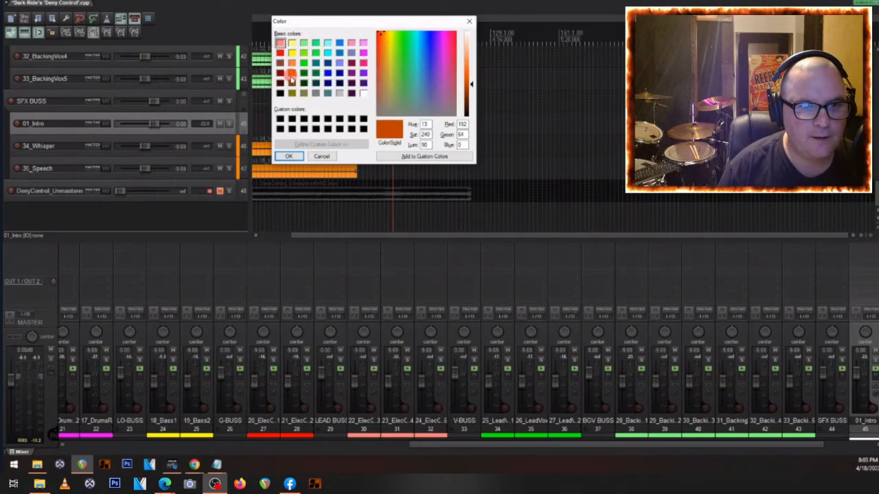
{"action": "left_click", "coordinate": [292, 76]}
{"action": "left_click", "coordinate": [287, 157]}
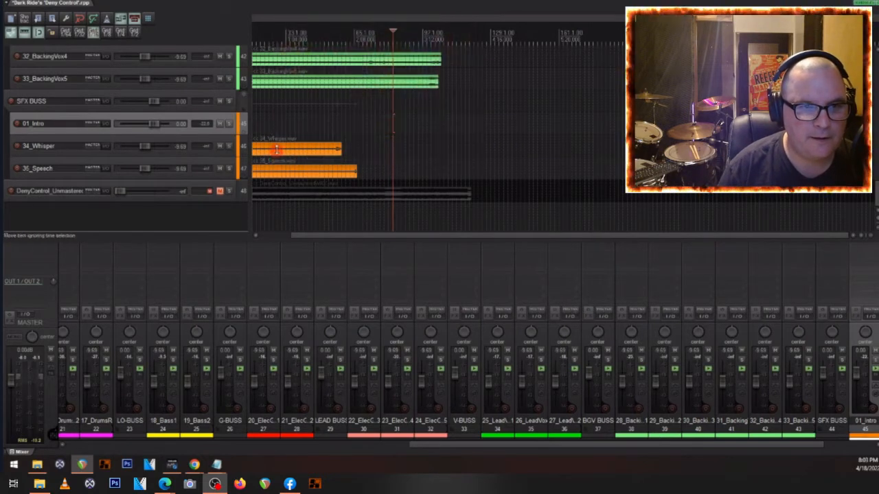
- Place the edit cursor near the start of the song and play the session from there
{"action": "scroll", "coordinate": [264, 137], "scroll_direction": "up", "scroll_amount": 3}
{"action": "left_click_drag", "start_coordinate": [426, 236], "coordinate": [349, 236]}
{"action": "left_click", "coordinate": [260, 149]}
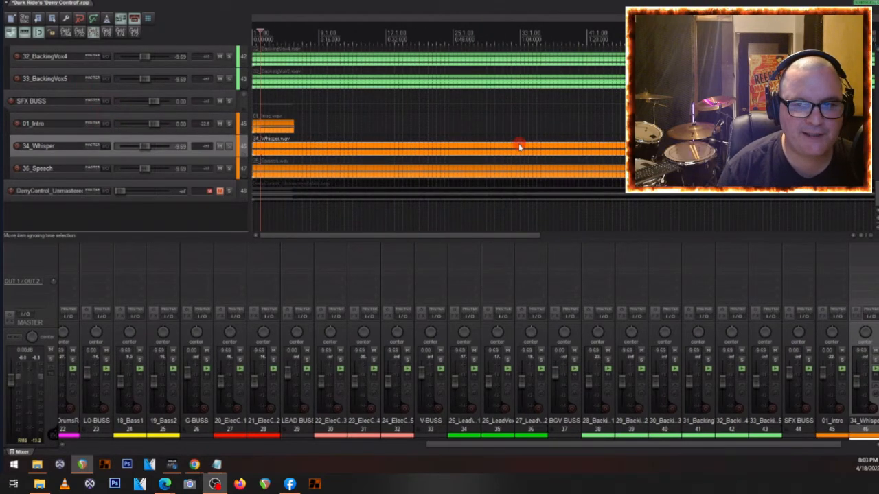
{"action": "scroll", "coordinate": [480, 146], "scroll_direction": "down", "scroll_amount": 3}
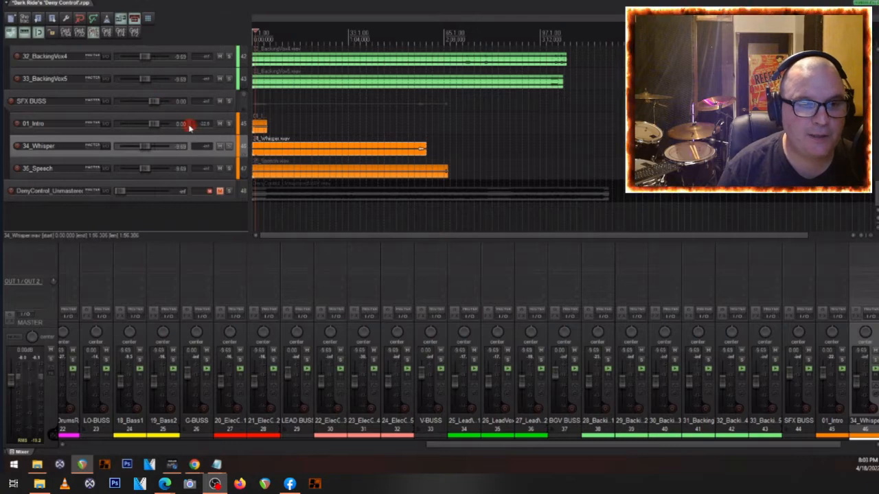
{"action": "key", "text": "space"}
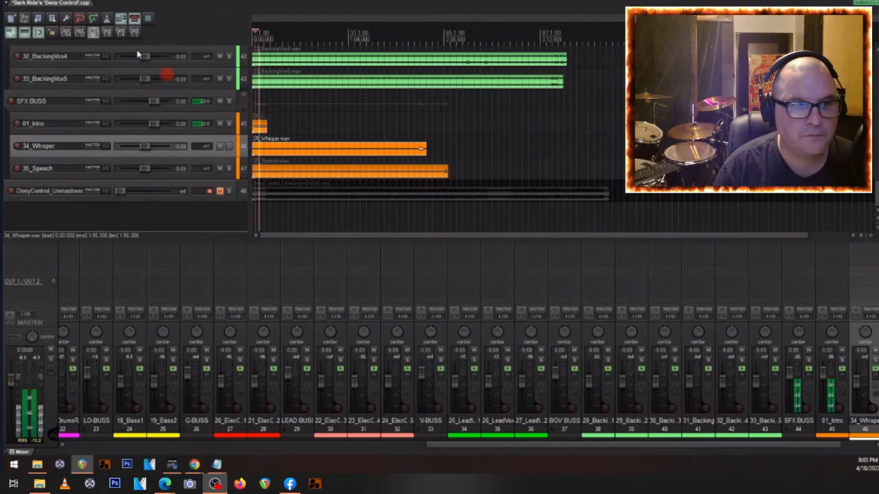
- Pan 20_ElecGtr1 100% left and 21_ElecGtr2 99% right, set both to 0.00 dB, and set G-BUSS to -3.43 dB during playback
{"action": "scroll", "coordinate": [93, 140], "scroll_direction": "up", "scroll_amount": 5}
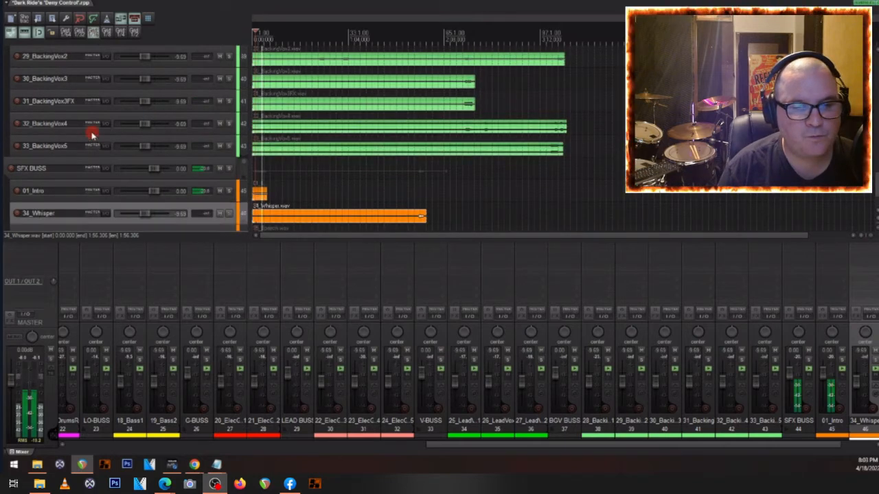
{"action": "scroll", "coordinate": [91, 132], "scroll_direction": "up", "scroll_amount": 5}
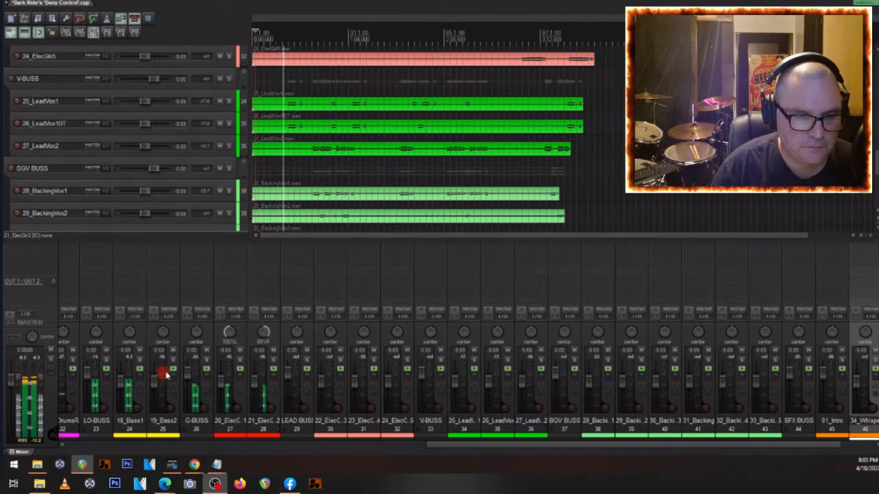
{"action": "left_click_drag", "start_coordinate": [190, 374], "coordinate": [189, 371]}
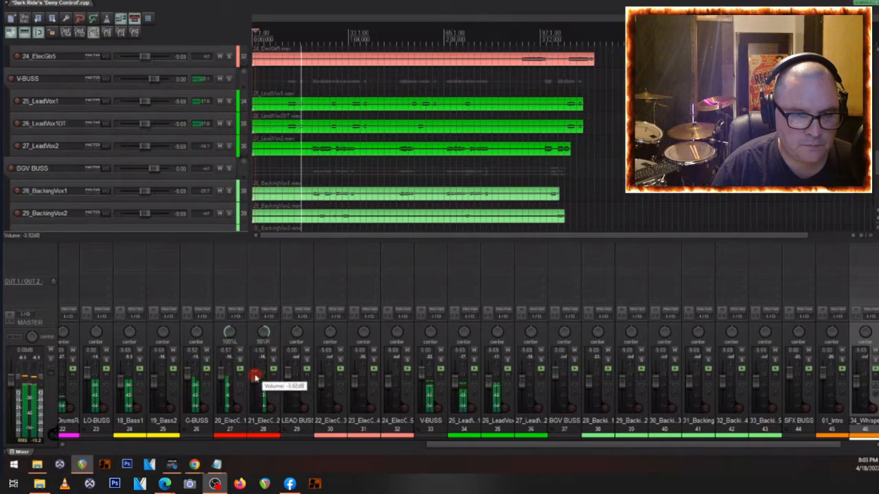
{"action": "scroll", "coordinate": [213, 128], "scroll_direction": "up", "scroll_amount": 3}
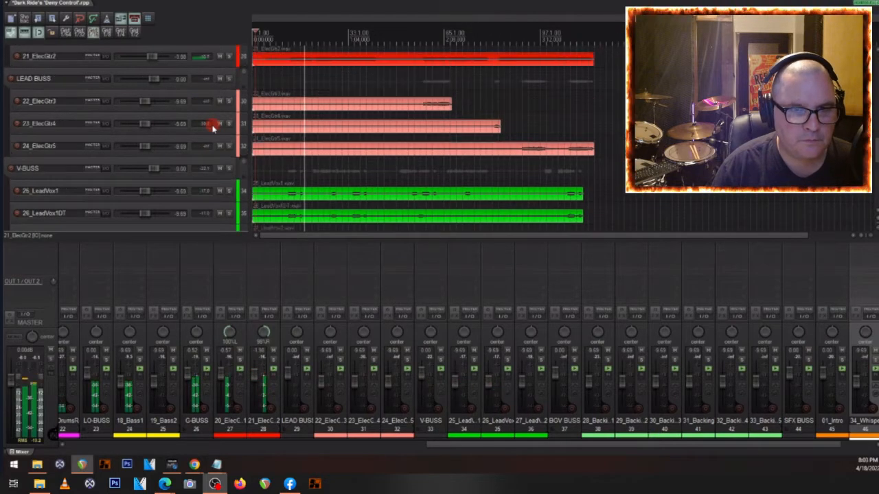
{"action": "scroll", "coordinate": [213, 128], "scroll_direction": "up", "scroll_amount": 2}
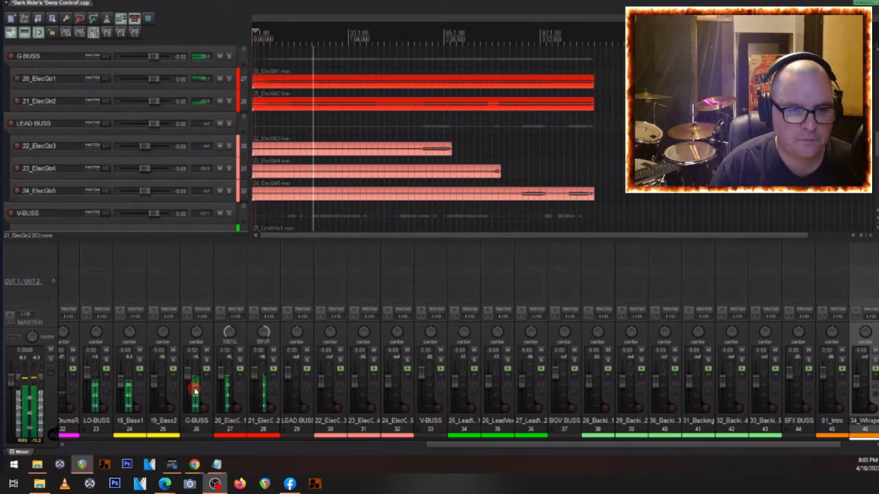
{"action": "scroll", "coordinate": [185, 377], "scroll_direction": "down", "scroll_amount": 3}
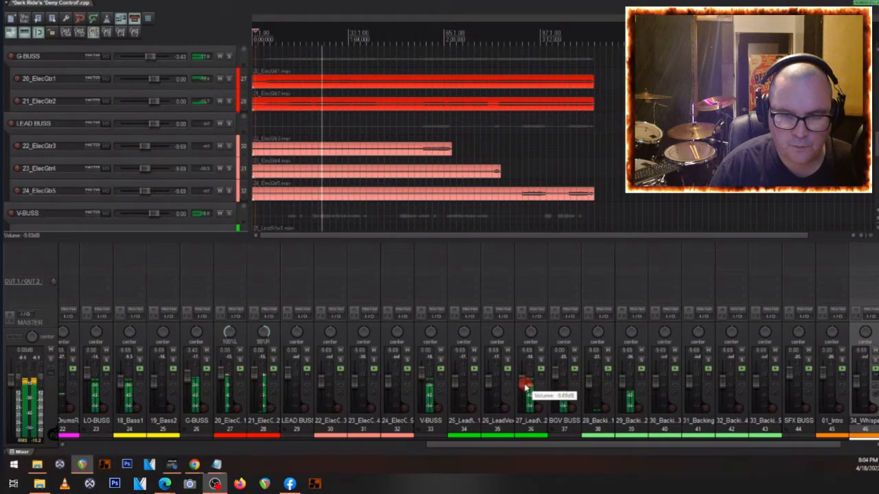
- Set the 27_LeadVox2 volume to -6.98 dB and the 28_BackingVox1 volume to -4.37 dB during playback
{"action": "scroll", "coordinate": [524, 376], "scroll_direction": "down", "scroll_amount": 3}
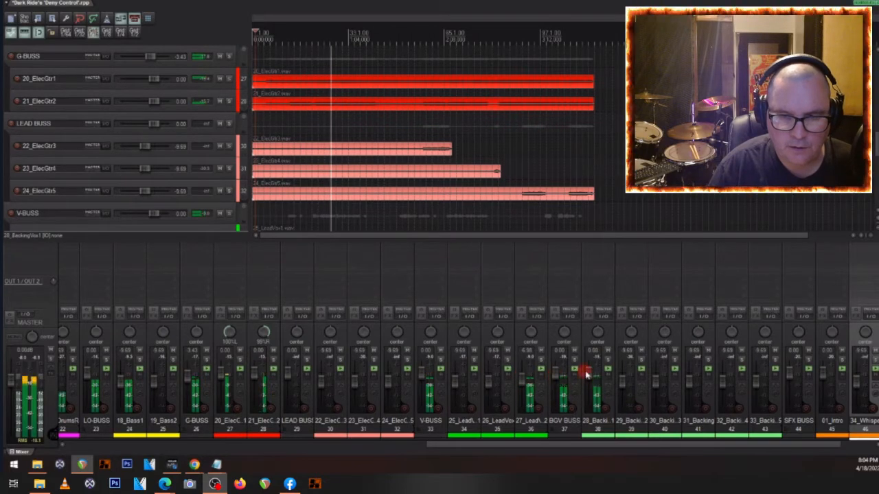
{"action": "scroll", "coordinate": [585, 373], "scroll_direction": "down", "scroll_amount": 2}
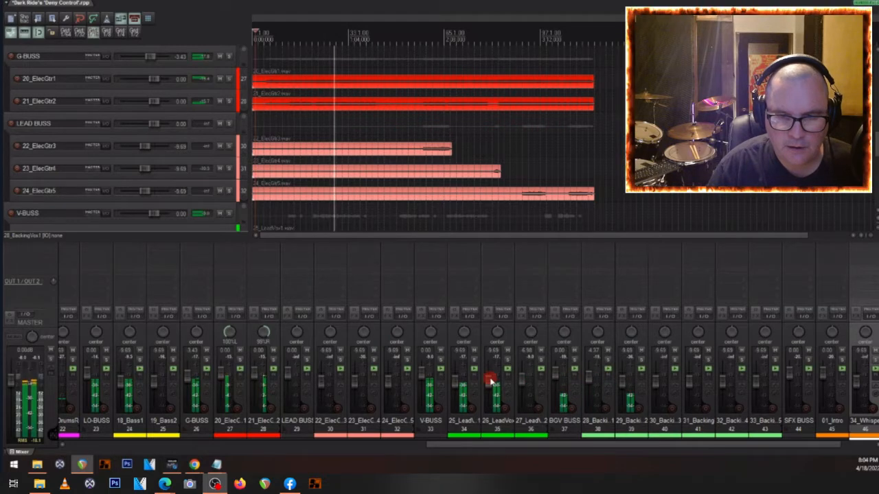
- Pan 25_LeadVox1 47% left and 26_LeadVox1DT 48% right, and set their volumes to -11.4 dB and -9.81 dB during playback
{"action": "left_click_drag", "start_coordinate": [490, 382], "coordinate": [490, 378]}
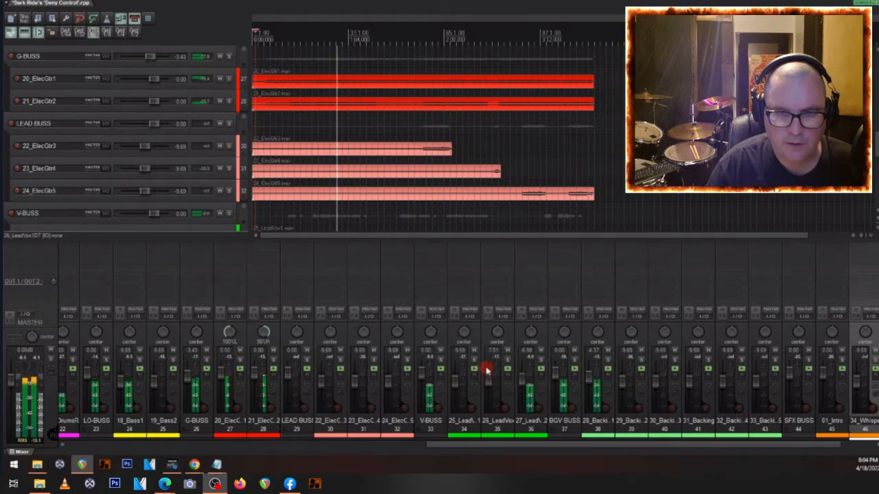
{"action": "scroll", "coordinate": [125, 169], "scroll_direction": "down", "scroll_amount": 4}
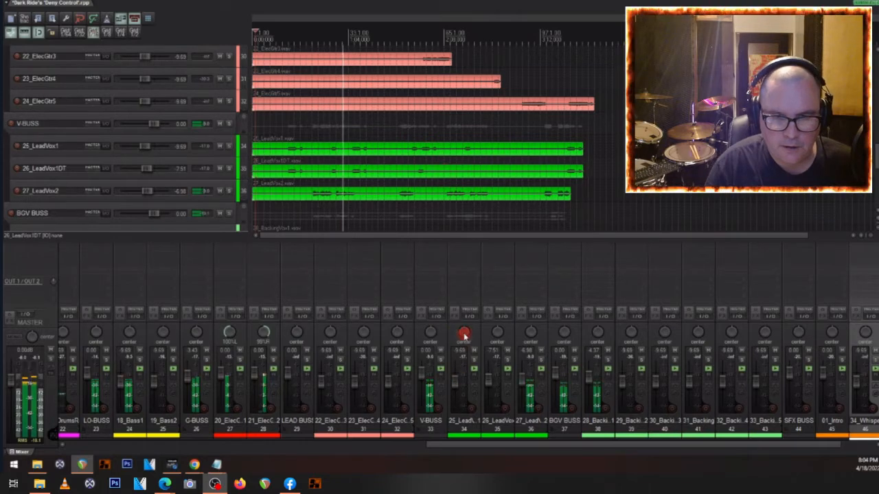
{"action": "left_click_drag", "start_coordinate": [464, 337], "coordinate": [499, 336]}
{"action": "mouse_move", "coordinate": [488, 379]}
{"action": "left_mouse_down"}
{"action": "mouse_move", "coordinate": [456, 384]}
{"action": "mouse_move", "coordinate": [489, 386]}
{"action": "left_mouse_up"}
{"action": "scroll", "coordinate": [593, 382], "scroll_direction": "down", "scroll_amount": 2}
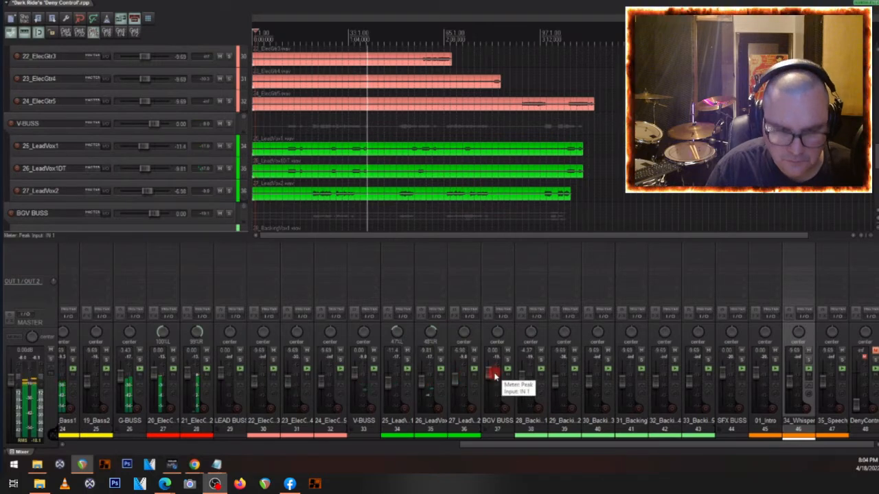
- Set the 17_DrumsRoomMono track's volume to 0.00 dB during playback
{"action": "scroll", "coordinate": [248, 374], "scroll_direction": "up", "scroll_amount": 7}
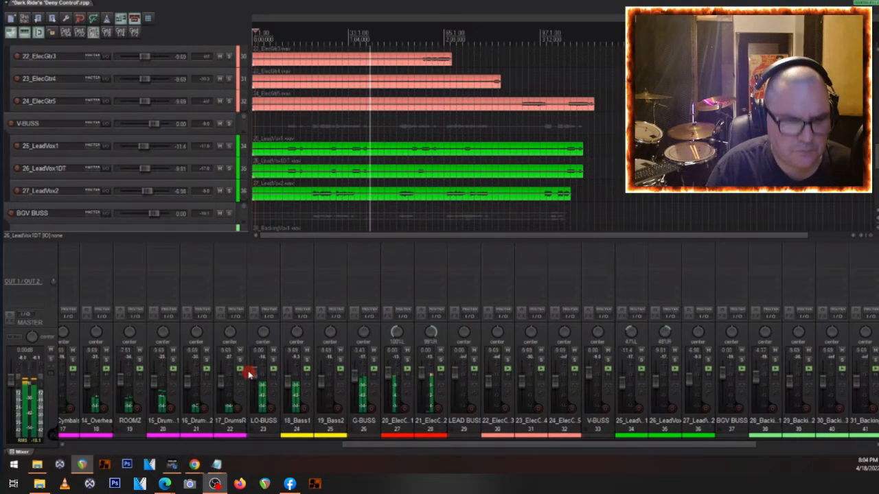
{"action": "scroll", "coordinate": [248, 374], "scroll_direction": "up", "scroll_amount": 3}
{"action": "scroll", "coordinate": [112, 87], "scroll_direction": "up", "scroll_amount": 4}
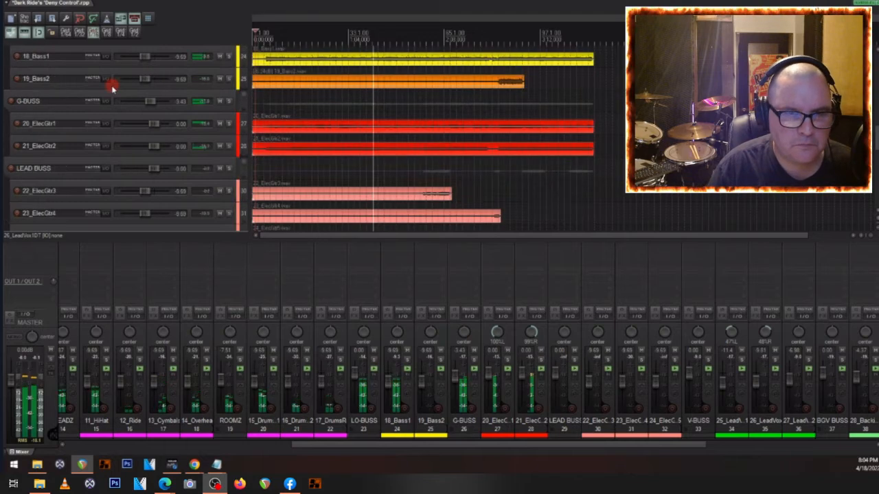
{"action": "scroll", "coordinate": [112, 87], "scroll_direction": "up", "scroll_amount": 3}
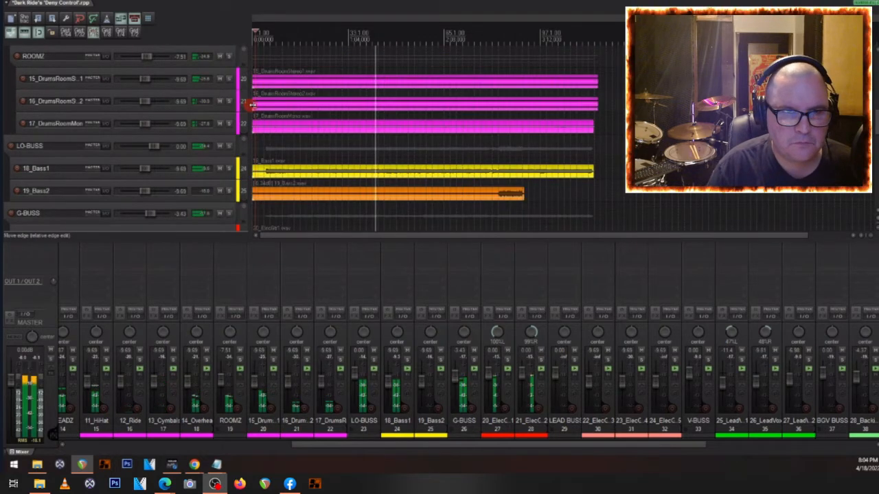
{"action": "scroll", "coordinate": [295, 138], "scroll_direction": "up", "scroll_amount": 4}
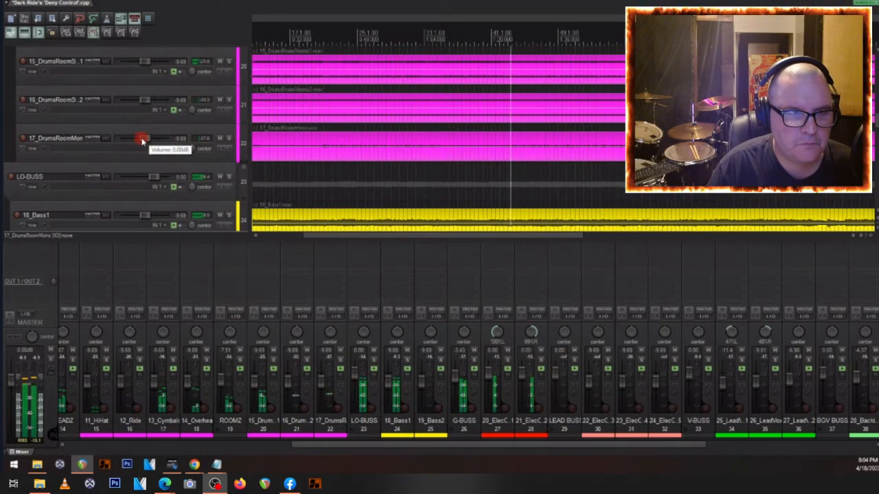
{"action": "scroll", "coordinate": [154, 131], "scroll_direction": "up", "scroll_amount": 2}
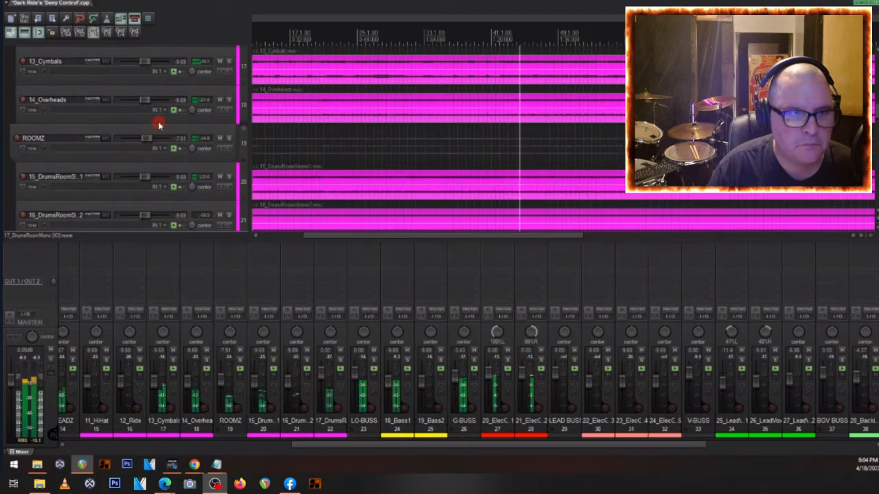
- Pan the 11_HiHat track 41% left and the 12_Ride track 41% right during playback
{"action": "scroll", "coordinate": [158, 124], "scroll_direction": "up", "scroll_amount": 3}
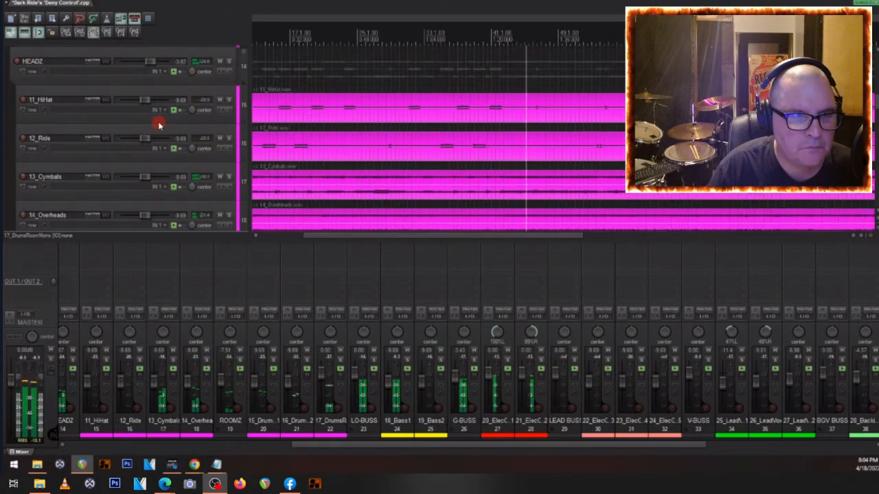
{"action": "scroll", "coordinate": [205, 385], "scroll_direction": "left", "scroll_amount": 4}
{"action": "left_click", "coordinate": [229, 429]}
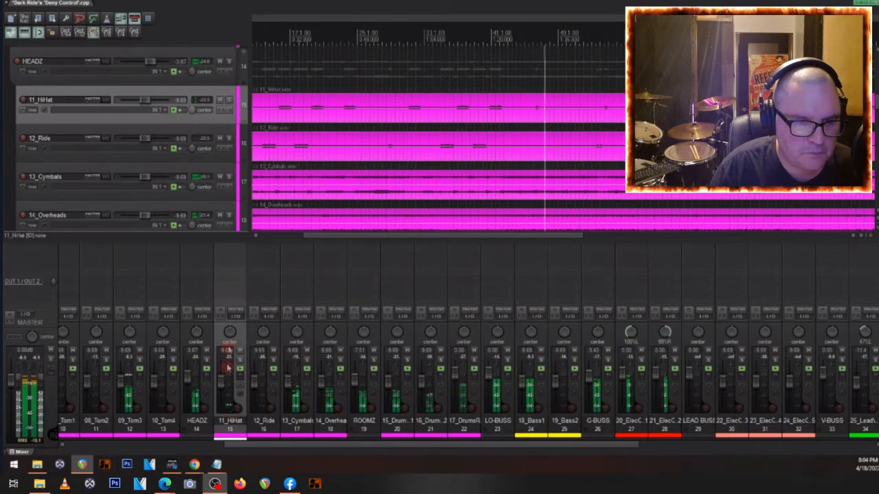
{"action": "scroll", "coordinate": [230, 332], "scroll_direction": "down", "scroll_amount": 3}
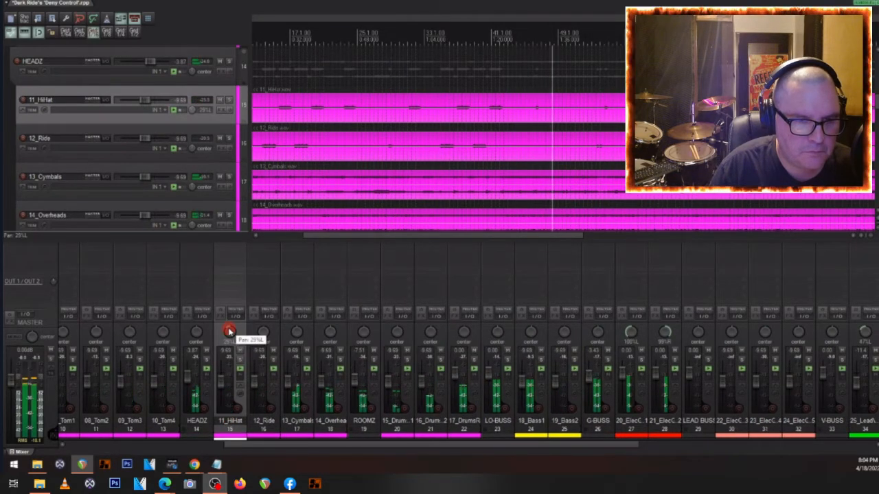
{"action": "scroll", "coordinate": [262, 333], "scroll_direction": "up", "scroll_amount": 2}
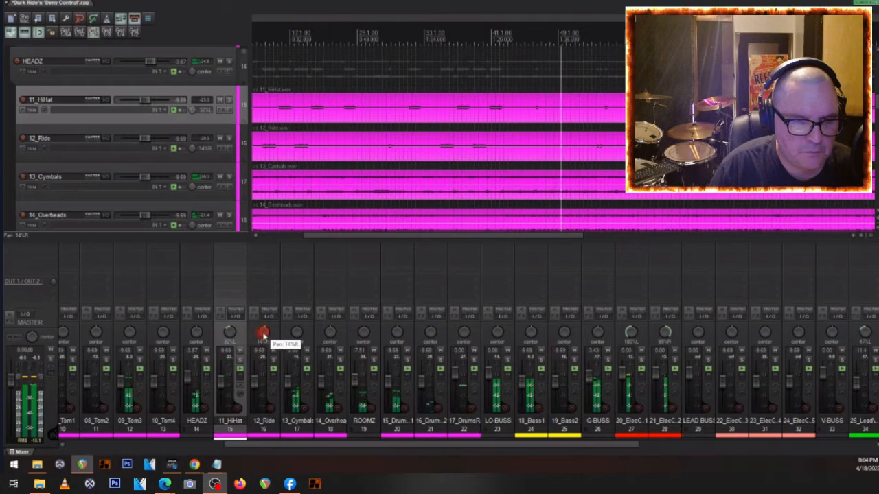
{"action": "scroll", "coordinate": [263, 335], "scroll_direction": "up", "scroll_amount": 4}
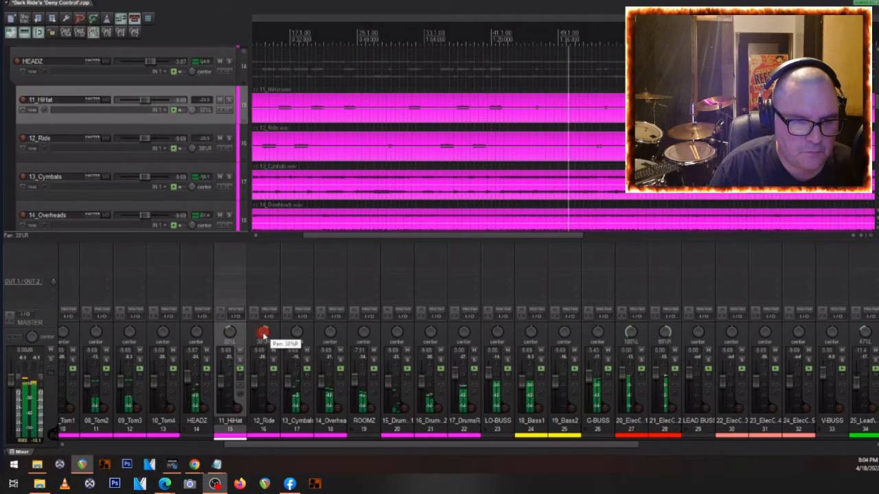
{"action": "scroll", "coordinate": [229, 333], "scroll_direction": "down", "scroll_amount": 2}
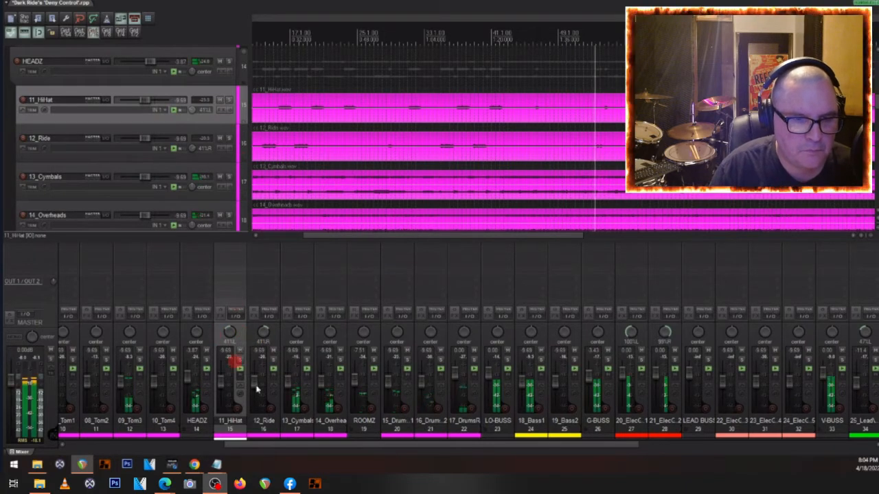
- Pan the toms: 07_Tom1 35% left, 08_Tom2 15% left, 09_Tom3 15% right and 10_Tom4 36% right
{"action": "scroll", "coordinate": [255, 389], "scroll_direction": "left", "scroll_amount": 4}
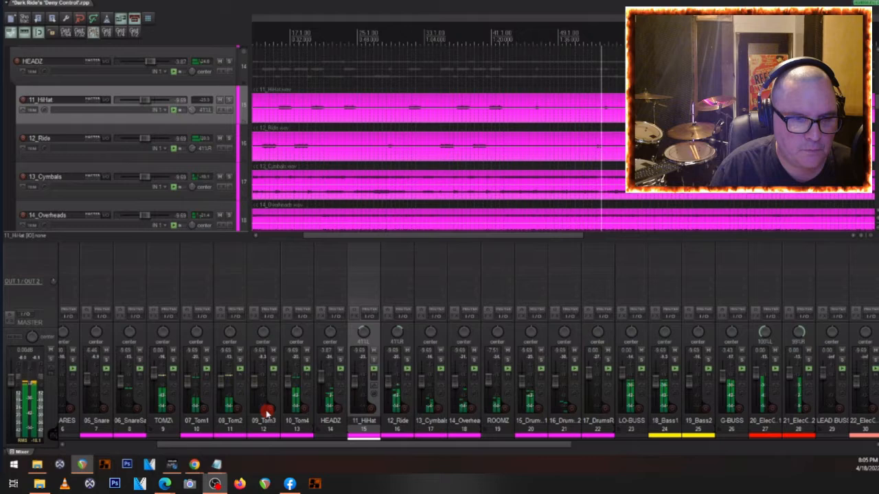
{"action": "left_click_drag", "start_coordinate": [196, 332], "coordinate": [198, 334]}
{"action": "left_click_drag", "start_coordinate": [263, 333], "coordinate": [266, 335]}
{"action": "double_click", "coordinate": [265, 334]}
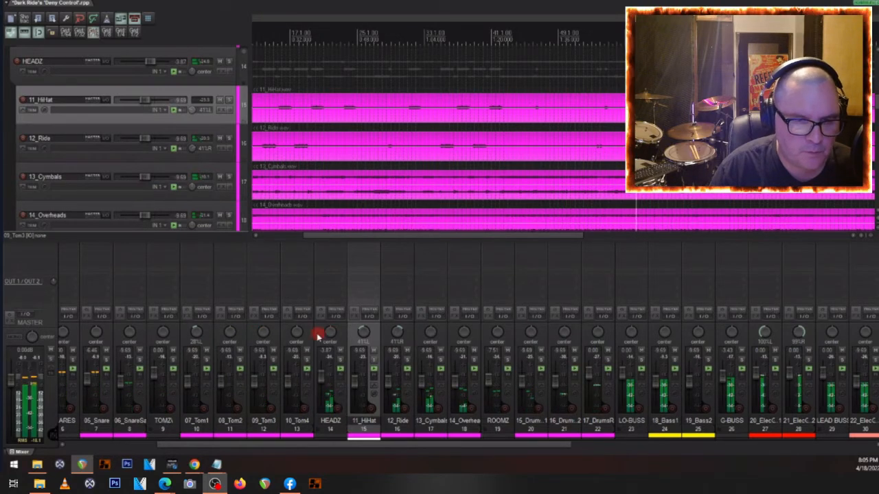
{"action": "left_click_drag", "start_coordinate": [296, 333], "coordinate": [298, 334]}
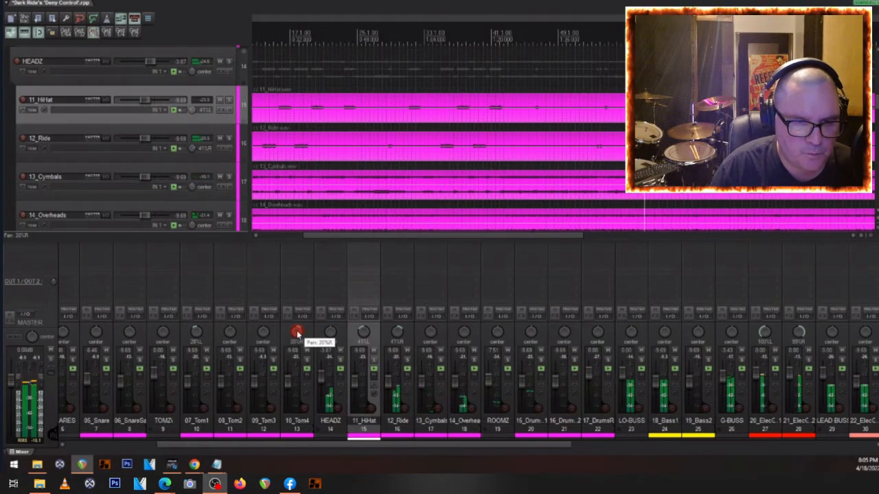
{"action": "left_click_drag", "start_coordinate": [265, 337], "coordinate": [233, 335]}
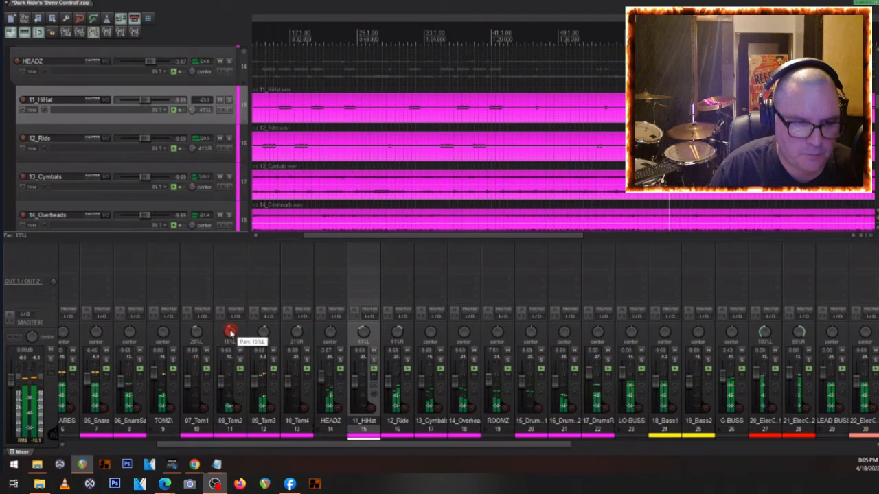
{"action": "left_click_drag", "start_coordinate": [196, 334], "coordinate": [197, 331]}
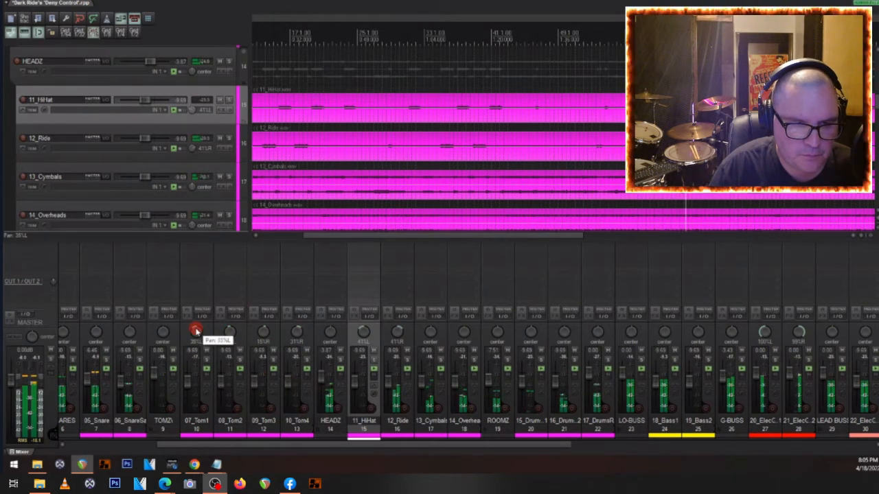
{"action": "left_click_drag", "start_coordinate": [297, 334], "coordinate": [298, 334]}
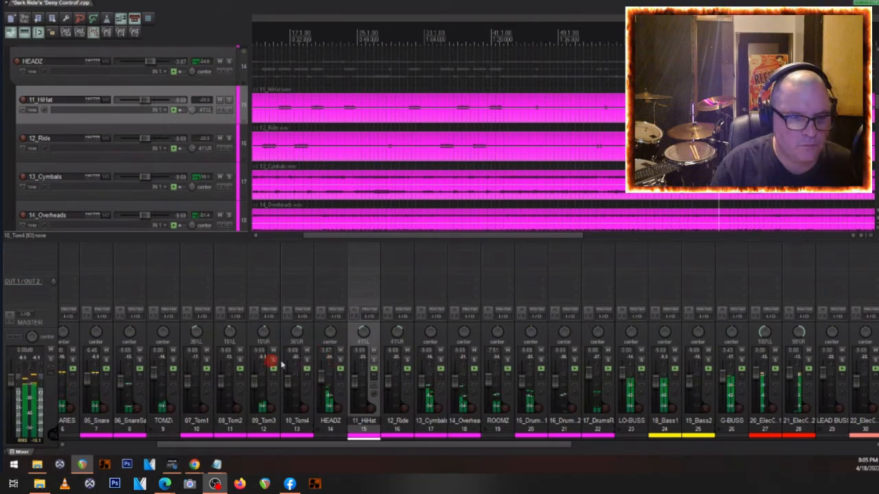
- Adjust the 28_BackingVox1 track's volume in the BGV BUSS folder during playback
{"action": "scroll", "coordinate": [305, 367], "scroll_direction": "up", "scroll_amount": 3}
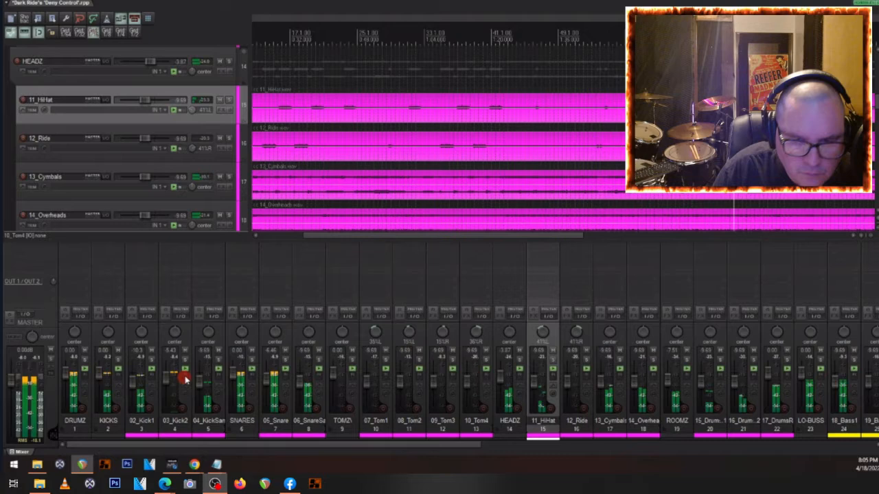
{"action": "scroll", "coordinate": [664, 395], "scroll_direction": "down", "scroll_amount": 1}
{"action": "scroll", "coordinate": [665, 395], "scroll_direction": "right", "scroll_amount": 3}
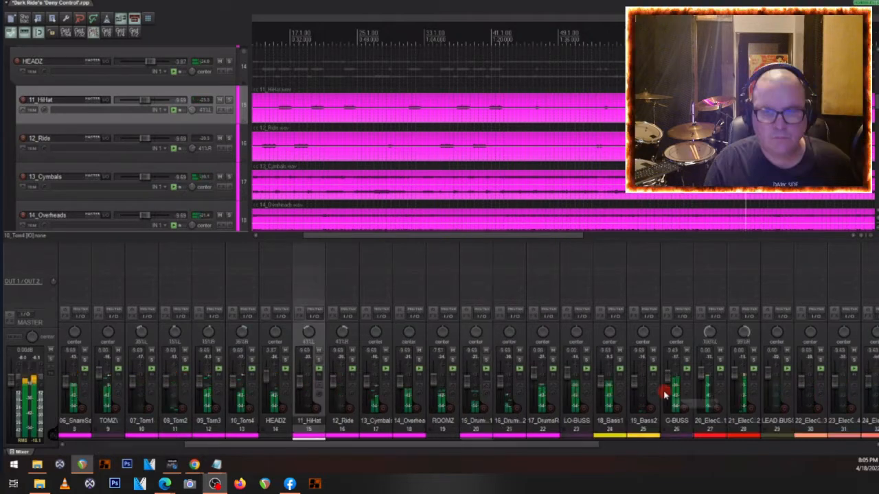
{"action": "scroll", "coordinate": [663, 393], "scroll_direction": "right", "scroll_amount": 3}
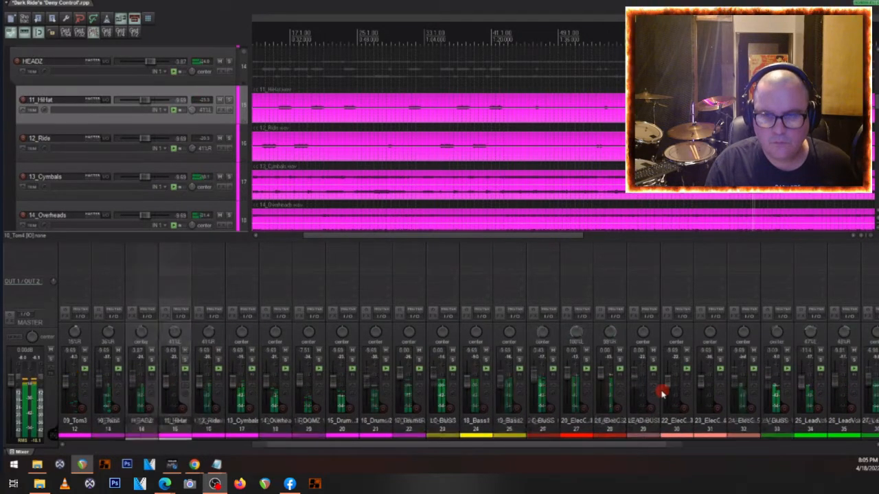
{"action": "scroll", "coordinate": [662, 393], "scroll_direction": "right", "scroll_amount": 3}
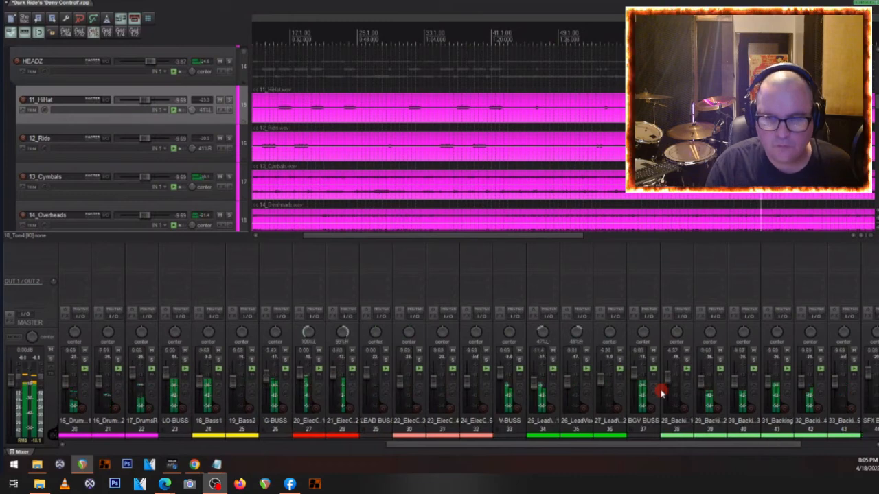
{"action": "scroll", "coordinate": [661, 392], "scroll_direction": "right", "scroll_amount": 2}
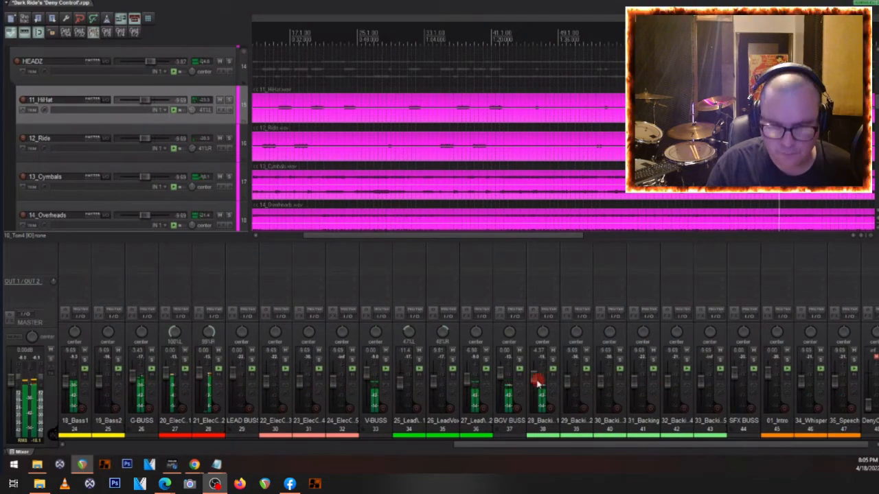
{"action": "mouse_move", "coordinate": [535, 379]}
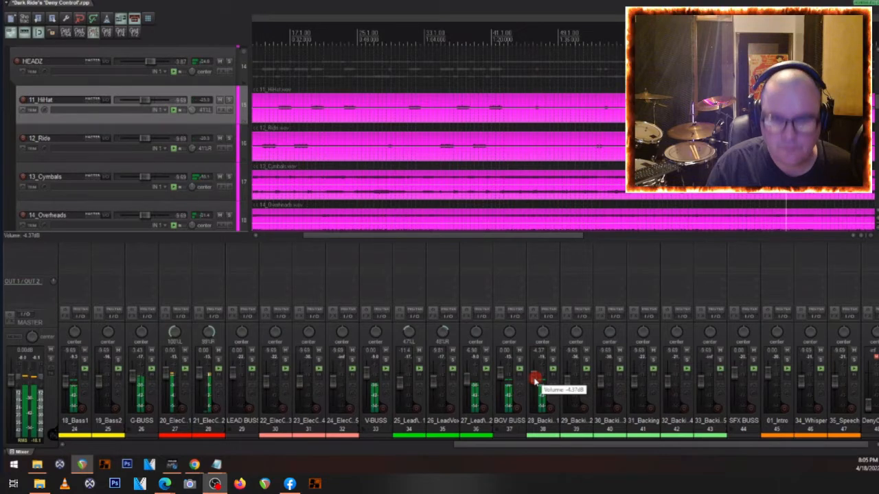
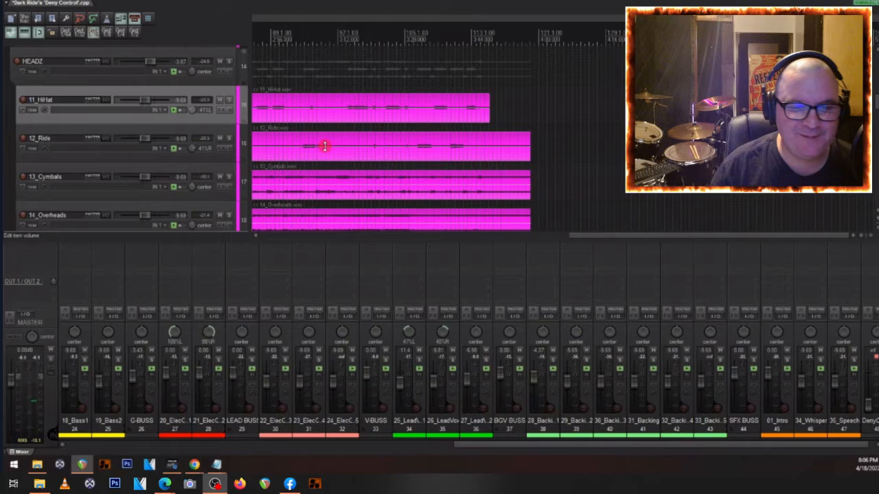
- Play a passage and compare the hard-panned guitars in the soloed G-BUSS with the full mix
{"action": "scroll", "coordinate": [78, 157], "scroll_direction": "down", "scroll_amount": 1}
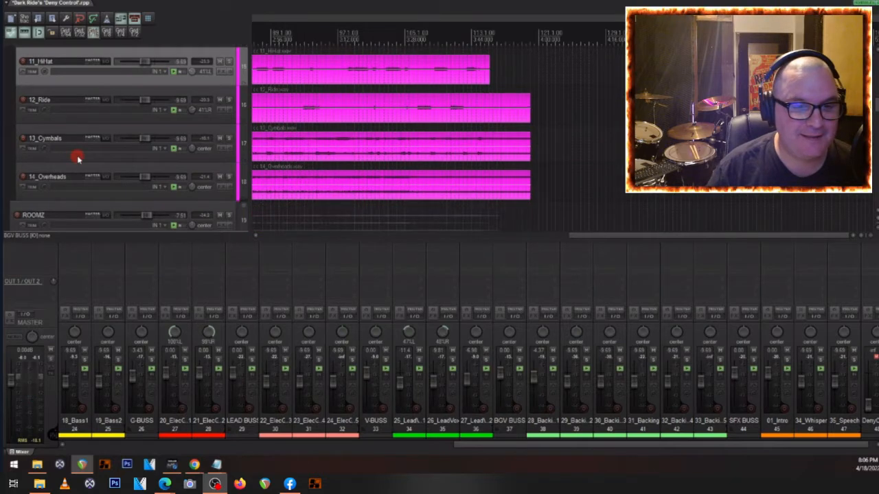
{"action": "scroll", "coordinate": [78, 158], "scroll_direction": "down", "scroll_amount": 1}
{"action": "scroll", "coordinate": [518, 405], "scroll_direction": "up", "scroll_amount": 5}
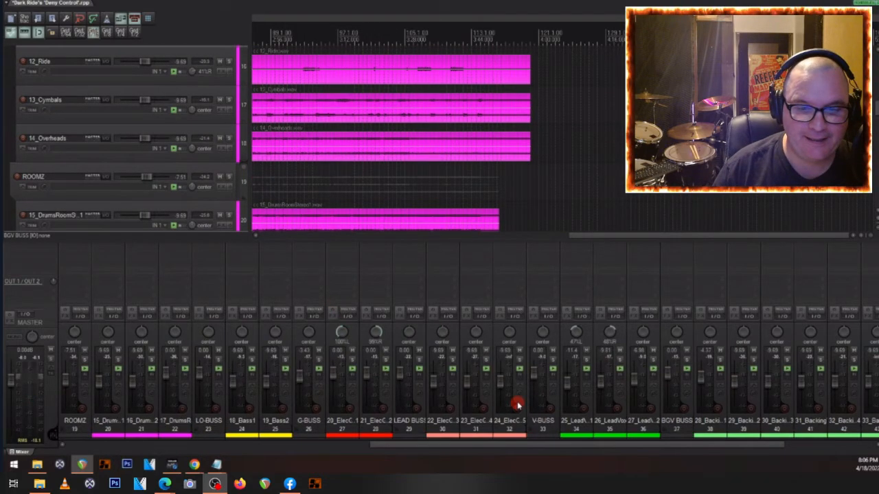
{"action": "scroll", "coordinate": [519, 405], "scroll_direction": "up", "scroll_amount": 11}
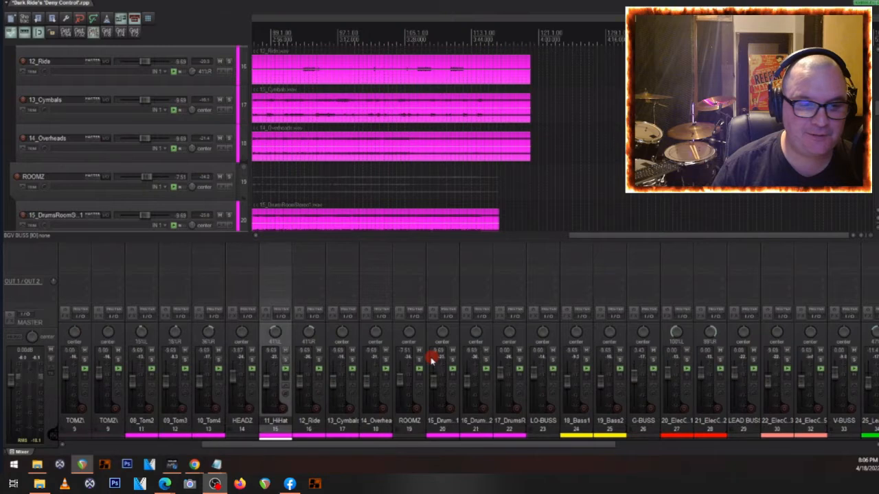
{"action": "scroll", "coordinate": [463, 347], "scroll_direction": "up", "scroll_amount": 2}
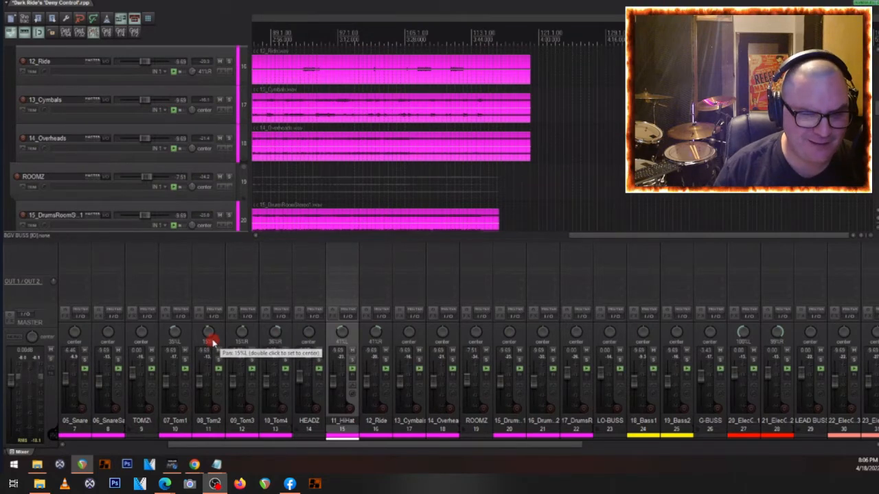
{"action": "scroll", "coordinate": [213, 343], "scroll_direction": "down", "scroll_amount": 4}
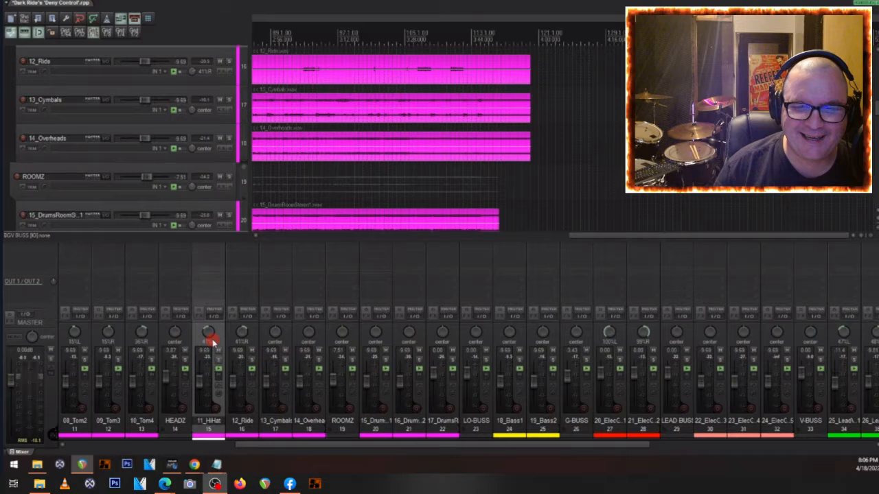
{"action": "scroll", "coordinate": [212, 342], "scroll_direction": "down", "scroll_amount": 2}
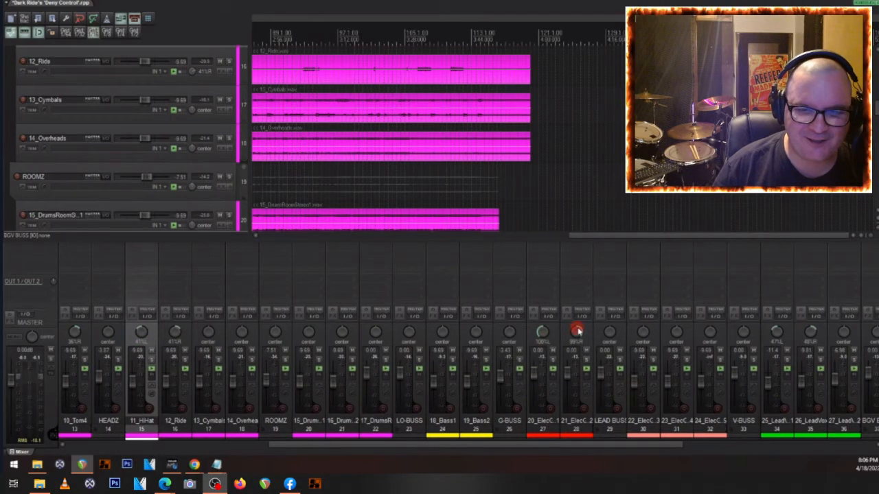
{"action": "left_click", "coordinate": [288, 181]}
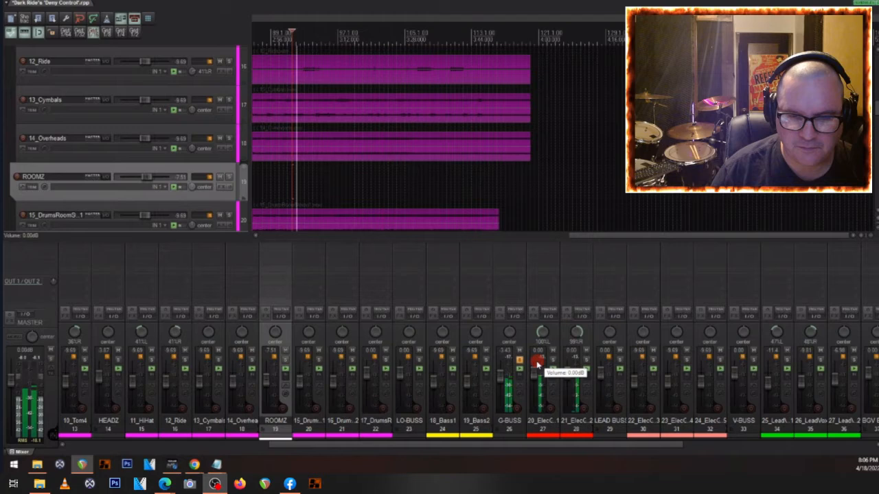
{"action": "key", "text": "space"}
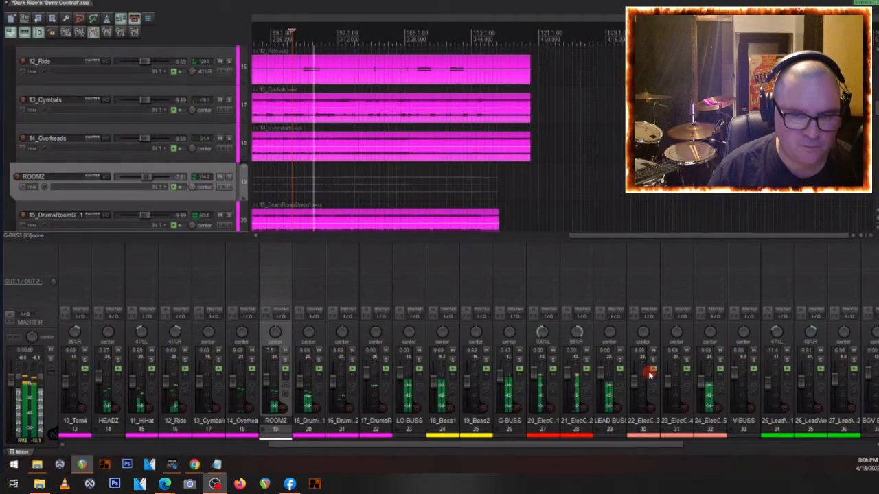
{"action": "key", "text": "space"}
- Audition the double-tracked 25_LeadVox1 and 26_LeadVox1DT phrase with the V-BUSS soloed and in the full mix
{"action": "scroll", "coordinate": [461, 382], "scroll_direction": "right", "scroll_amount": 5}
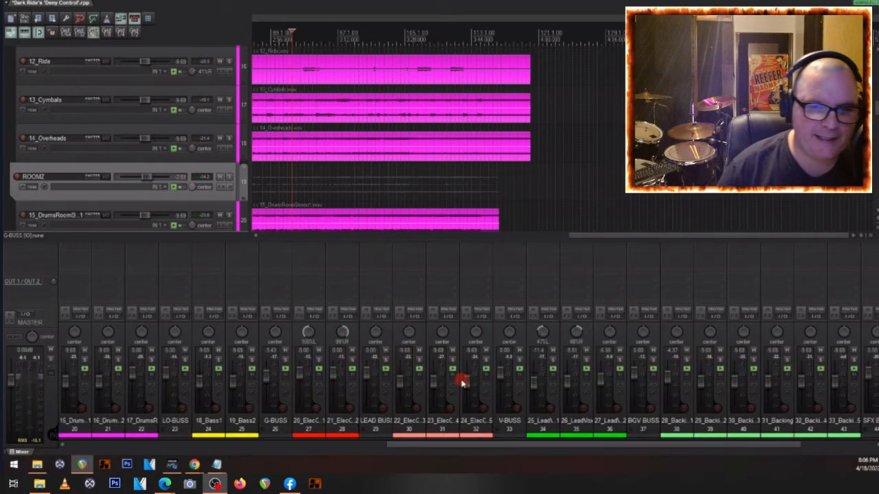
{"action": "scroll", "coordinate": [455, 363], "scroll_direction": "right", "scroll_amount": 3}
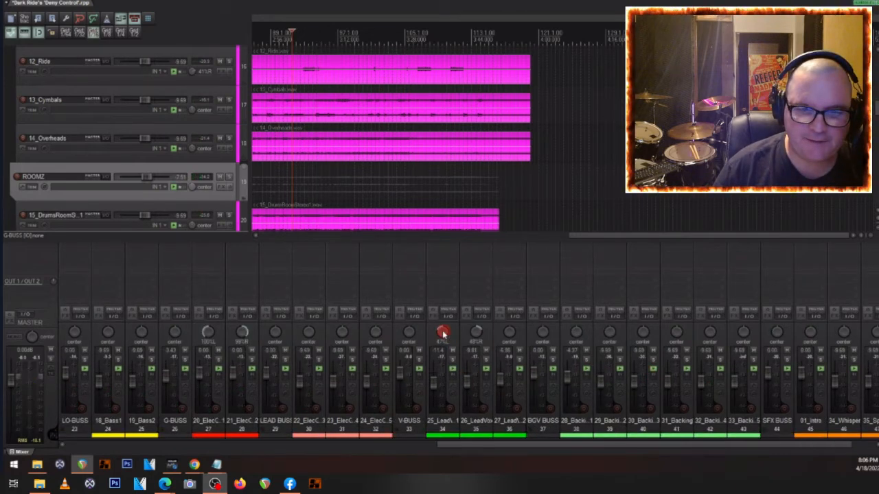
{"action": "scroll", "coordinate": [96, 145], "scroll_direction": "down", "scroll_amount": 5}
{"action": "scroll", "coordinate": [94, 143], "scroll_direction": "down", "scroll_amount": 9}
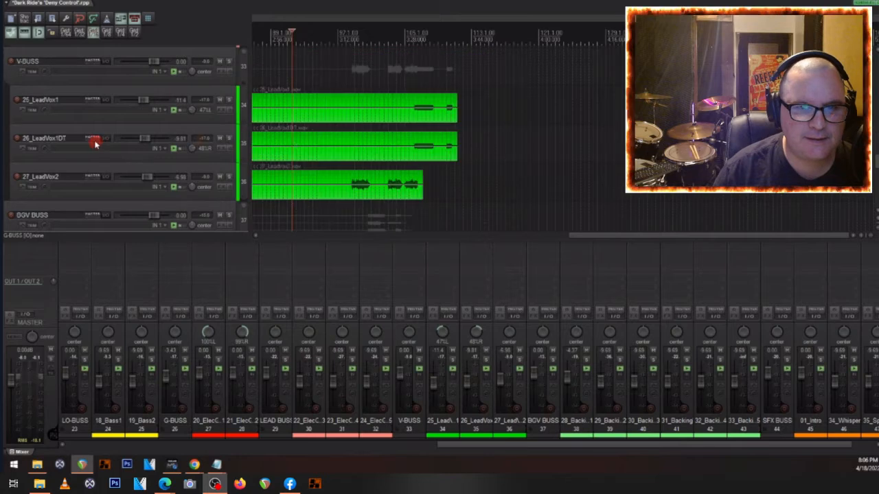
{"action": "scroll", "coordinate": [98, 121], "scroll_direction": "up", "scroll_amount": 5}
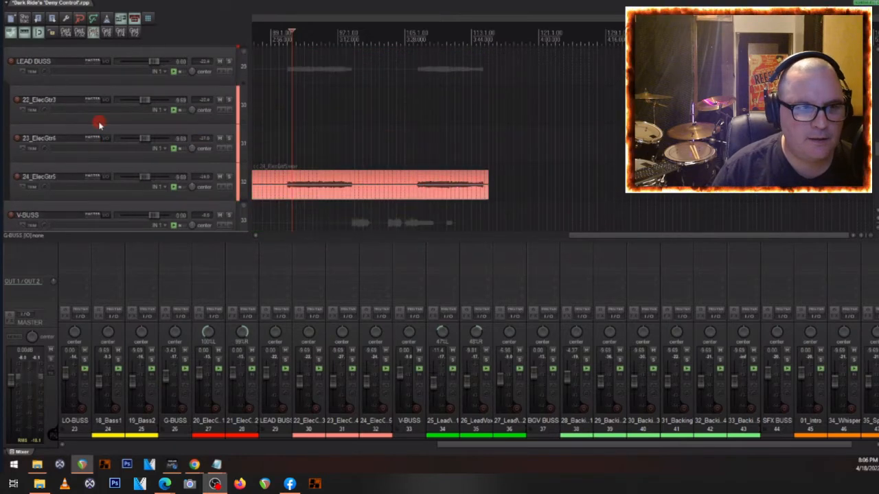
{"action": "scroll", "coordinate": [99, 124], "scroll_direction": "down", "scroll_amount": 2}
{"action": "scroll", "coordinate": [99, 124], "scroll_direction": "down", "scroll_amount": 2}
{"action": "scroll", "coordinate": [296, 198], "scroll_direction": "down", "scroll_amount": 6}
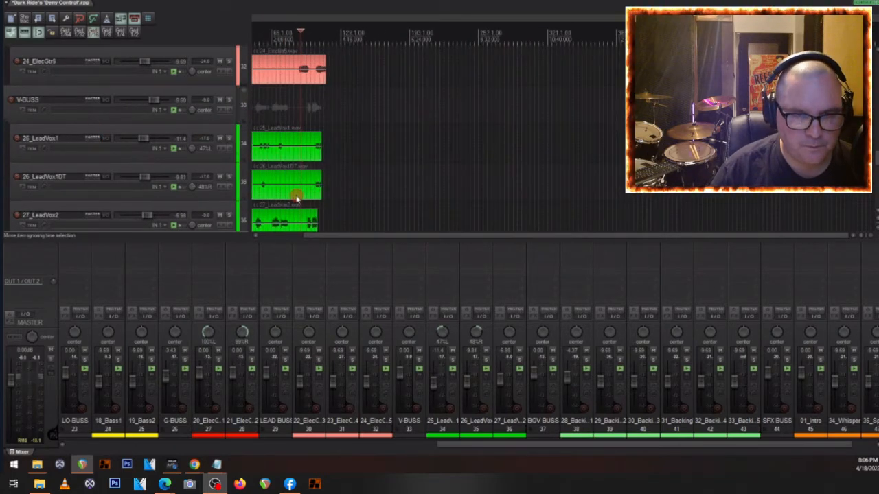
{"action": "scroll", "coordinate": [296, 198], "scroll_direction": "up", "scroll_amount": 3}
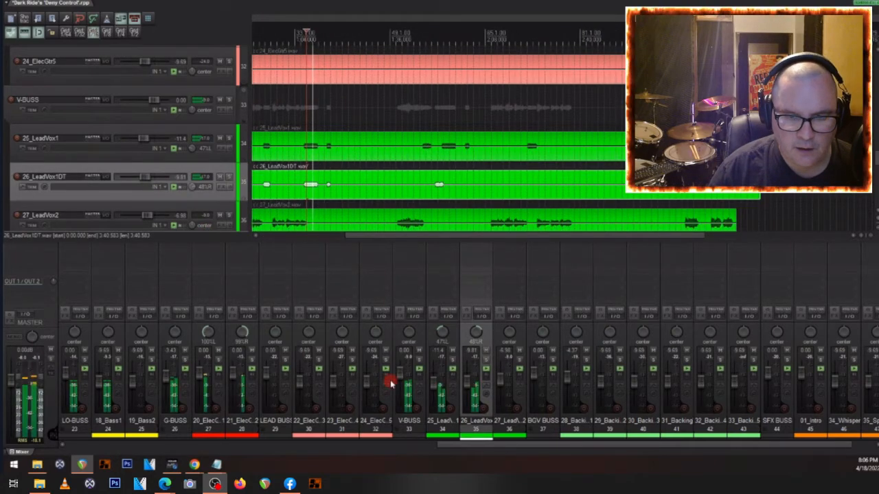
{"action": "left_click", "coordinate": [419, 361]}
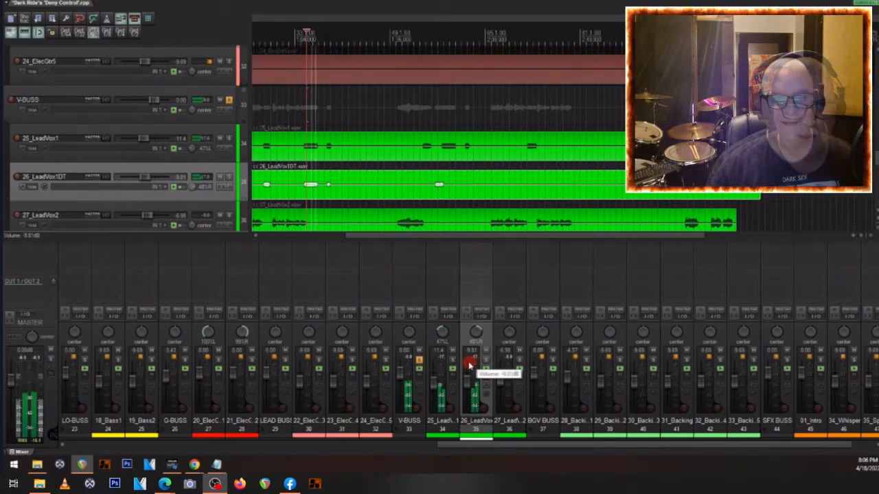
{"action": "key", "text": "space"}
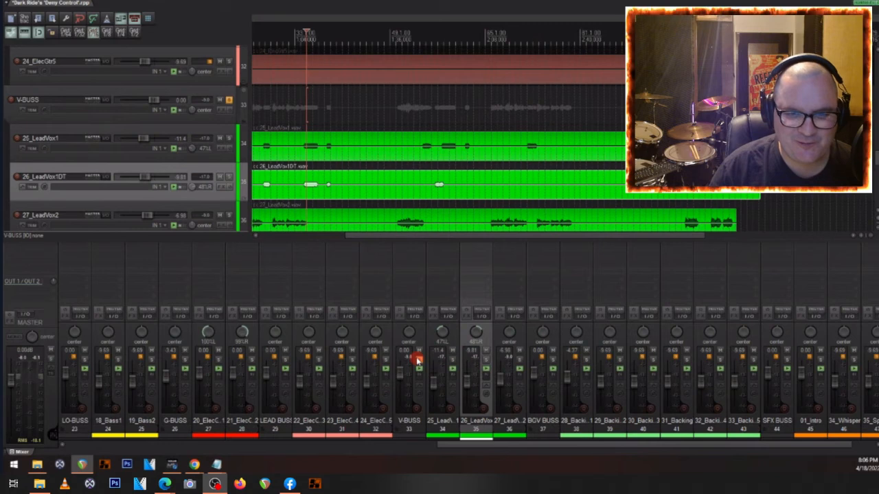
{"action": "key", "text": "space"}
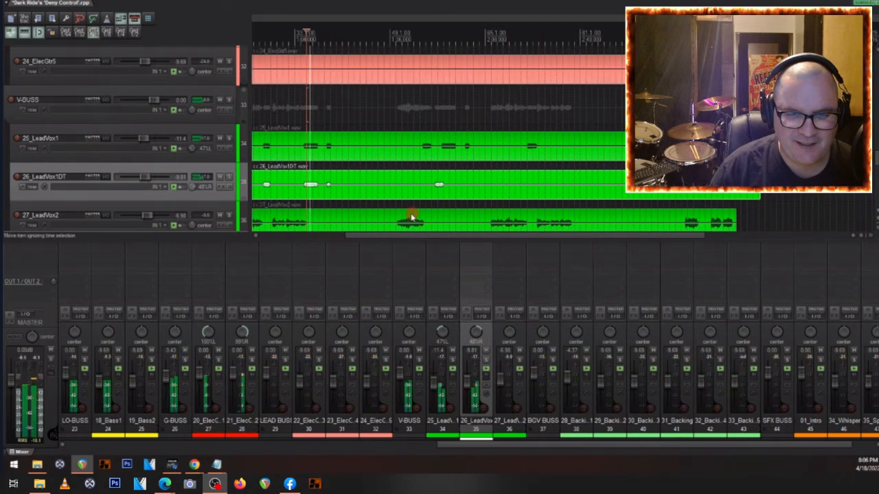
- Set the 27_LeadVox2 track's volume to 0.00 dB while checking its phrase in playback
{"action": "left_click", "coordinate": [412, 218]}
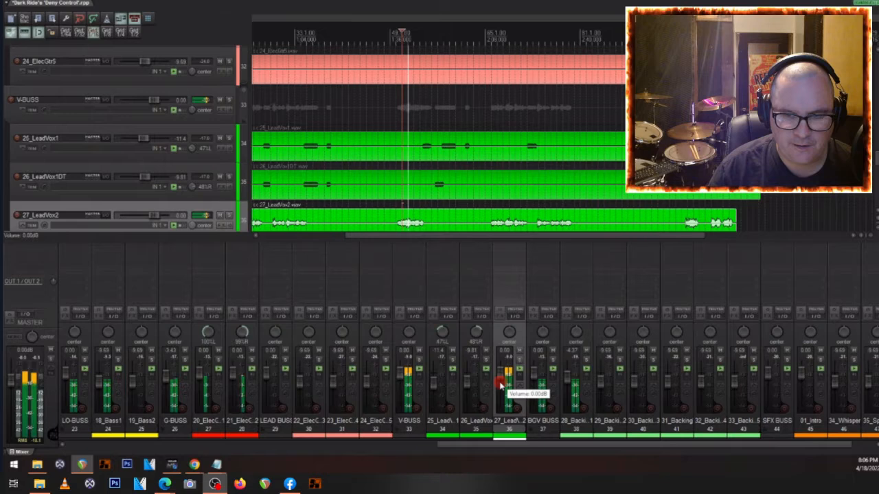
{"action": "left_click_drag", "start_coordinate": [500, 374], "coordinate": [500, 377]}
{"action": "key", "text": "space"}
{"action": "scroll", "coordinate": [128, 157], "scroll_direction": "down", "scroll_amount": 1}
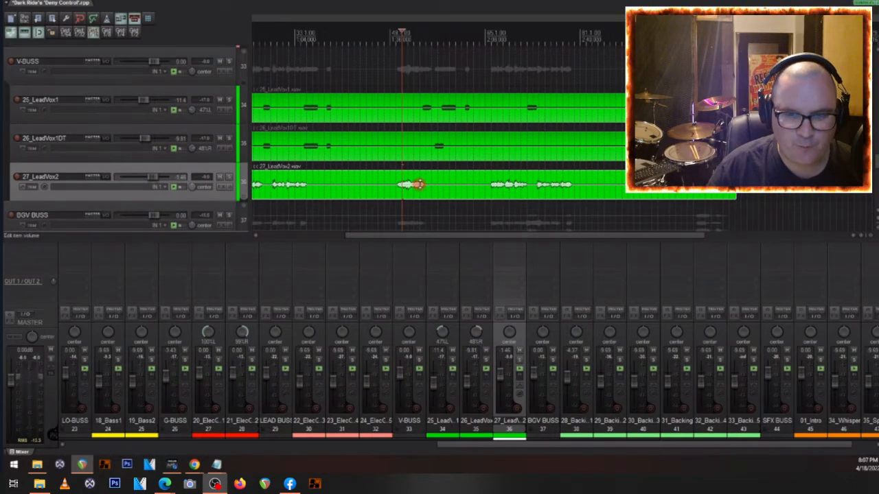
{"action": "double_click", "coordinate": [502, 373]}
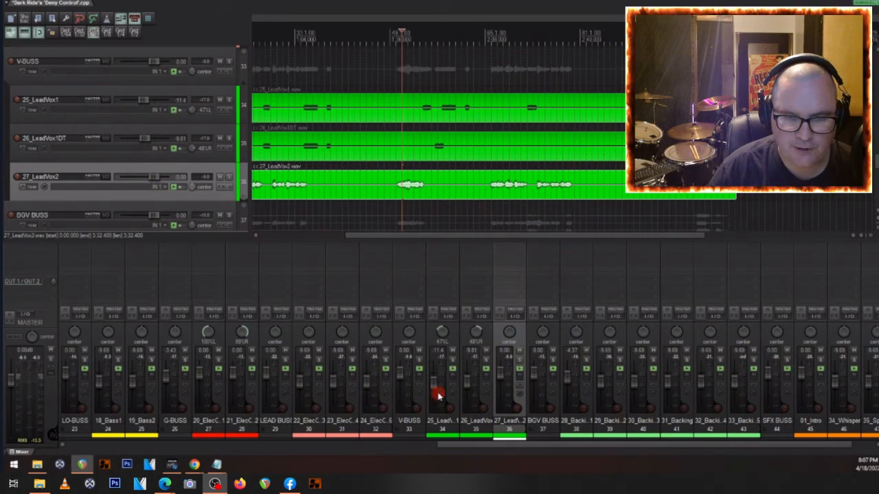
- Lower the item volume of the 27_LeadVox2 clip to about -3.3 dB during playback
{"action": "key", "text": "space"}
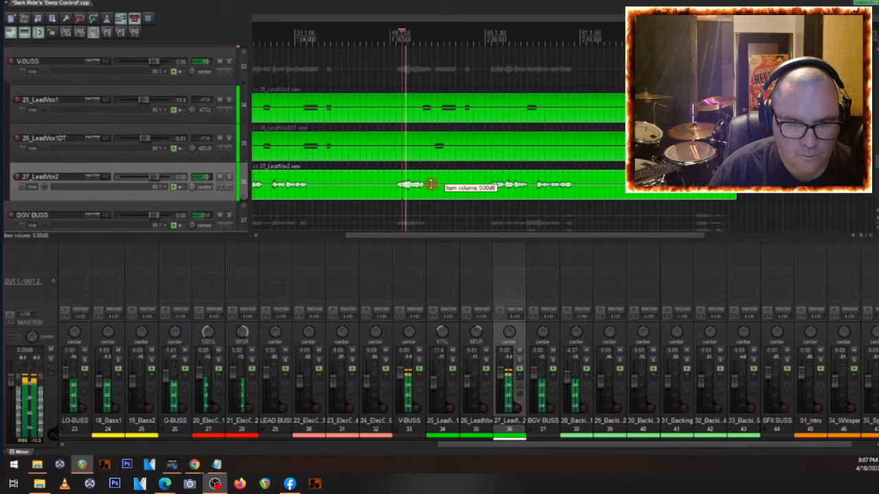
{"action": "left_click_drag", "start_coordinate": [430, 184], "coordinate": [430, 189]}
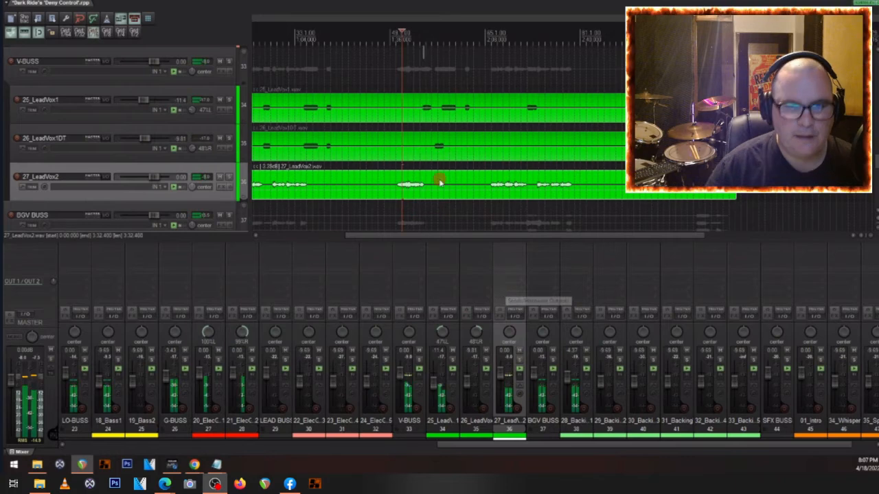
{"action": "key", "text": "space"}
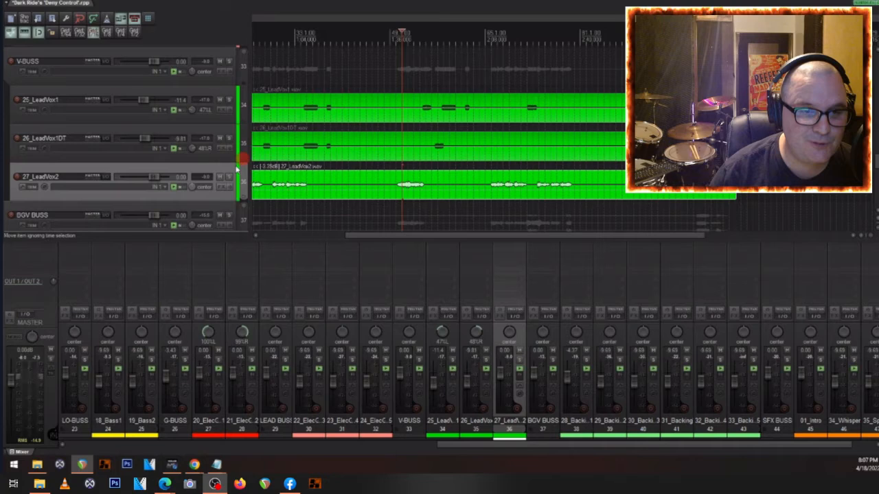
- Lower the item volume of the 19_Bass2 clip to about -10.2 dB
{"action": "scroll", "coordinate": [171, 147], "scroll_direction": "up", "scroll_amount": 2}
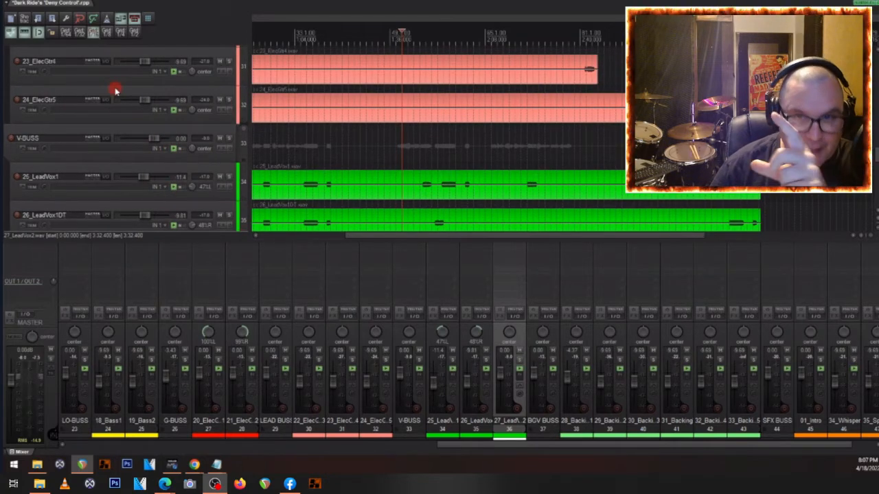
{"action": "scroll", "coordinate": [78, 102], "scroll_direction": "up", "scroll_amount": 4}
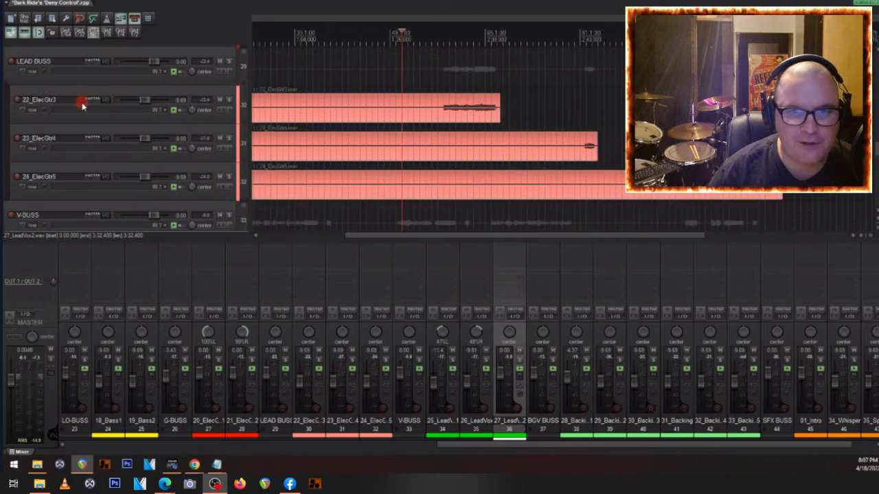
{"action": "scroll", "coordinate": [173, 95], "scroll_direction": "up", "scroll_amount": 2}
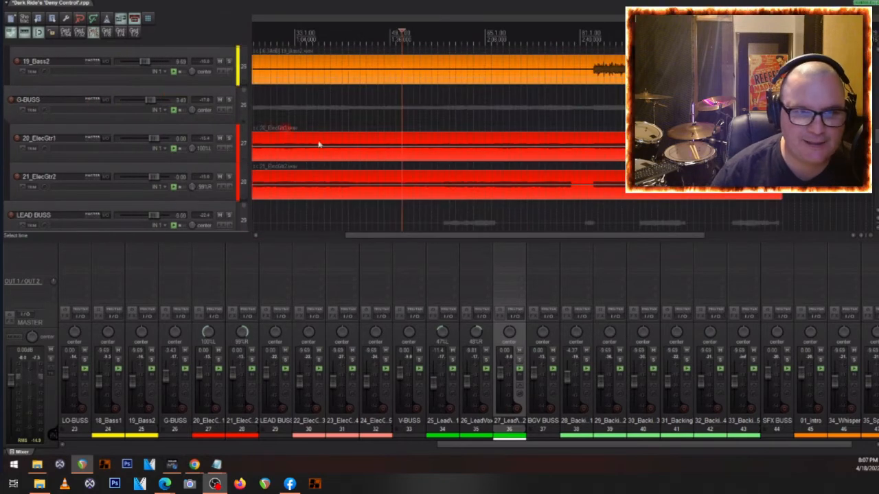
{"action": "scroll", "coordinate": [575, 98], "scroll_direction": "up", "scroll_amount": 1}
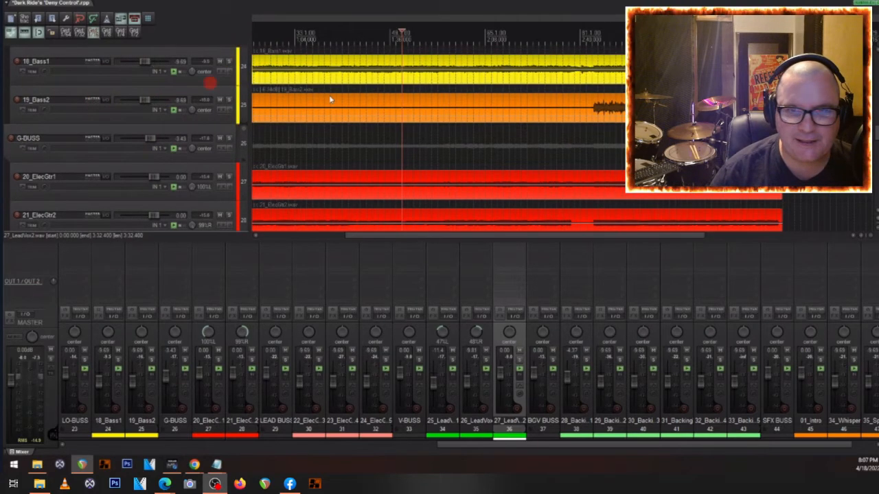
{"action": "left_click", "coordinate": [604, 116]}
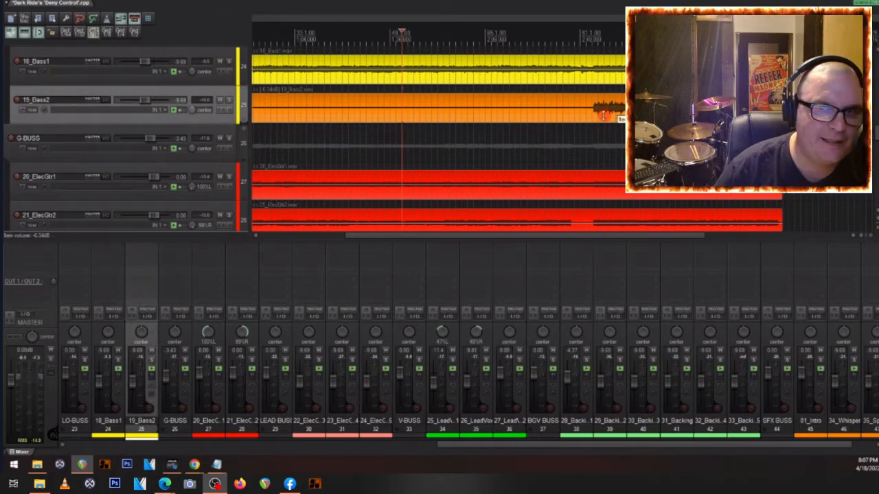
{"action": "left_click_drag", "start_coordinate": [603, 116], "coordinate": [603, 117]}
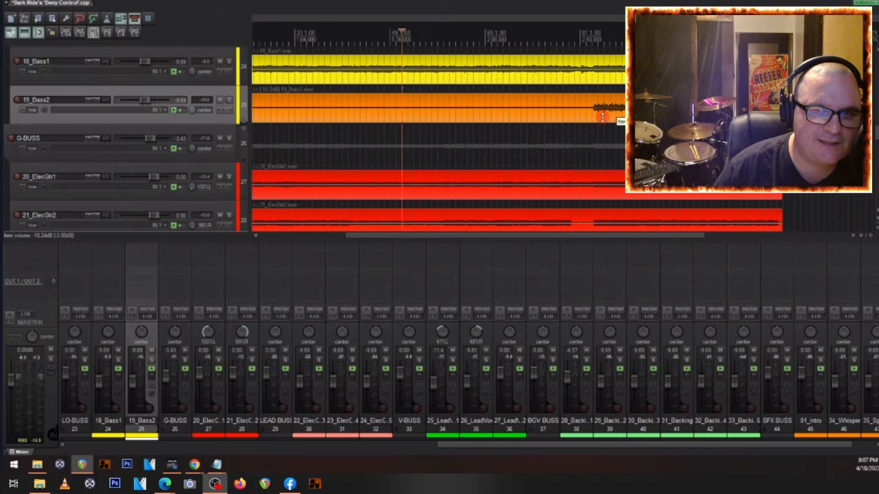
- Play the song from just before the 19_Bass2 part to check its level against the mix
{"action": "scroll", "coordinate": [146, 109], "scroll_direction": "up", "scroll_amount": 2}
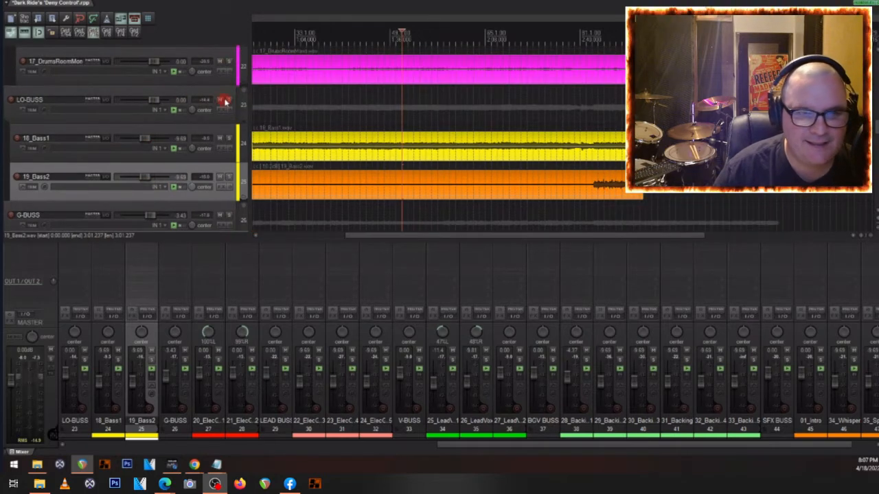
{"action": "left_click", "coordinate": [592, 197]}
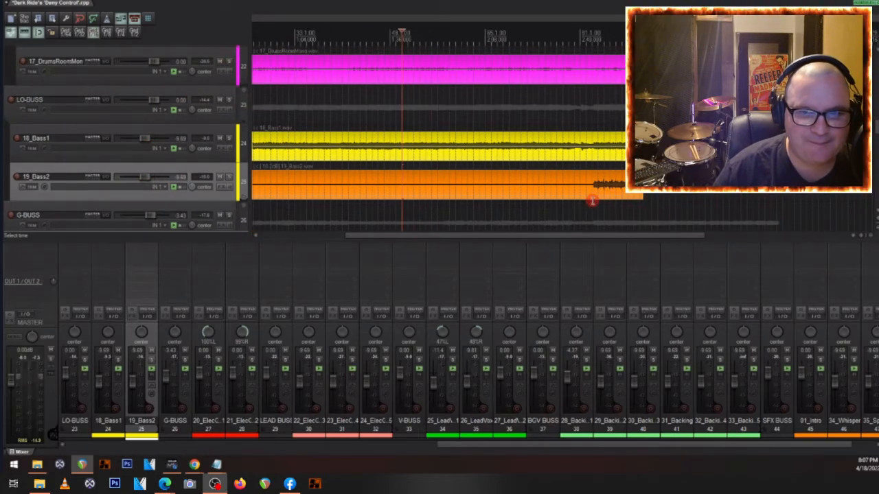
{"action": "key", "text": "space"}
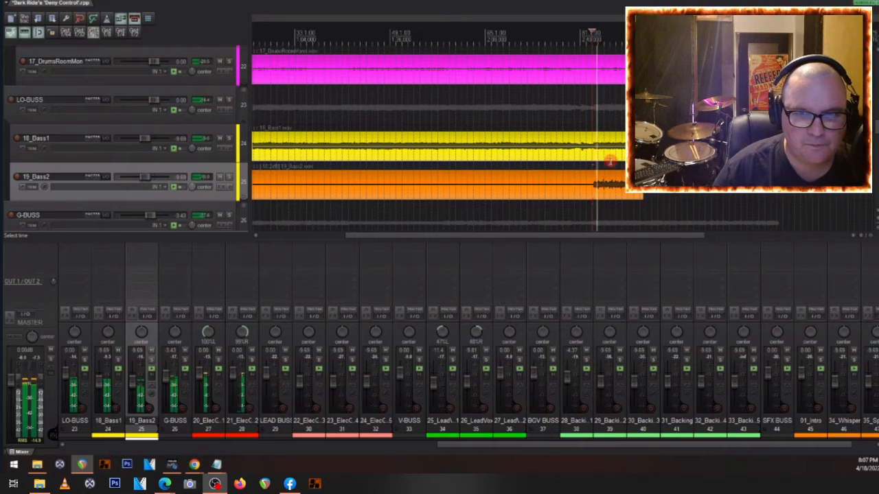
{"action": "key", "text": "space"}
- Color the 18_Bass1 and 19_Bass2 clips yellow
{"action": "left_click_drag", "start_coordinate": [551, 151], "coordinate": [524, 185]}
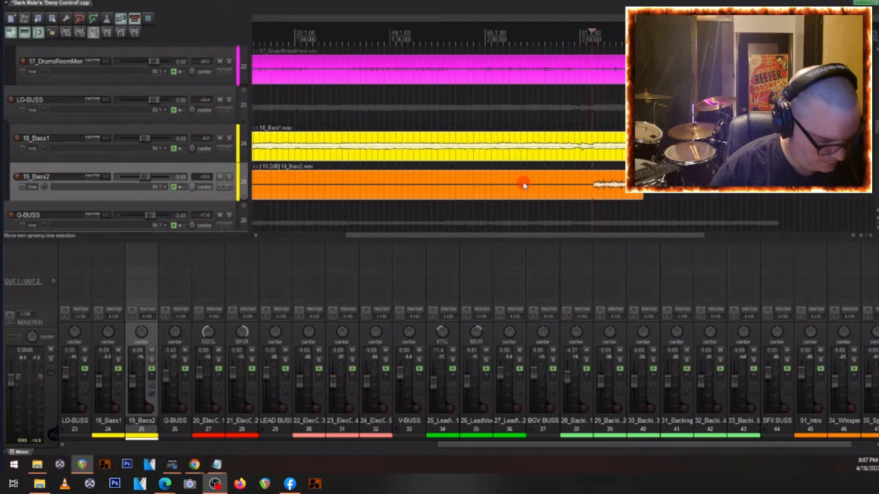
{"action": "key", "text": "ctrl+shift+c"}
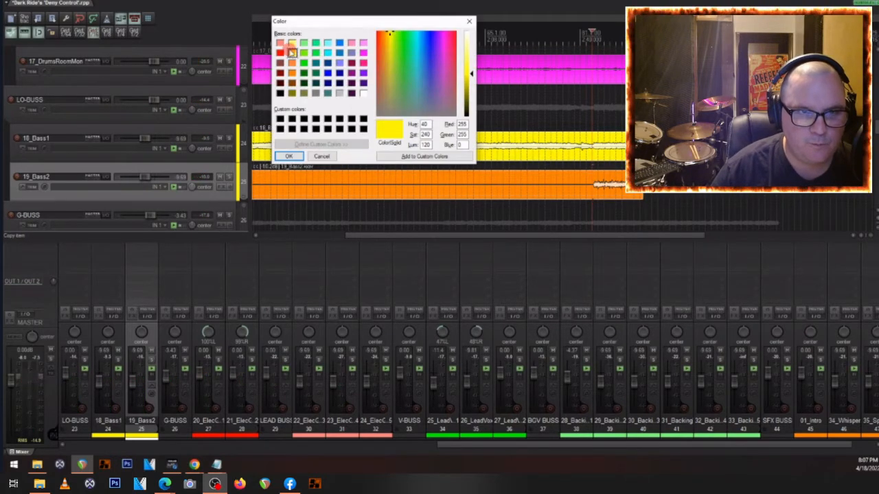
{"action": "left_click", "coordinate": [290, 156]}
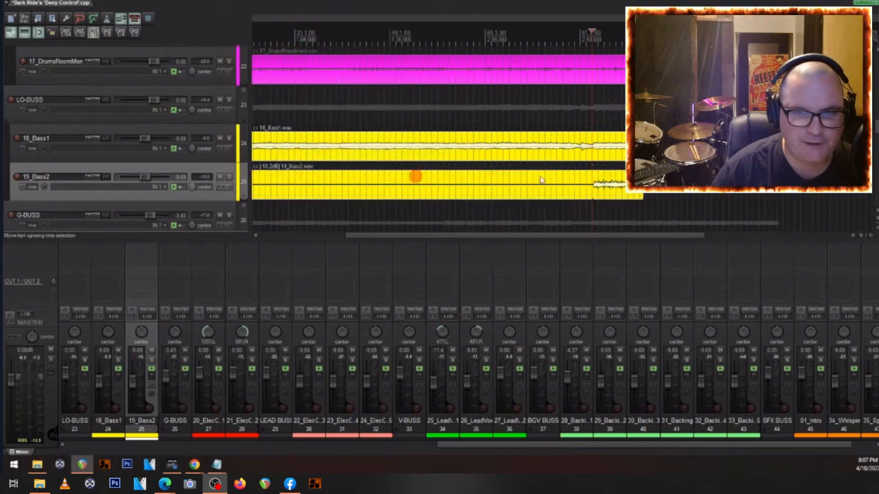
- Solo the LO-BUSS during playback to hear the two bass tracks together, and clear the solo
{"action": "left_click", "coordinate": [229, 100]}
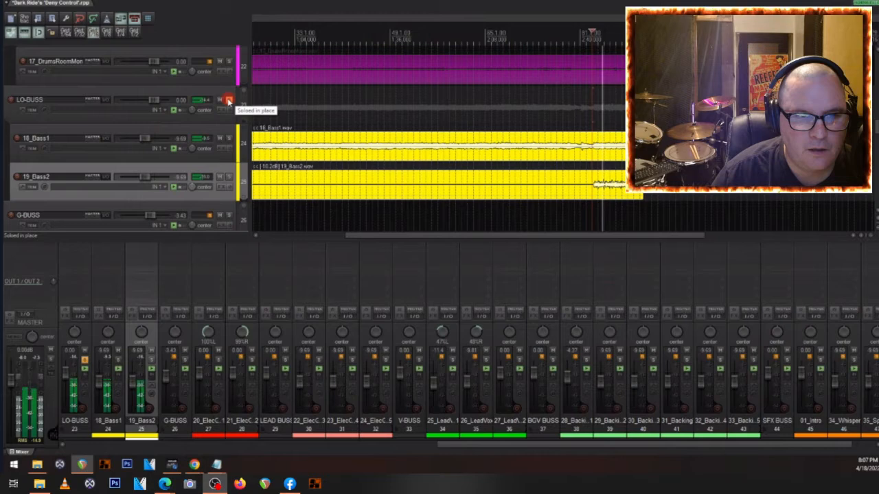
{"action": "left_click", "coordinate": [228, 100]}
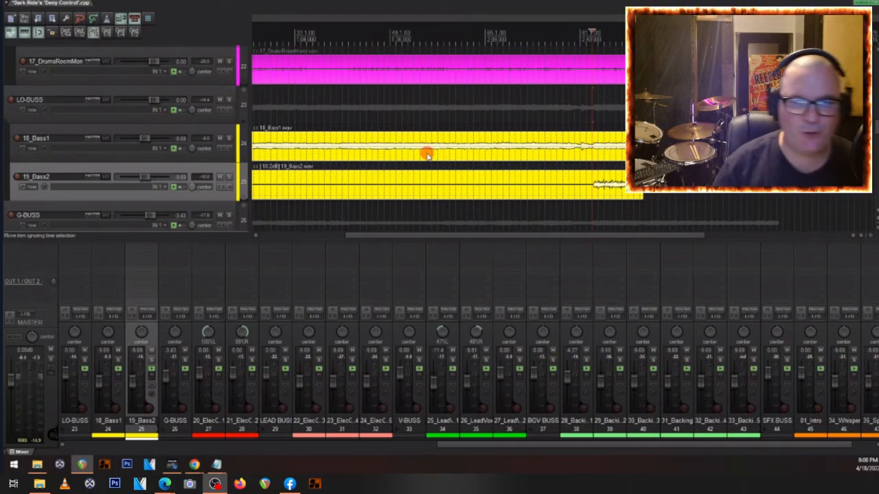
- Play the song and review the tracks from the basses through the guitars and vocals to the SFX BUSS
{"action": "scroll", "coordinate": [95, 129], "scroll_direction": "down", "scroll_amount": 3}
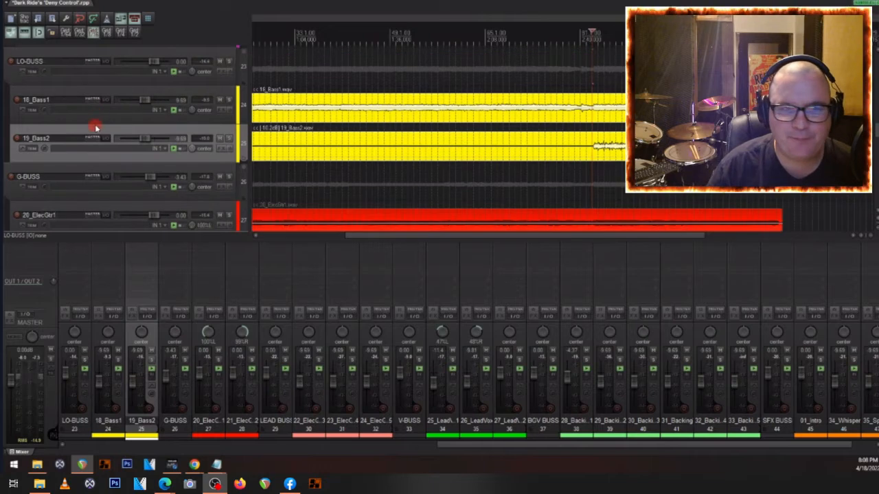
{"action": "scroll", "coordinate": [96, 127], "scroll_direction": "down", "scroll_amount": 1}
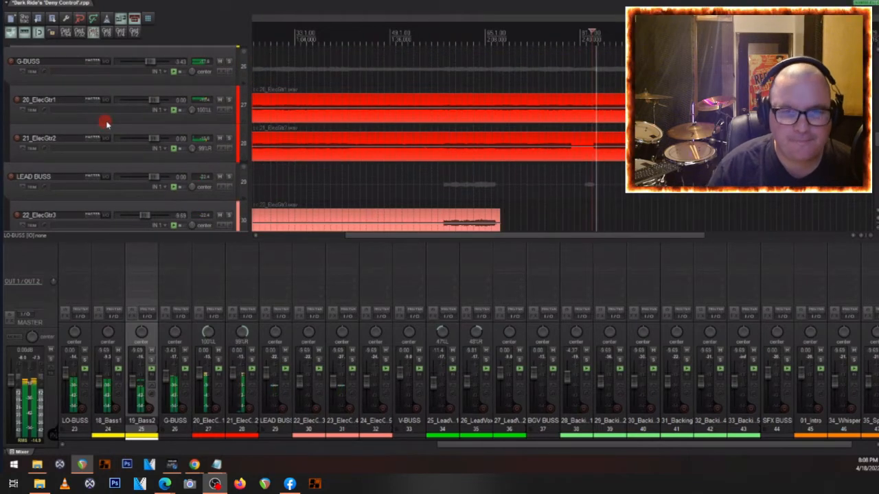
{"action": "scroll", "coordinate": [103, 124], "scroll_direction": "down", "scroll_amount": 1}
{"action": "scroll", "coordinate": [106, 123], "scroll_direction": "down", "scroll_amount": 1}
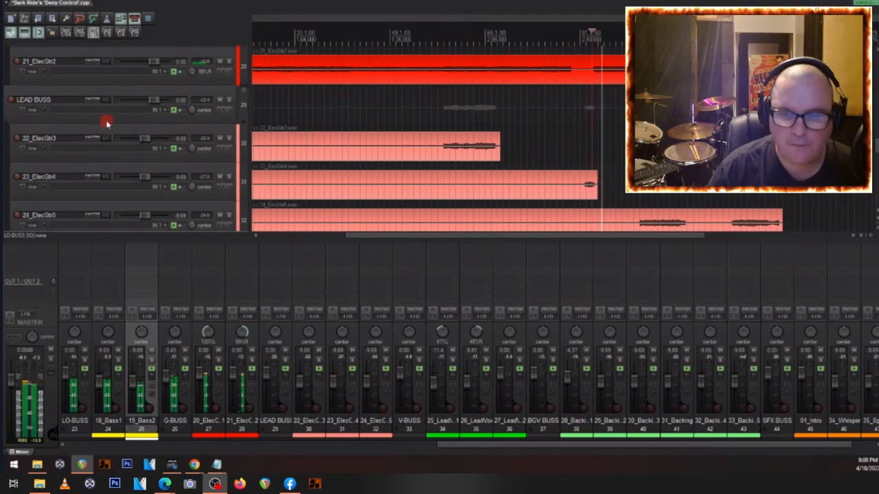
{"action": "scroll", "coordinate": [107, 122], "scroll_direction": "down", "scroll_amount": 2}
{"action": "scroll", "coordinate": [107, 122], "scroll_direction": "down", "scroll_amount": 4}
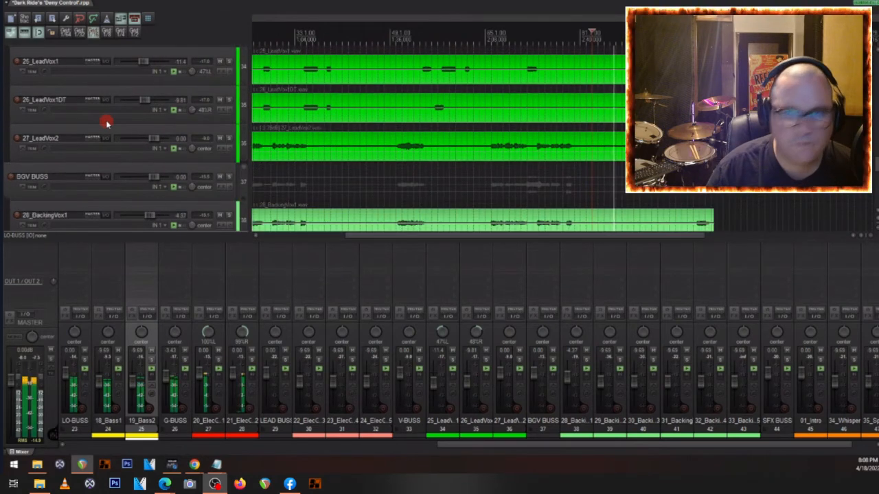
{"action": "scroll", "coordinate": [106, 123], "scroll_direction": "down", "scroll_amount": 1}
{"action": "scroll", "coordinate": [107, 122], "scroll_direction": "down", "scroll_amount": 3}
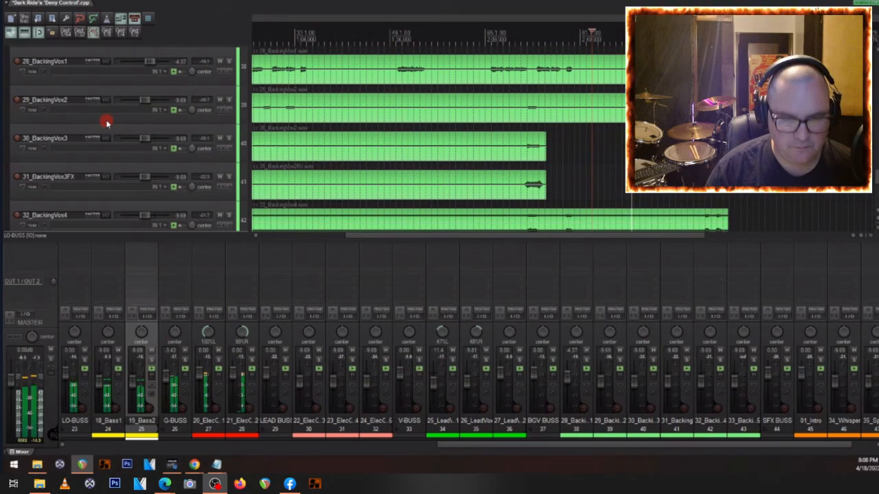
{"action": "scroll", "coordinate": [107, 122], "scroll_direction": "down", "scroll_amount": 2}
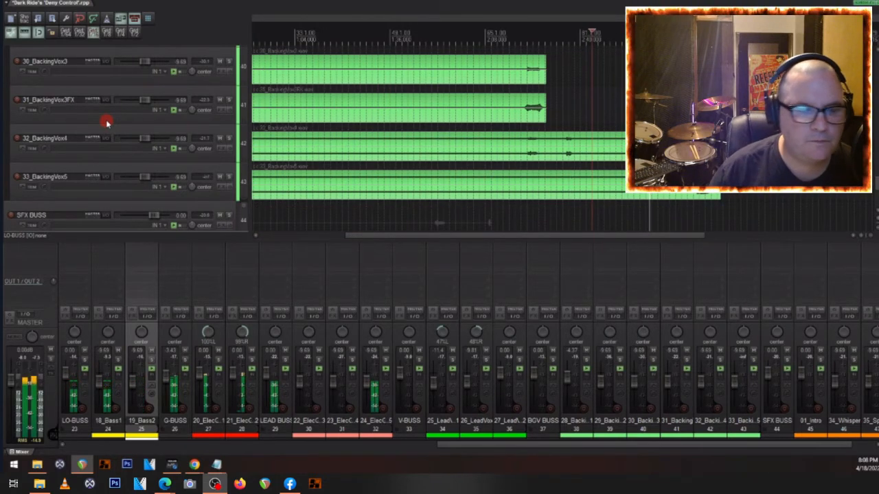
{"action": "key", "text": "space"}
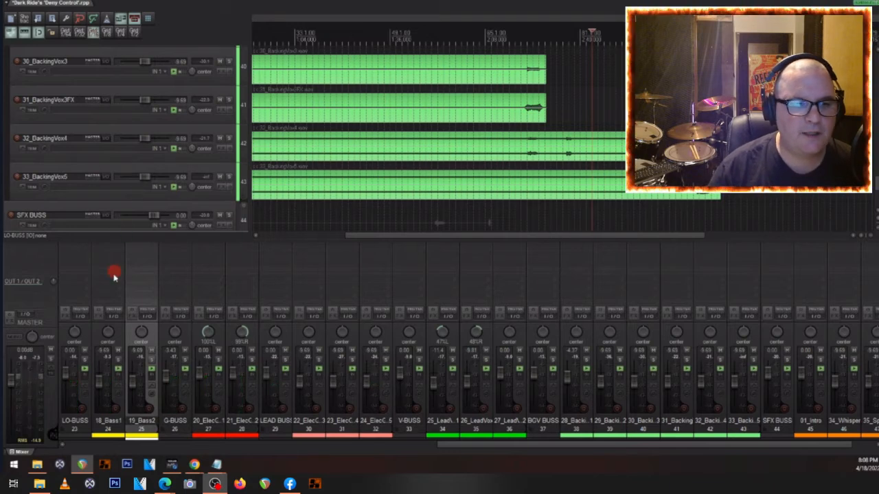
- Select every track in the session and open the effect browser for the DRUMZ folder track
{"action": "scroll", "coordinate": [90, 278], "scroll_direction": "left", "scroll_amount": 3}
{"action": "scroll", "coordinate": [213, 343], "scroll_direction": "left", "scroll_amount": 2}
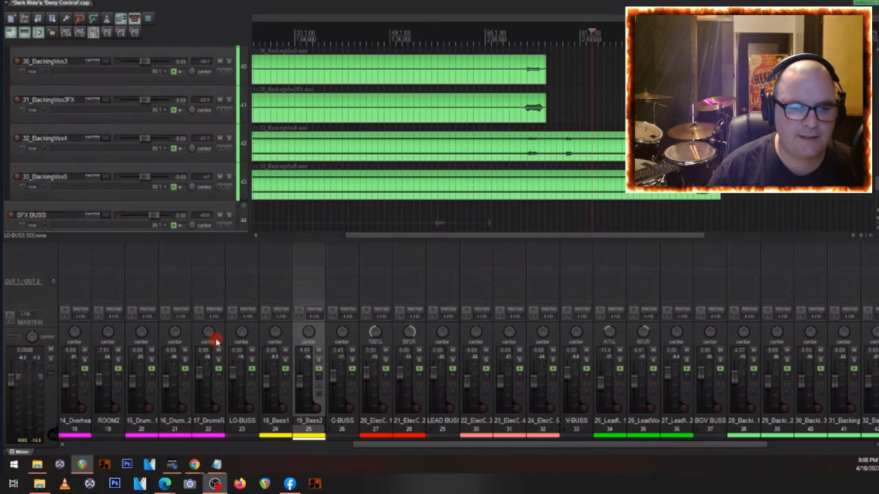
{"action": "scroll", "coordinate": [214, 339], "scroll_direction": "left", "scroll_amount": 4}
{"action": "scroll", "coordinate": [215, 339], "scroll_direction": "left", "scroll_amount": 3}
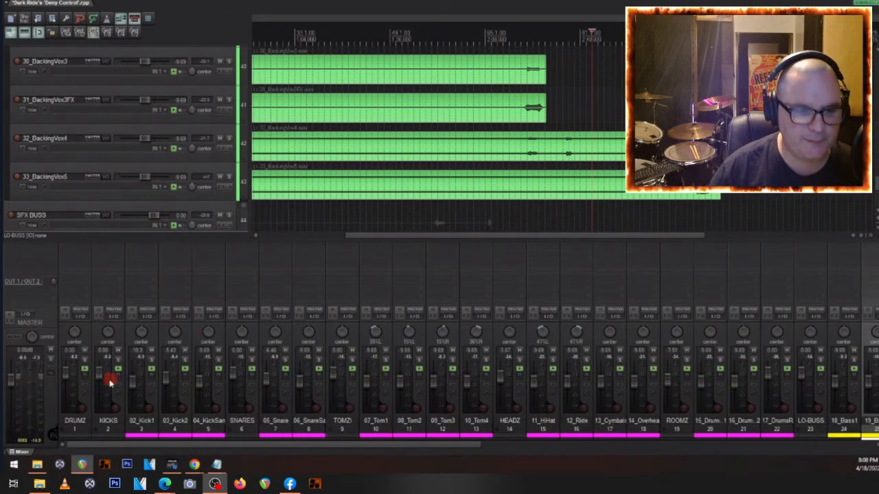
{"action": "left_click", "coordinate": [82, 423]}
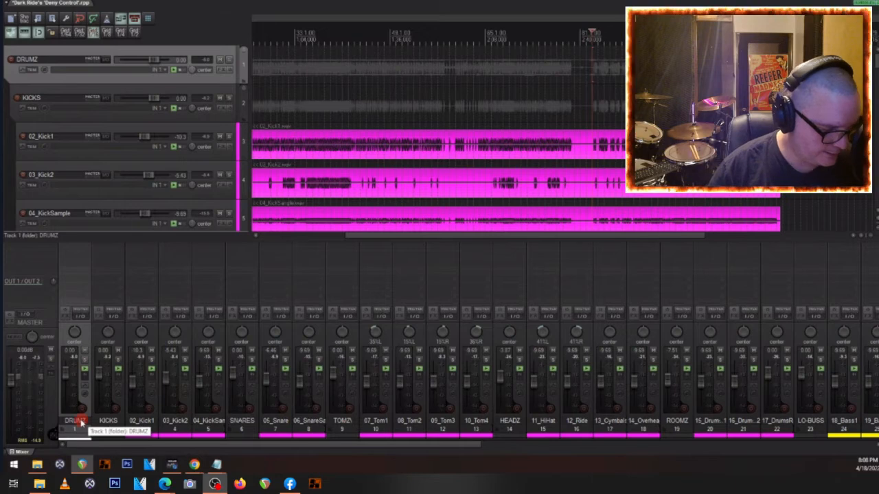
{"action": "key", "text": "ctrl+a"}
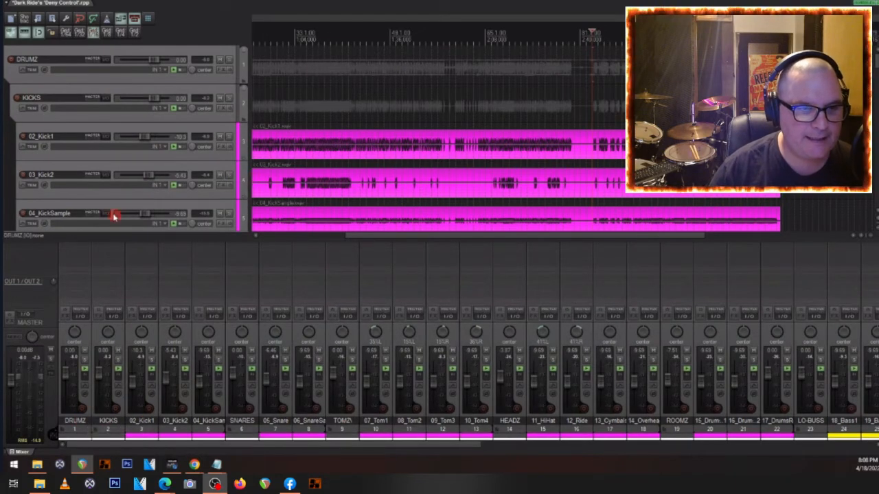
{"action": "right_click", "coordinate": [83, 245]}
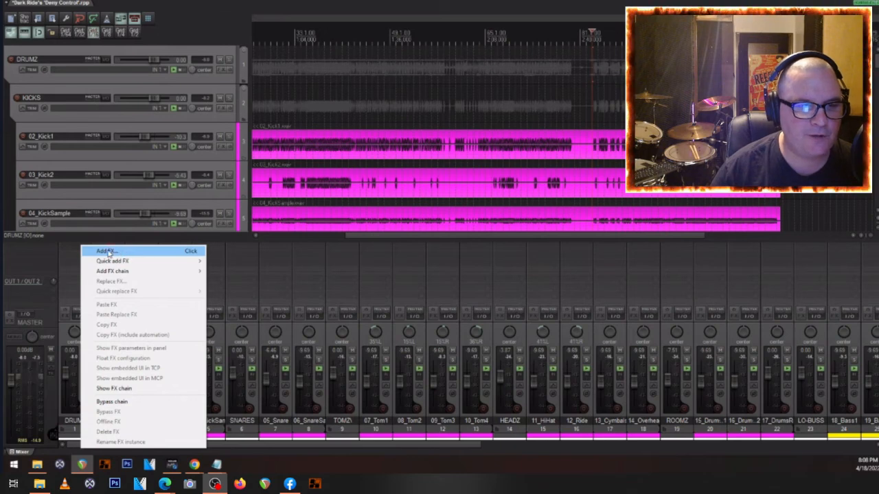
{"action": "left_click", "coordinate": [107, 251]}
- Add the Virtual Mix Rack (Slate Digital) VST to all selected tracks and close the effect browser
{"action": "scroll", "coordinate": [216, 141], "scroll_direction": "down", "scroll_amount": 5}
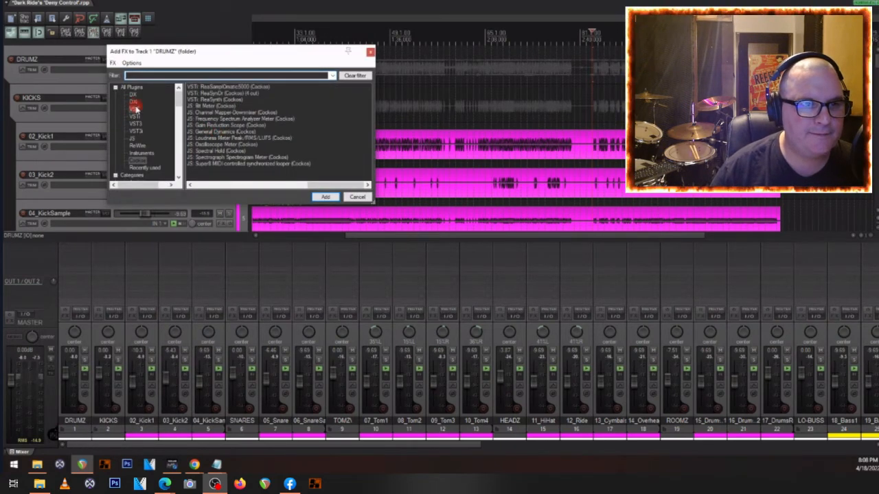
{"action": "left_click", "coordinate": [136, 108]}
{"action": "scroll", "coordinate": [225, 137], "scroll_direction": "down", "scroll_amount": 10}
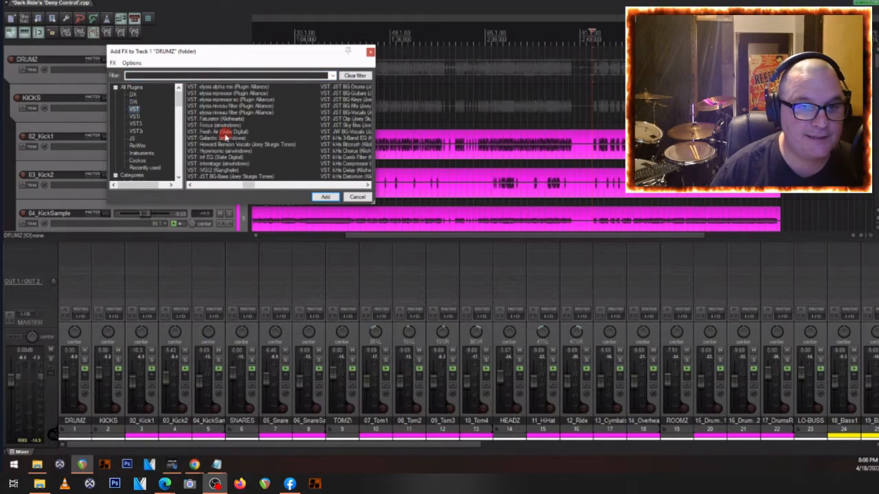
{"action": "scroll", "coordinate": [224, 138], "scroll_direction": "down", "scroll_amount": 15}
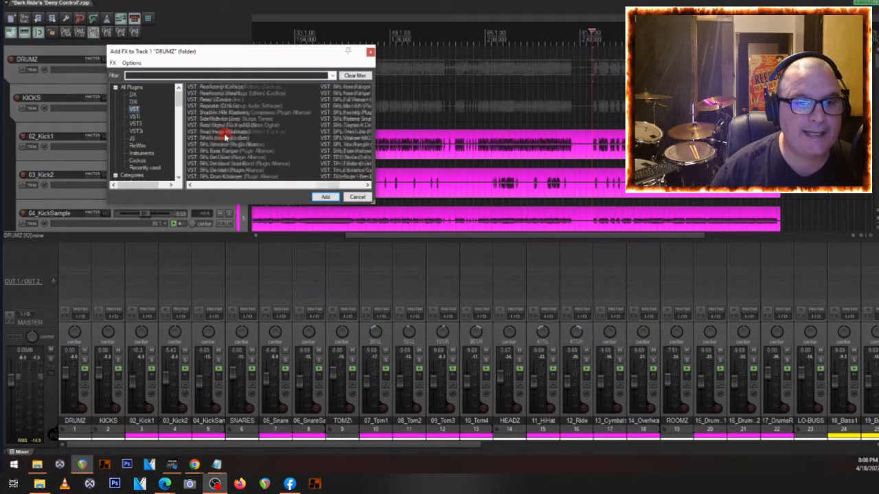
{"action": "scroll", "coordinate": [224, 138], "scroll_direction": "down", "scroll_amount": 5}
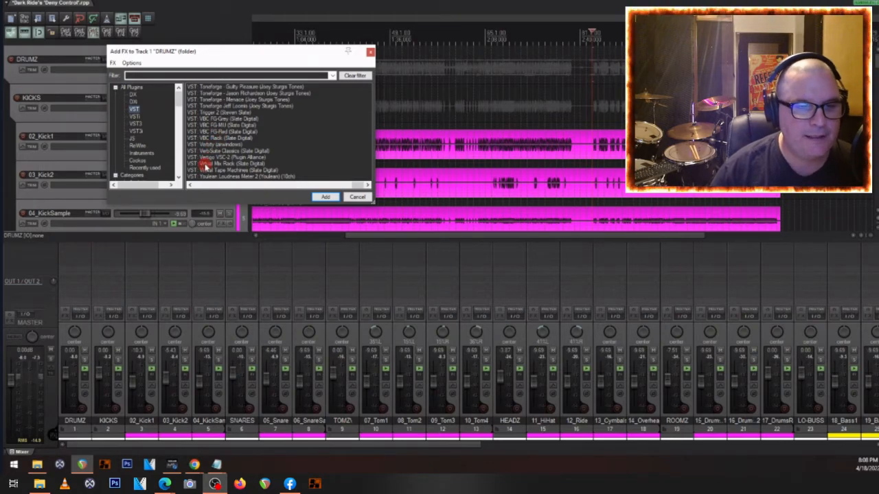
{"action": "right_click", "coordinate": [205, 163]}
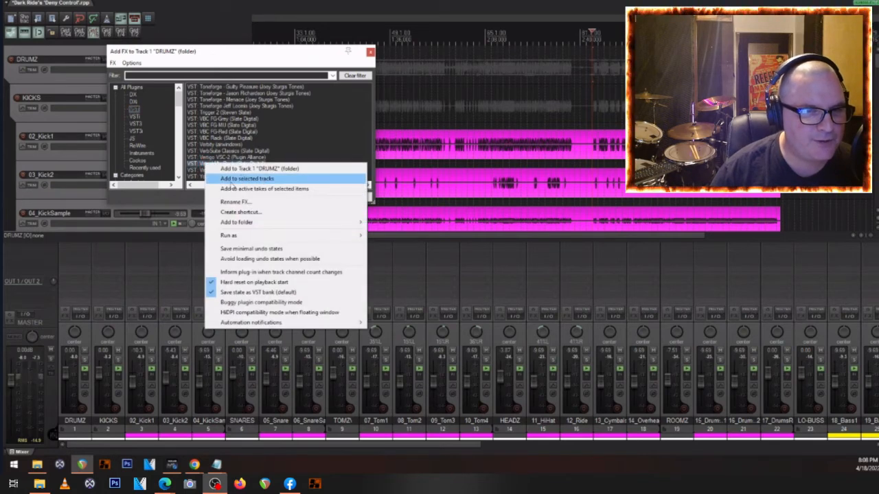
{"action": "left_click", "coordinate": [232, 179]}
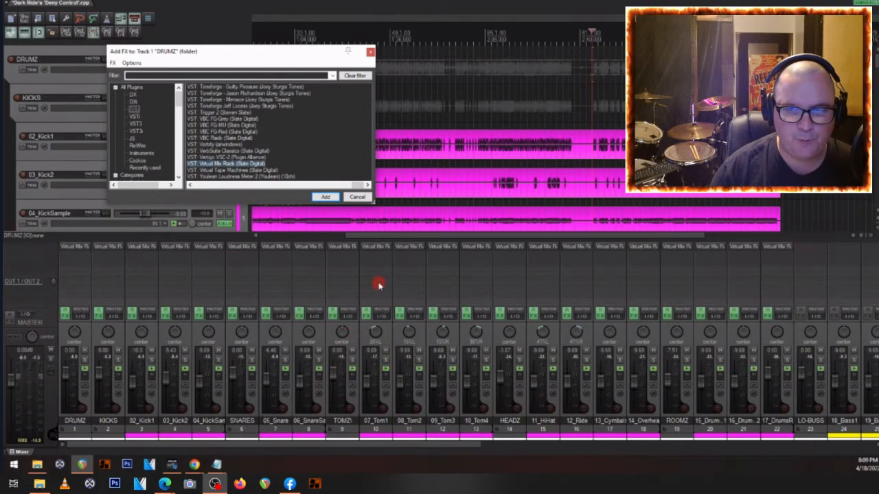
{"action": "left_click", "coordinate": [369, 55]}
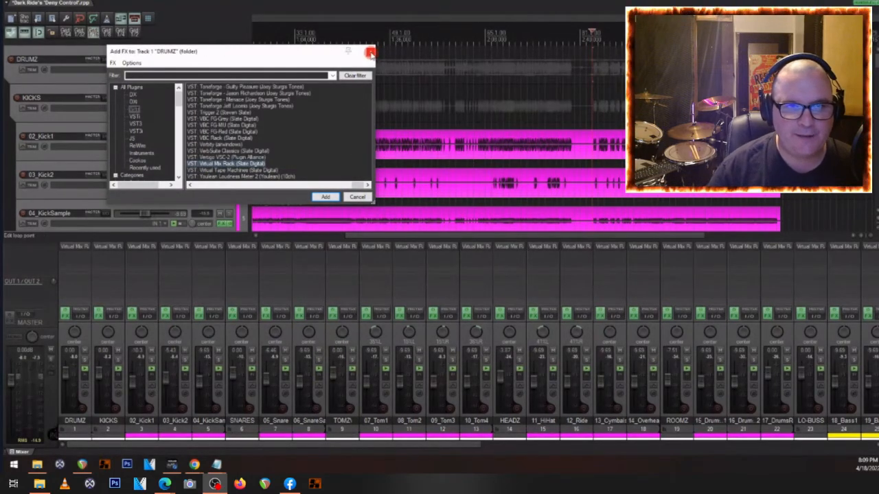
- Examine the modules in the Virtual Mix Rack on the 06_SnareSample track and close the plugin window
{"action": "left_click", "coordinate": [316, 249]}
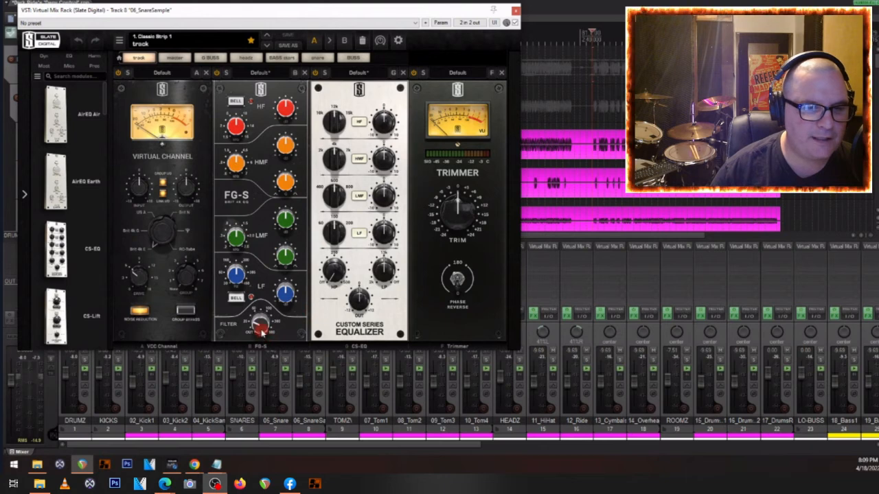
{"action": "left_click_drag", "start_coordinate": [377, 268], "coordinate": [376, 266]}
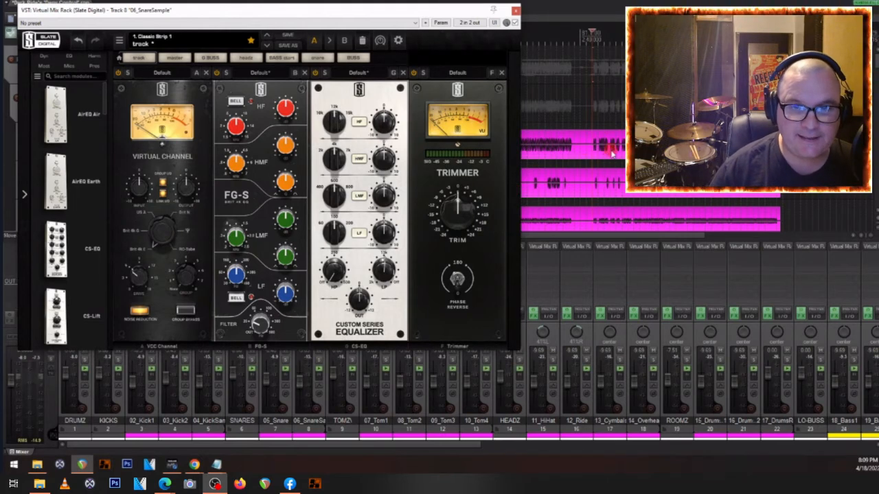
{"action": "left_click_drag", "start_coordinate": [463, 10], "coordinate": [513, 159]}
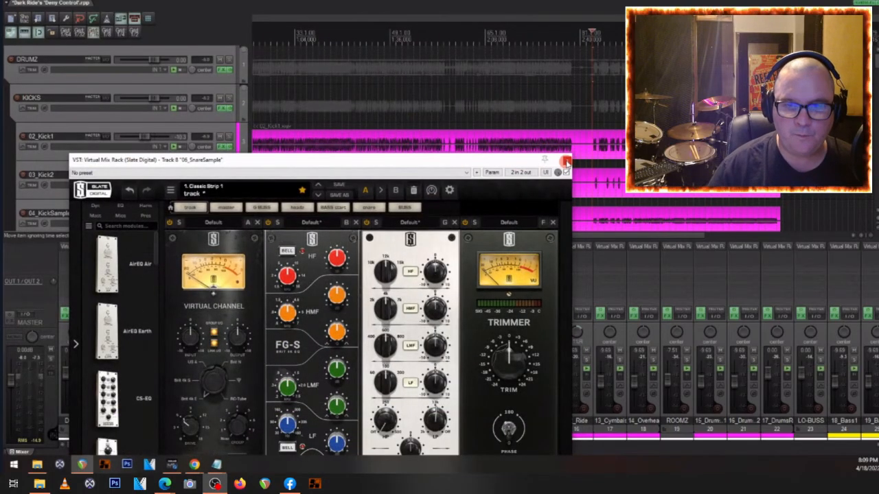
{"action": "left_click", "coordinate": [567, 160]}
{"action": "scroll", "coordinate": [483, 357], "scroll_direction": "right", "scroll_amount": 4}
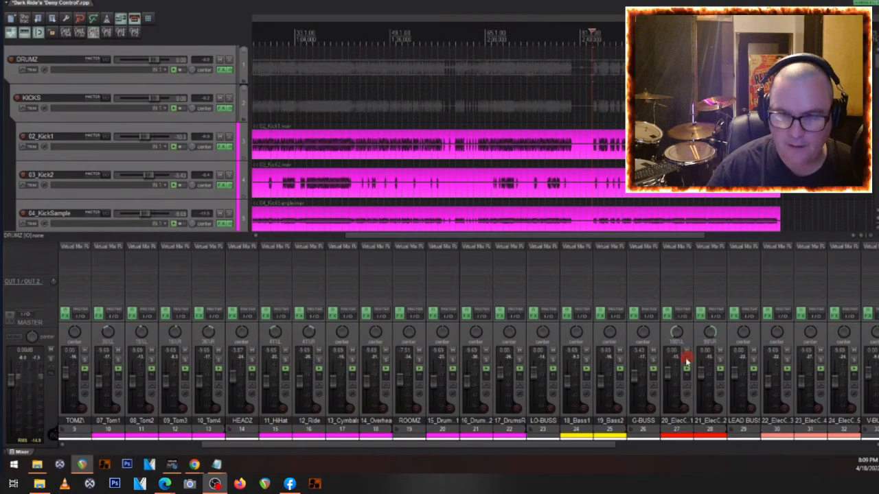
{"action": "left_click", "coordinate": [686, 357]}
{"action": "key", "text": "space"}
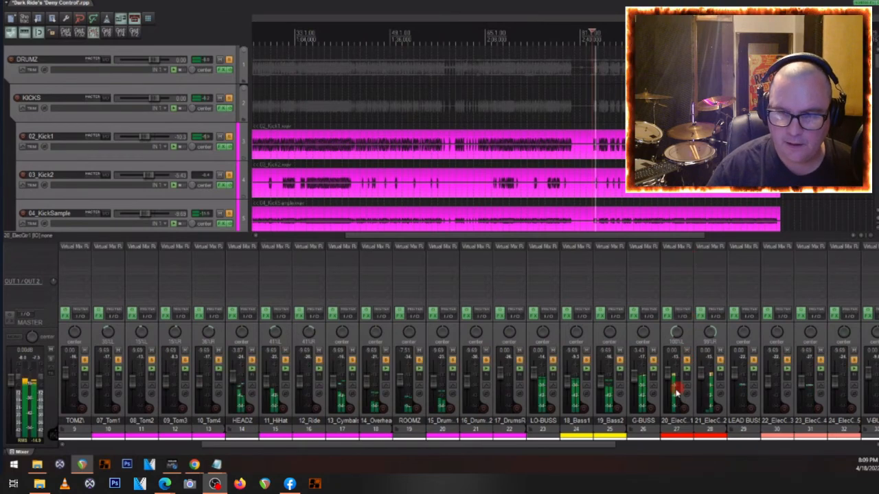
{"action": "key", "text": "space"}
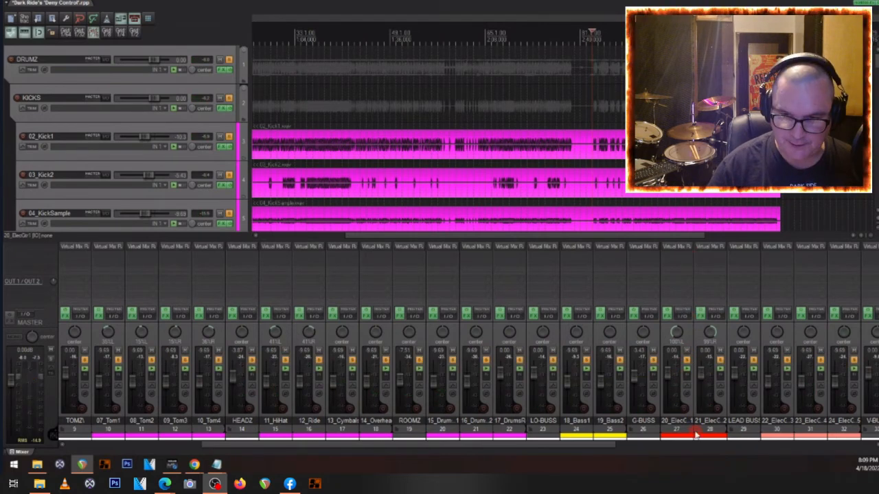
{"action": "left_click", "coordinate": [686, 407], "text": "ctrl"}
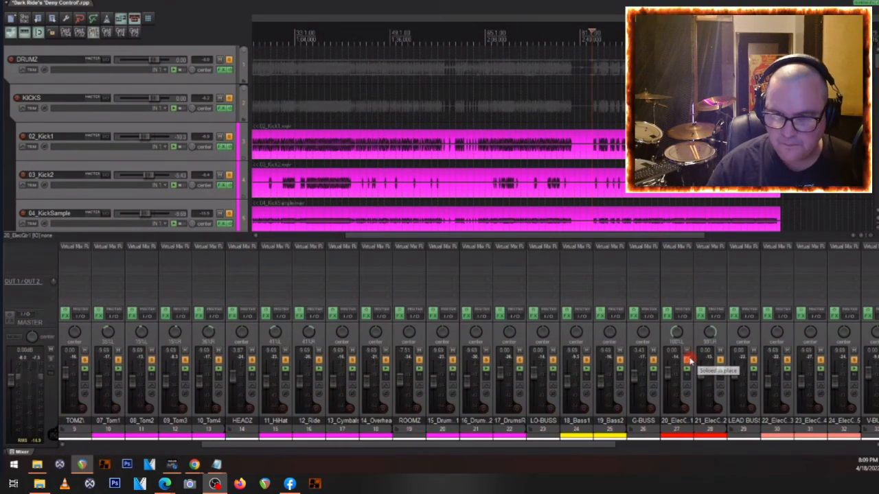
{"action": "right_click", "coordinate": [690, 359]}
{"action": "left_click", "coordinate": [701, 381]}
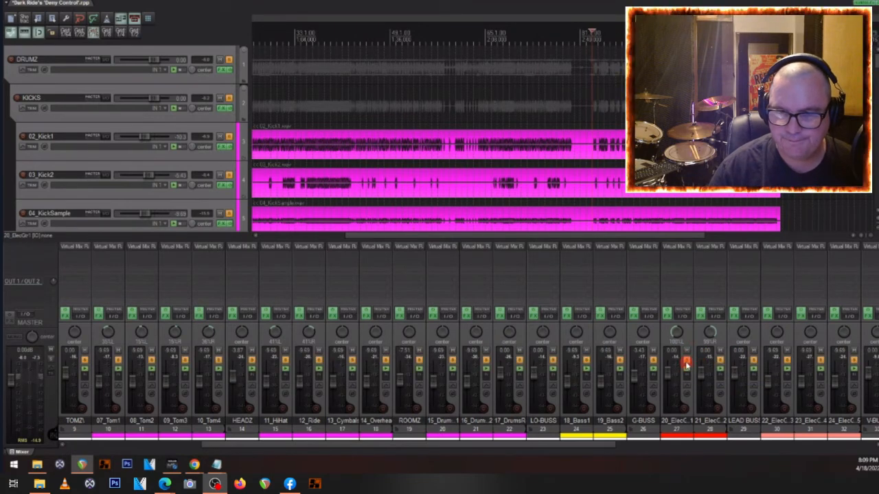
{"action": "left_click", "coordinate": [685, 407]}
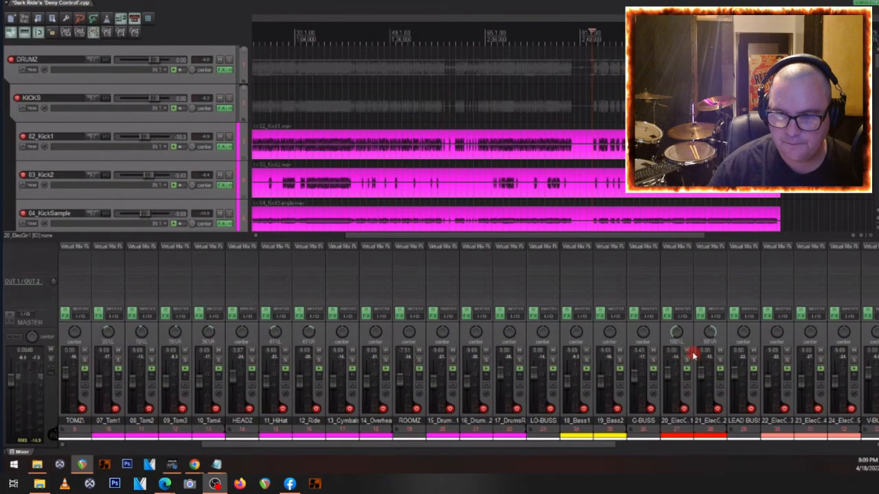
- Play only the 20_ElecGtr1 track soloed while examining its Virtual Mix Rack, and clear the solo
{"action": "left_click", "coordinate": [679, 438]}
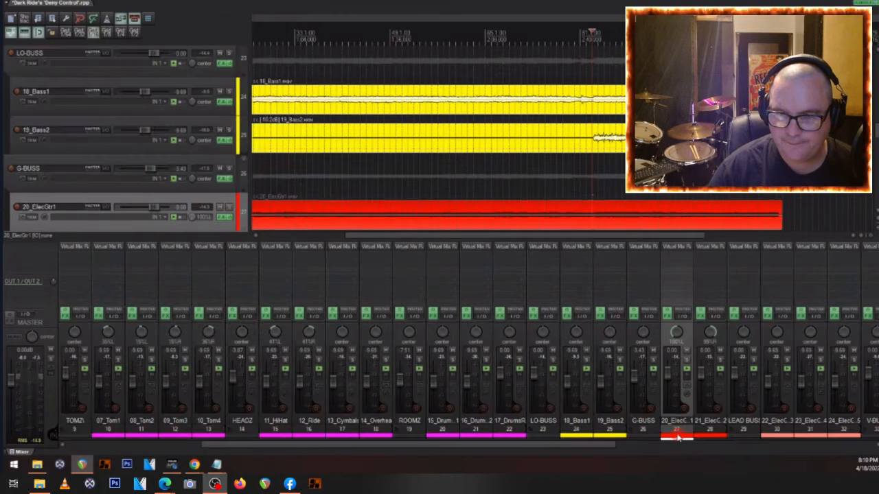
{"action": "key", "text": "space"}
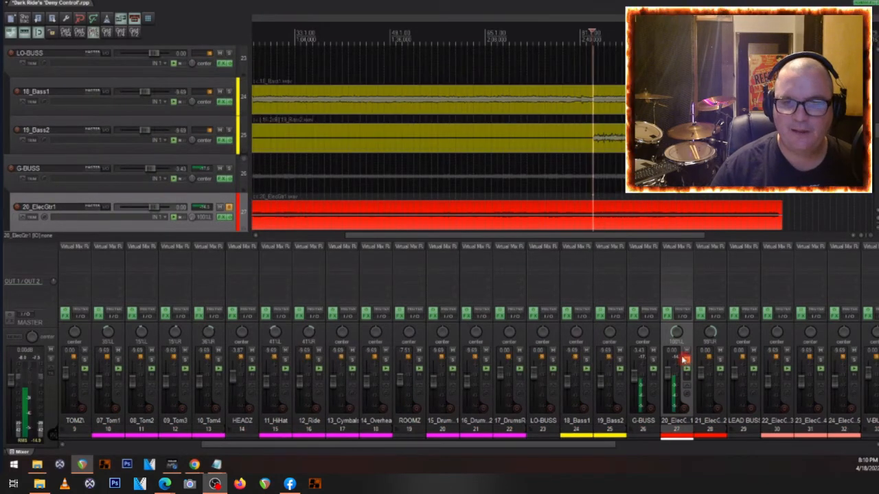
{"action": "key", "text": "space"}
{"action": "left_click", "coordinate": [668, 249]}
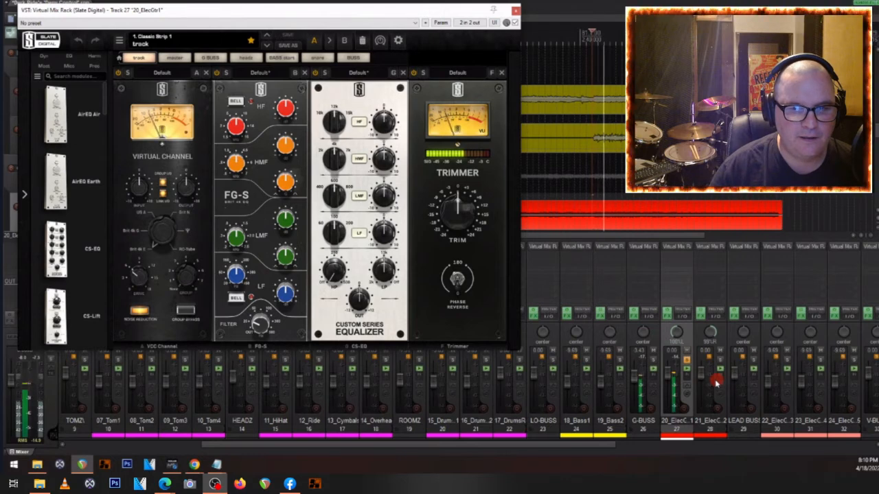
{"action": "left_click", "coordinate": [516, 11]}
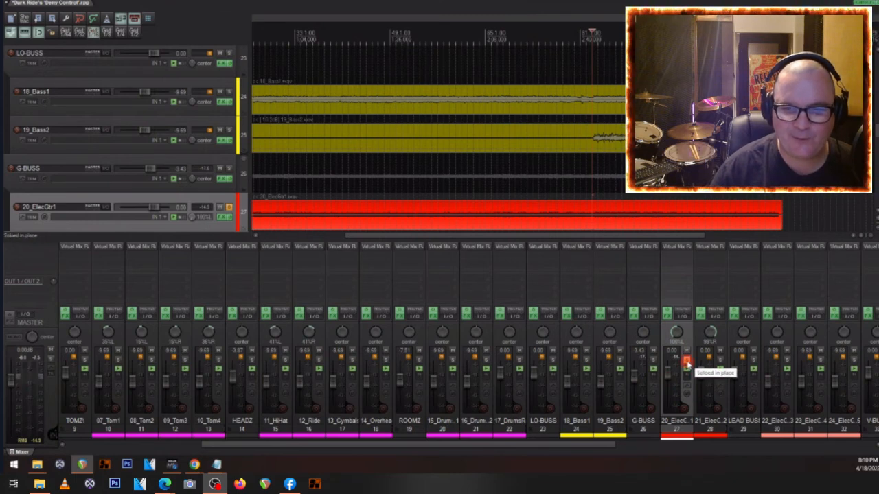
{"action": "left_click", "coordinate": [687, 362]}
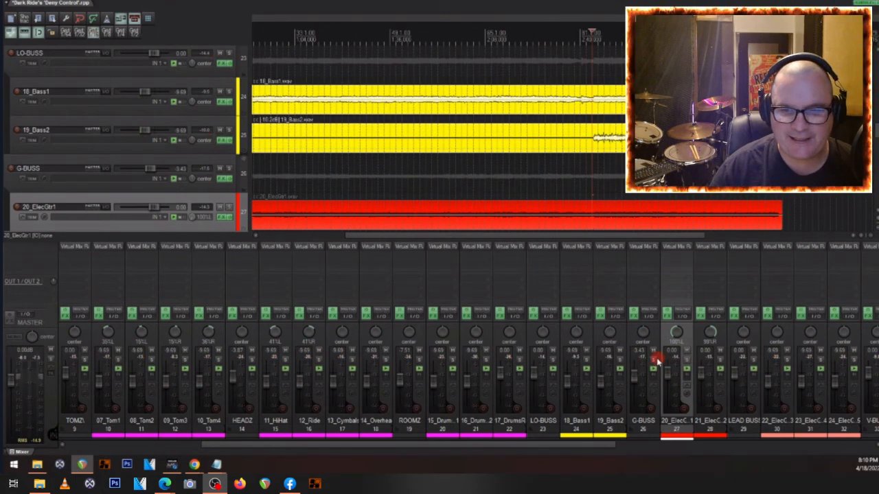
- Solo the G-BUSS folder and play the song to check the rhythm guitars together
{"action": "left_click", "coordinate": [654, 359]}
{"action": "key", "text": "space"}
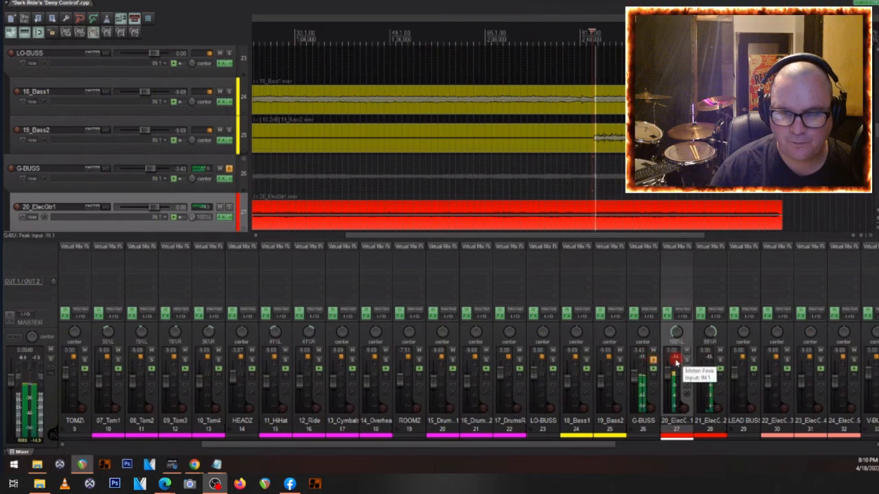
{"action": "scroll", "coordinate": [150, 139], "scroll_direction": "down", "scroll_amount": 1}
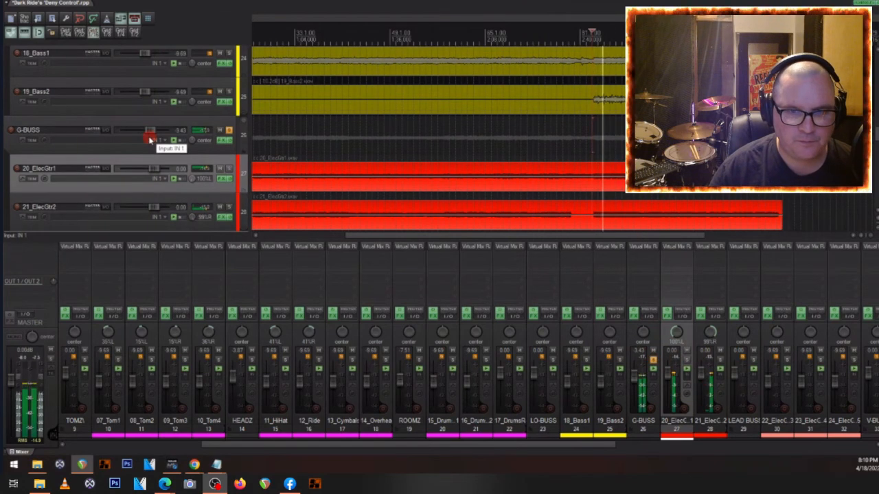
- Adjust the FG-S filter in the Virtual Mix Rack on 21_ElecGtr2 and close the plugin window
{"action": "left_click", "coordinate": [709, 247]}
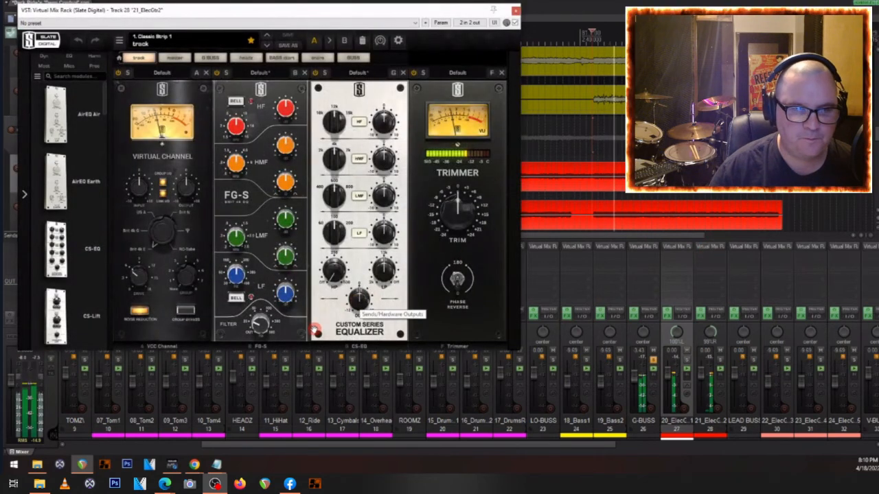
{"action": "key", "text": "space"}
{"action": "mouse_move", "coordinate": [273, 332]}
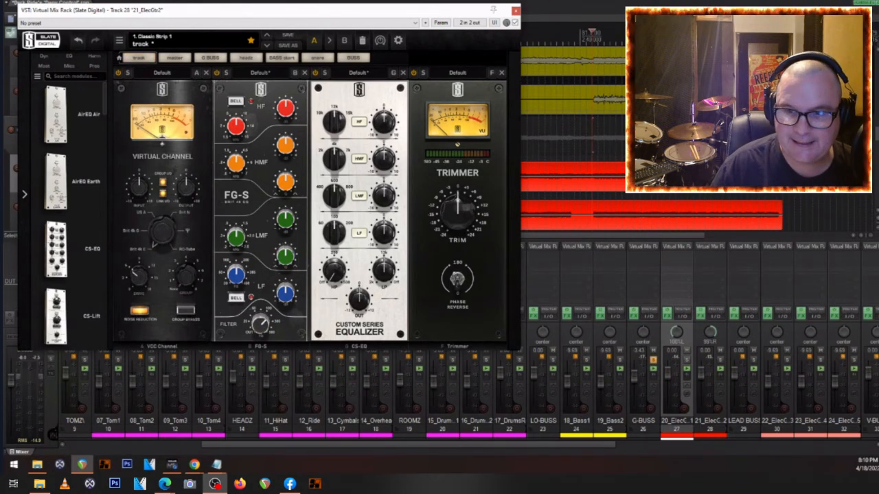
{"action": "left_click", "coordinate": [676, 255]}
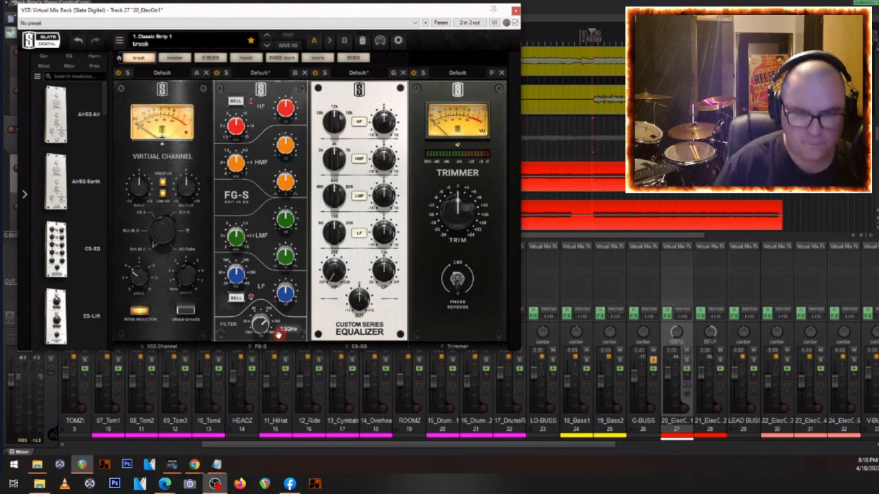
{"action": "left_click", "coordinate": [516, 11]}
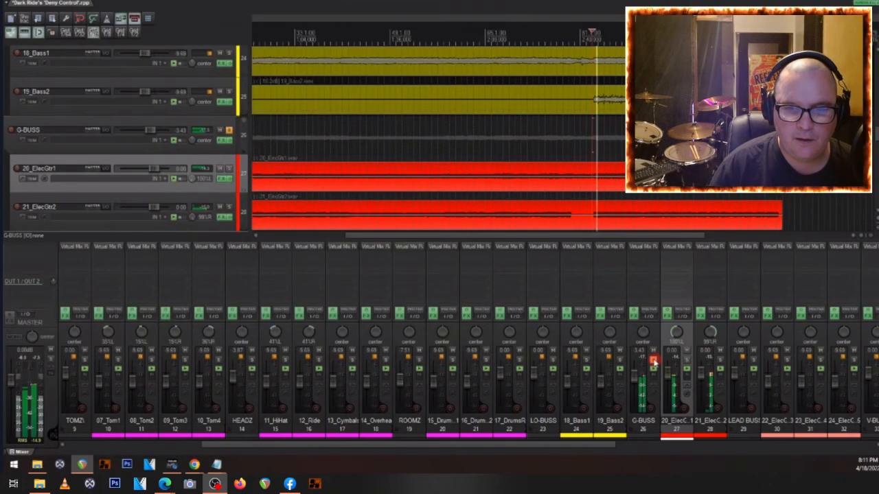
- Load the G BUSS preset in the G-BUSS track's Virtual Mix Rack, reducing the FG-Stress input and setting the FG-S HF gain to +3.15 dB
{"action": "left_click", "coordinate": [641, 253]}
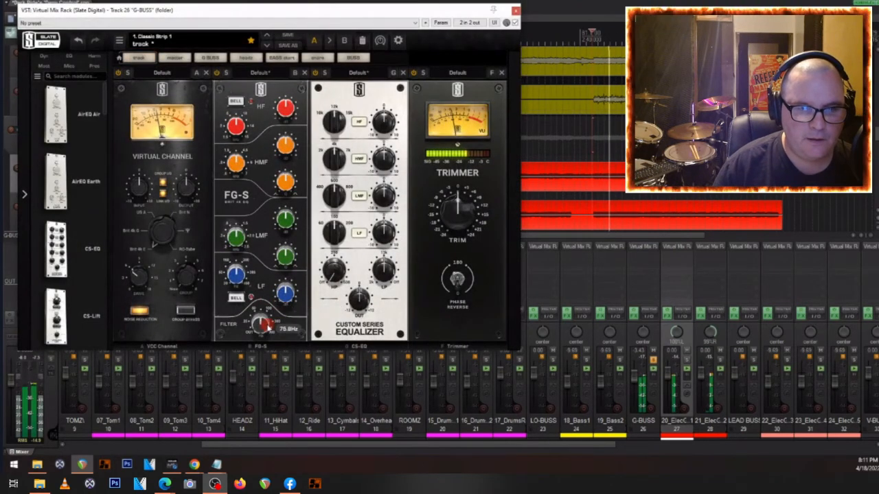
{"action": "left_click", "coordinate": [219, 60]}
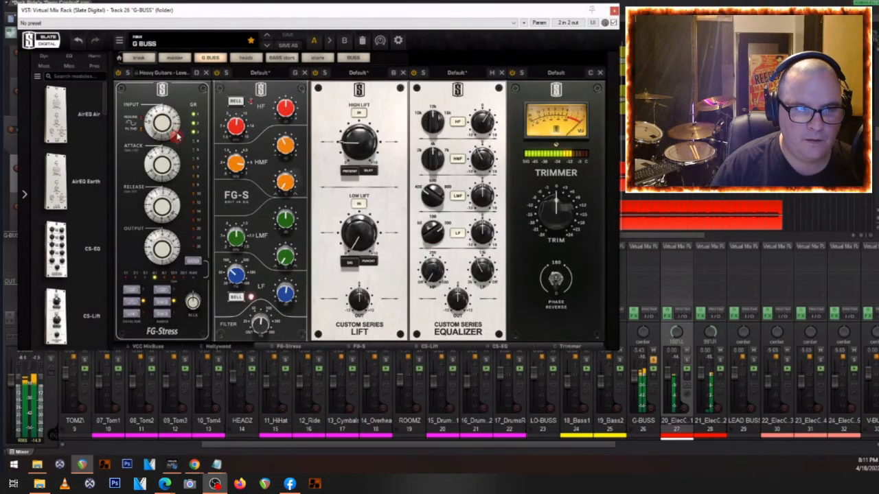
{"action": "left_click_drag", "start_coordinate": [162, 125], "coordinate": [161, 137]}
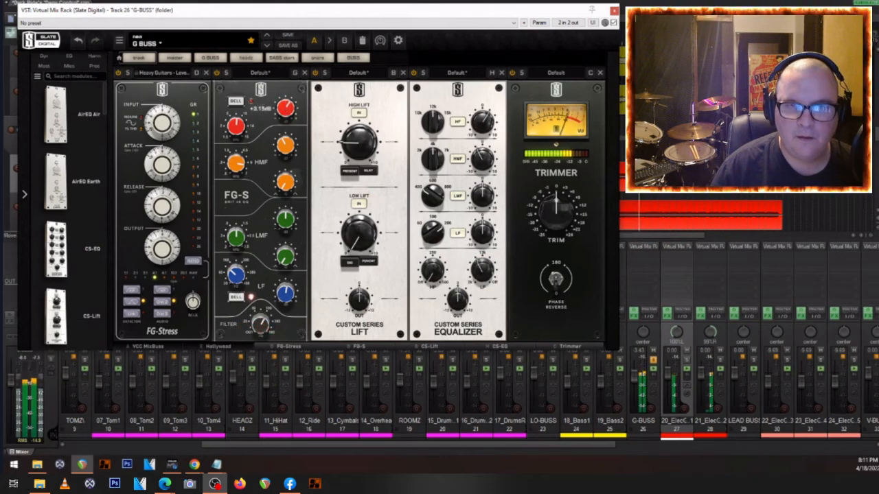
- Lower the G-BUSS volume to -11.5 dB within the full mix and close its Virtual Mix Rack
{"action": "mouse_move", "coordinate": [632, 377]}
{"action": "left_mouse_down"}
{"action": "mouse_move", "coordinate": [646, 388]}
{"action": "mouse_move", "coordinate": [637, 385]}
{"action": "left_mouse_up"}
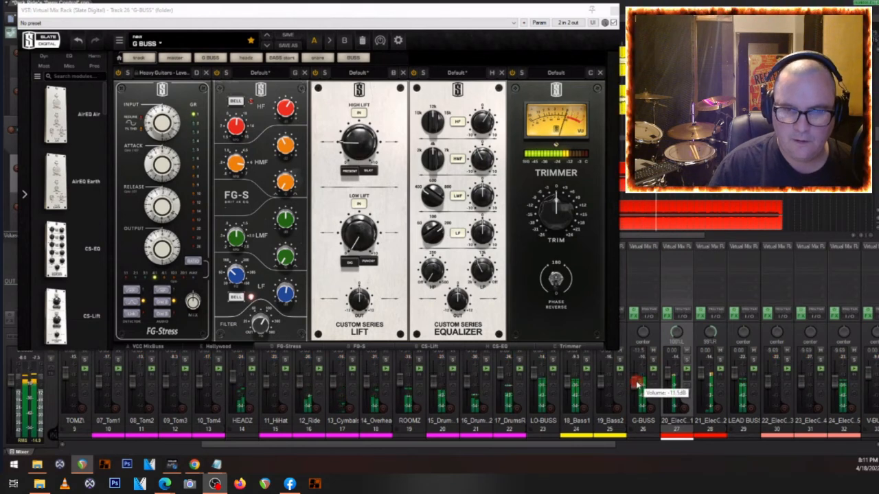
{"action": "left_click", "coordinate": [612, 10]}
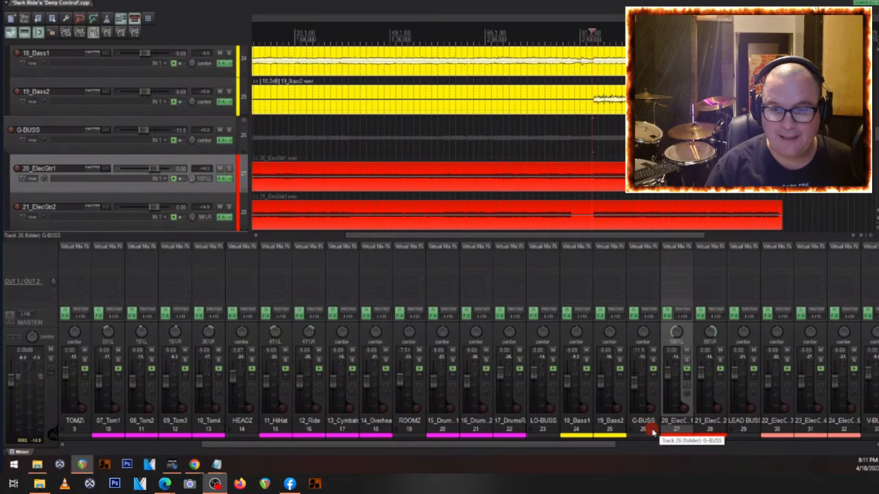
- Play the full mix and lower the volume of 21_ElecGtr2 to -1.93 dB and 20_ElecGtr1 to -0.99 dB
{"action": "left_click", "coordinate": [653, 362]}
{"action": "key", "text": "space"}
{"action": "left_click", "coordinate": [653, 362]}
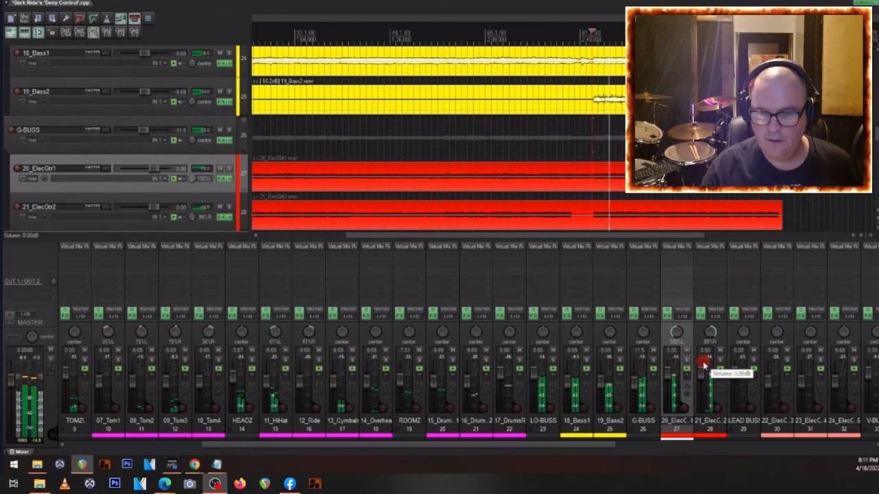
{"action": "left_click_drag", "start_coordinate": [702, 350], "coordinate": [670, 377]}
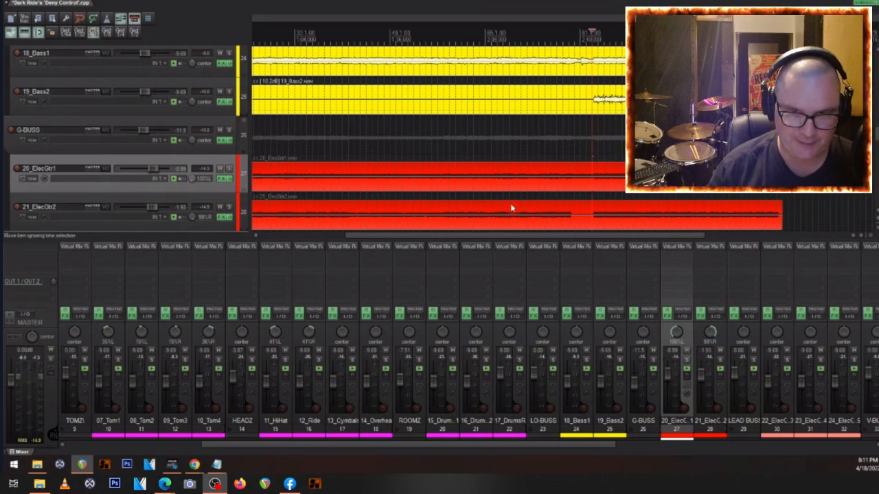
- Place the edit cursor near the start of the song, just before the guitars and bass come in
{"action": "scroll", "coordinate": [510, 199], "scroll_direction": "down", "scroll_amount": 3}
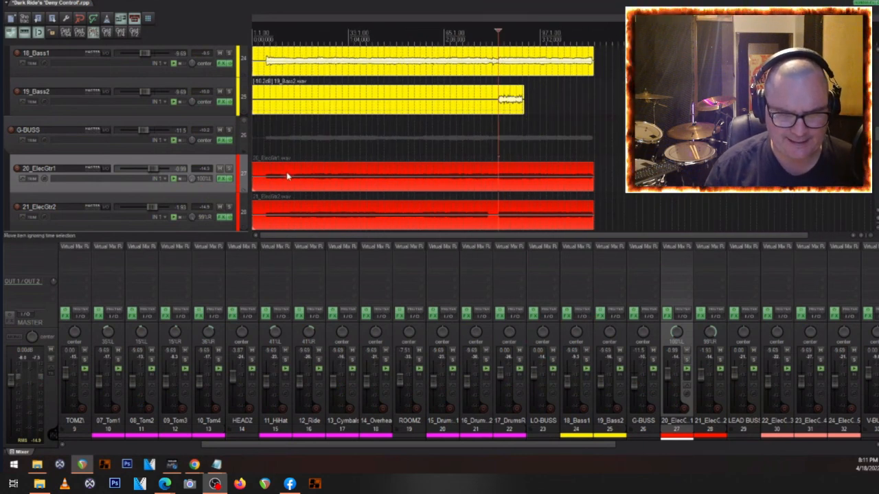
{"action": "left_click", "coordinate": [267, 149]}
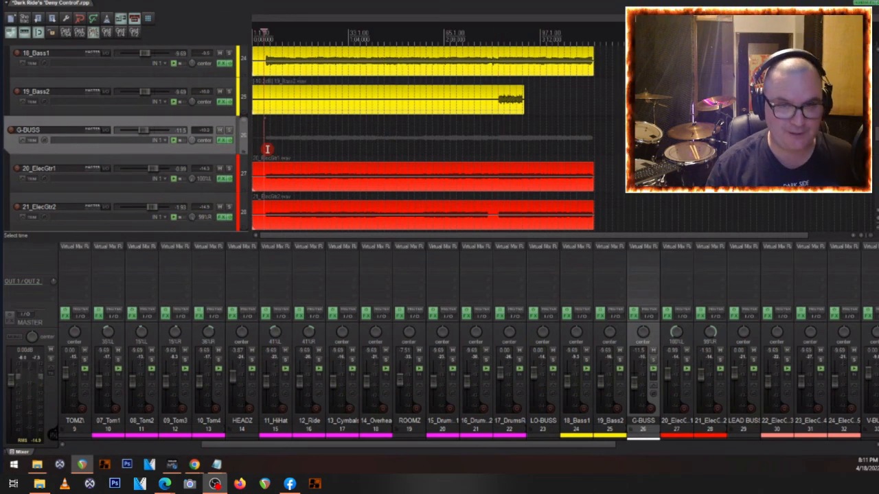